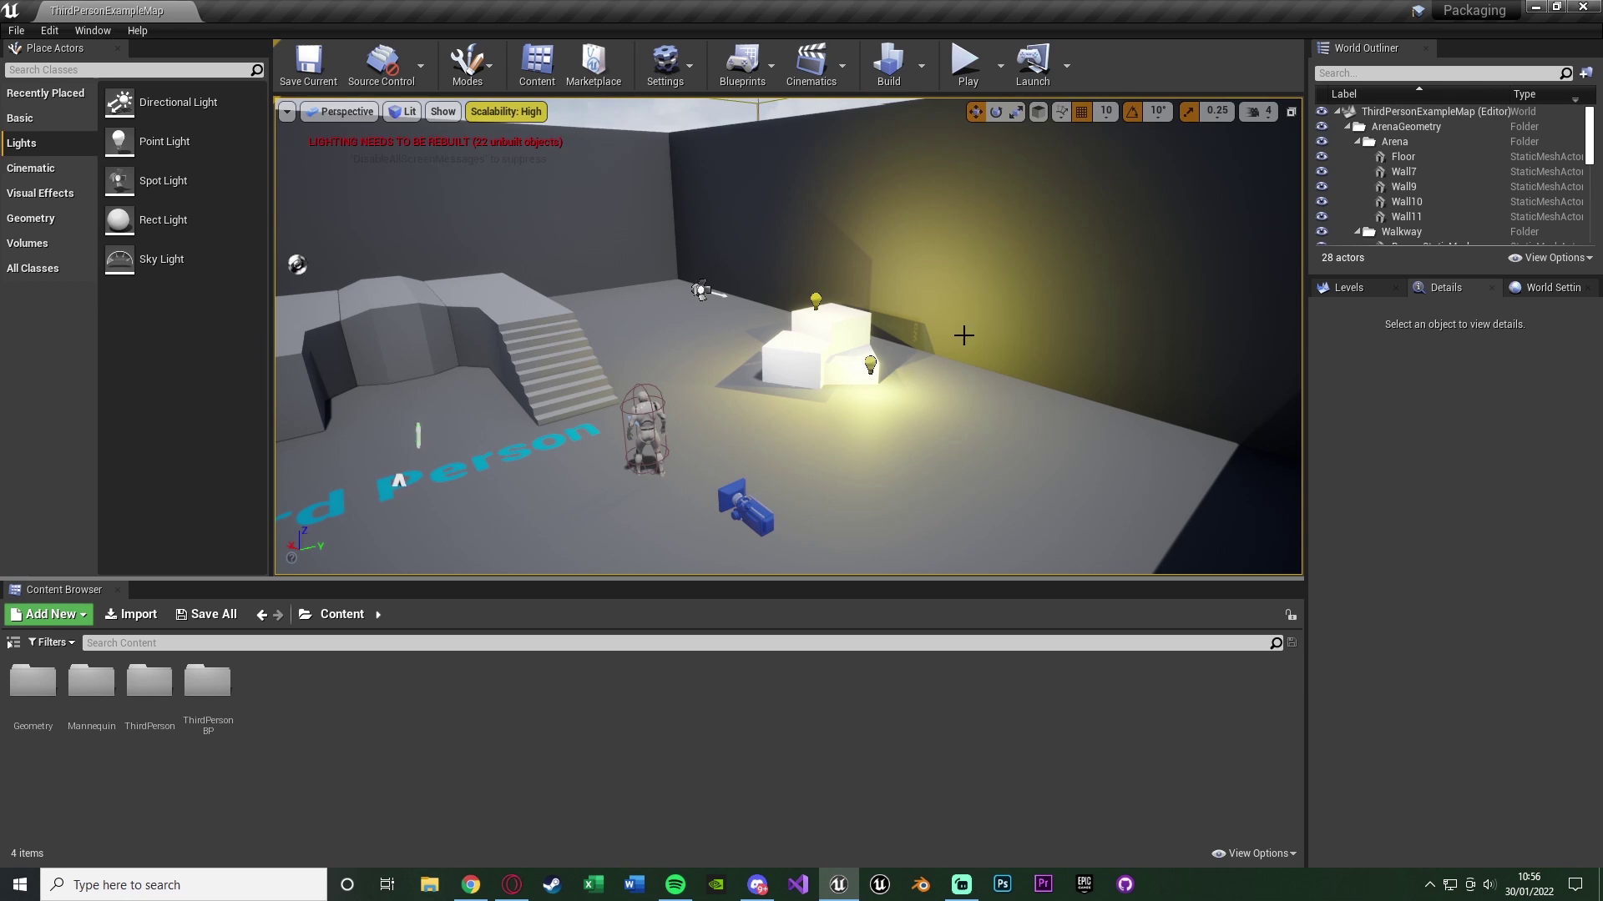
Inspect the preview lighting and the shadows cast on the wall behind the stacked white boxes
left_click_drag(962, 333, 965, 331)
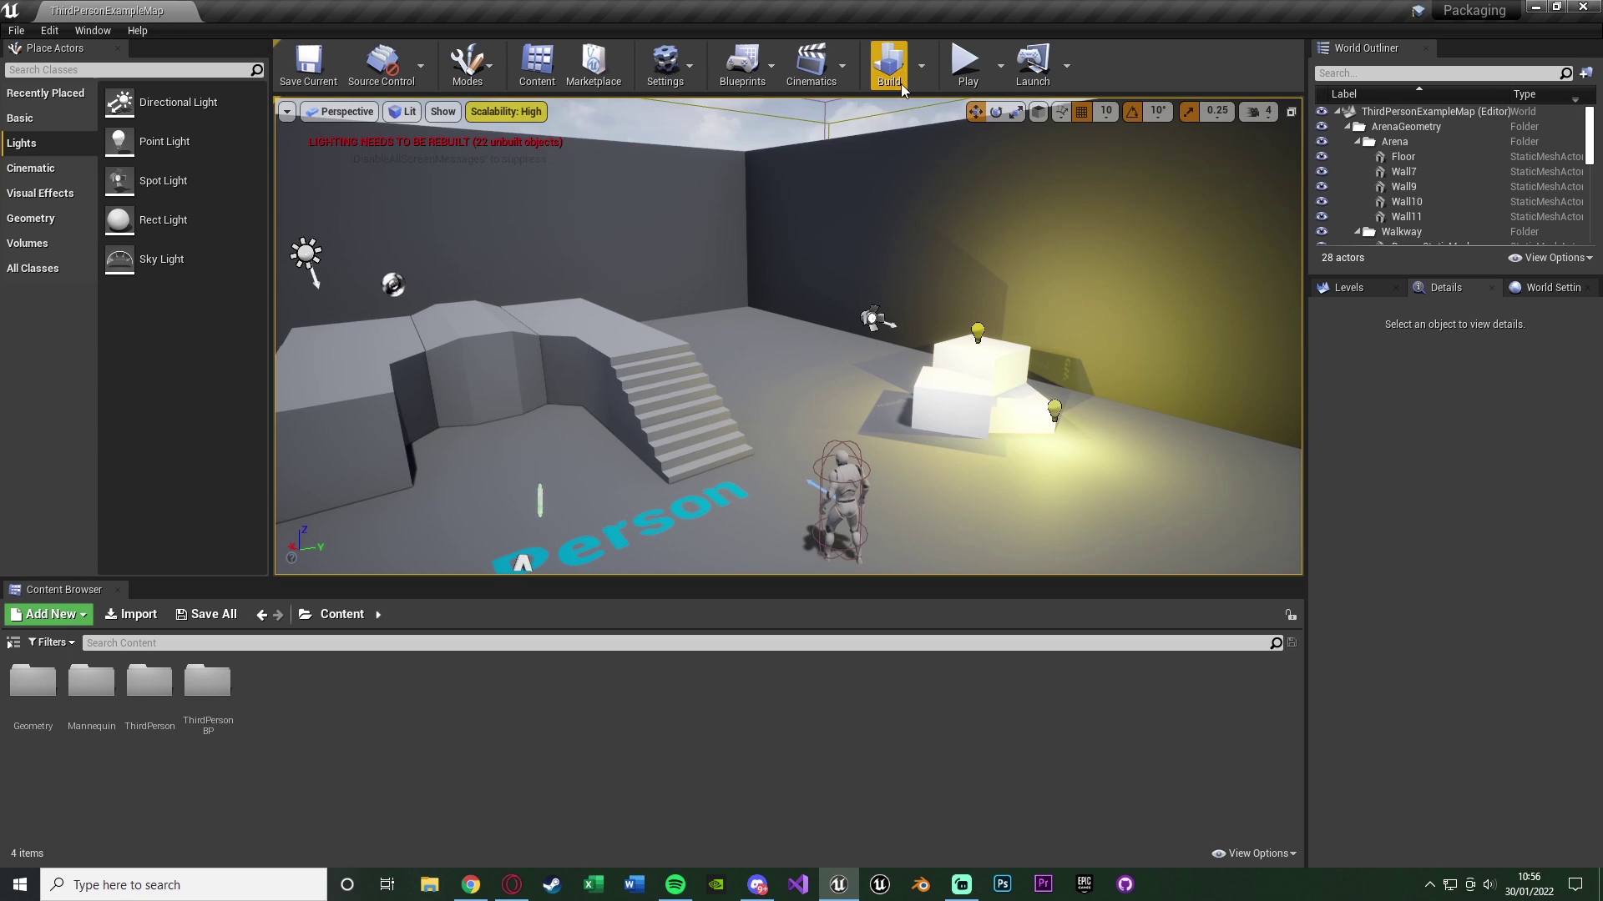
right_click_drag(869, 243, 727, 352)
key("w")
key("s")
key("w")
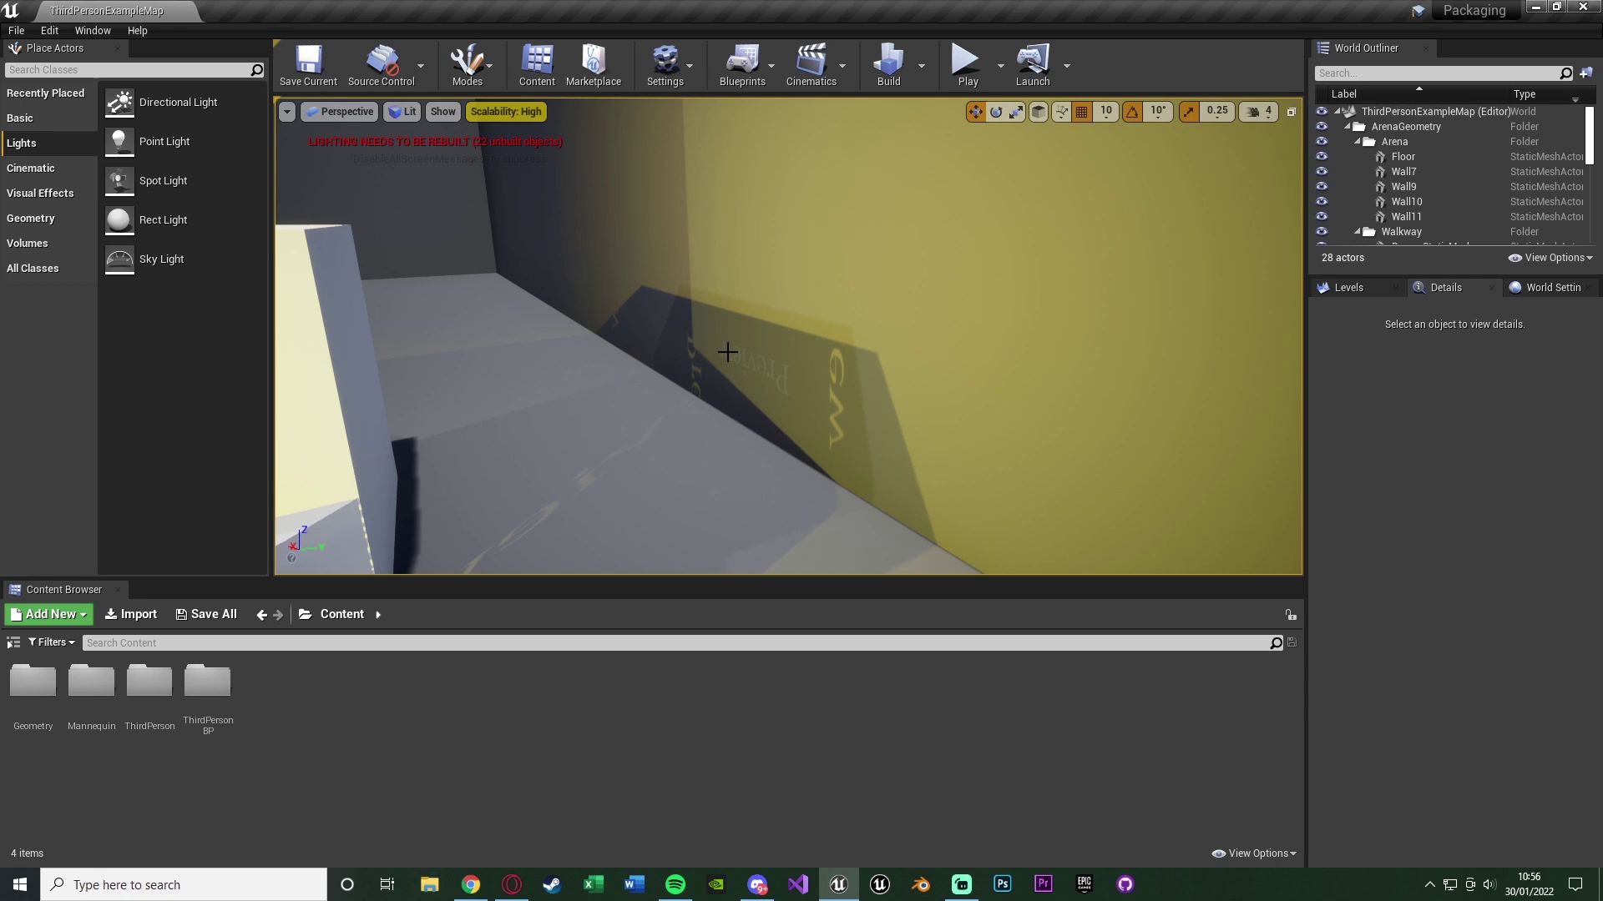
key("s")
right_click_drag(727, 352, 710, 349)
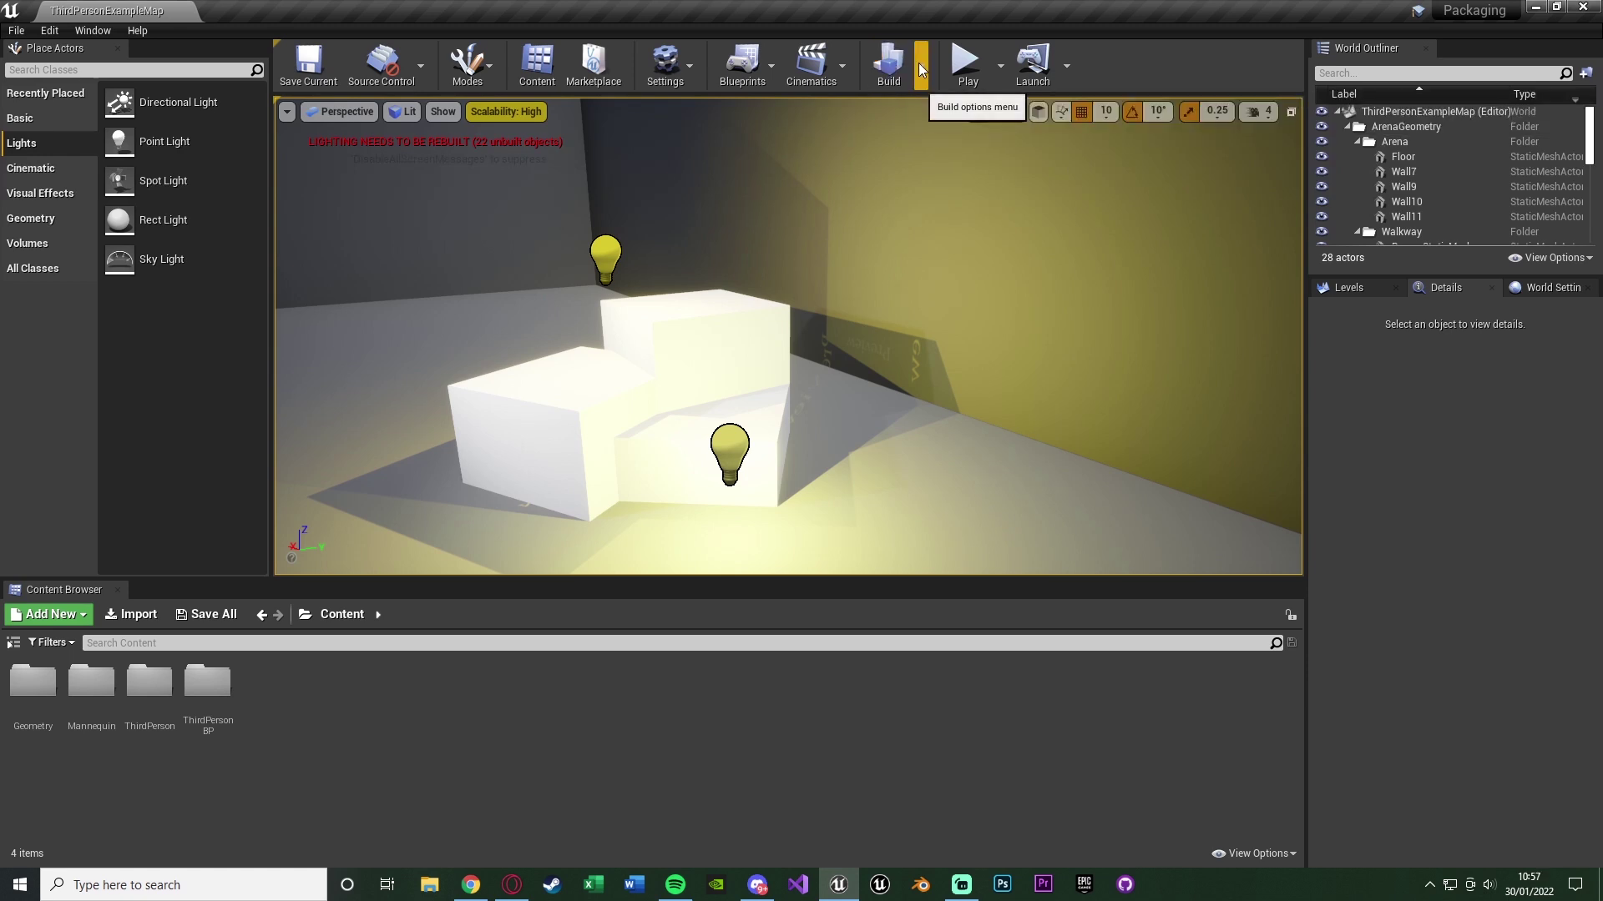
Set the lighting build quality to Medium and build only the level's lighting
left_click(921, 66)
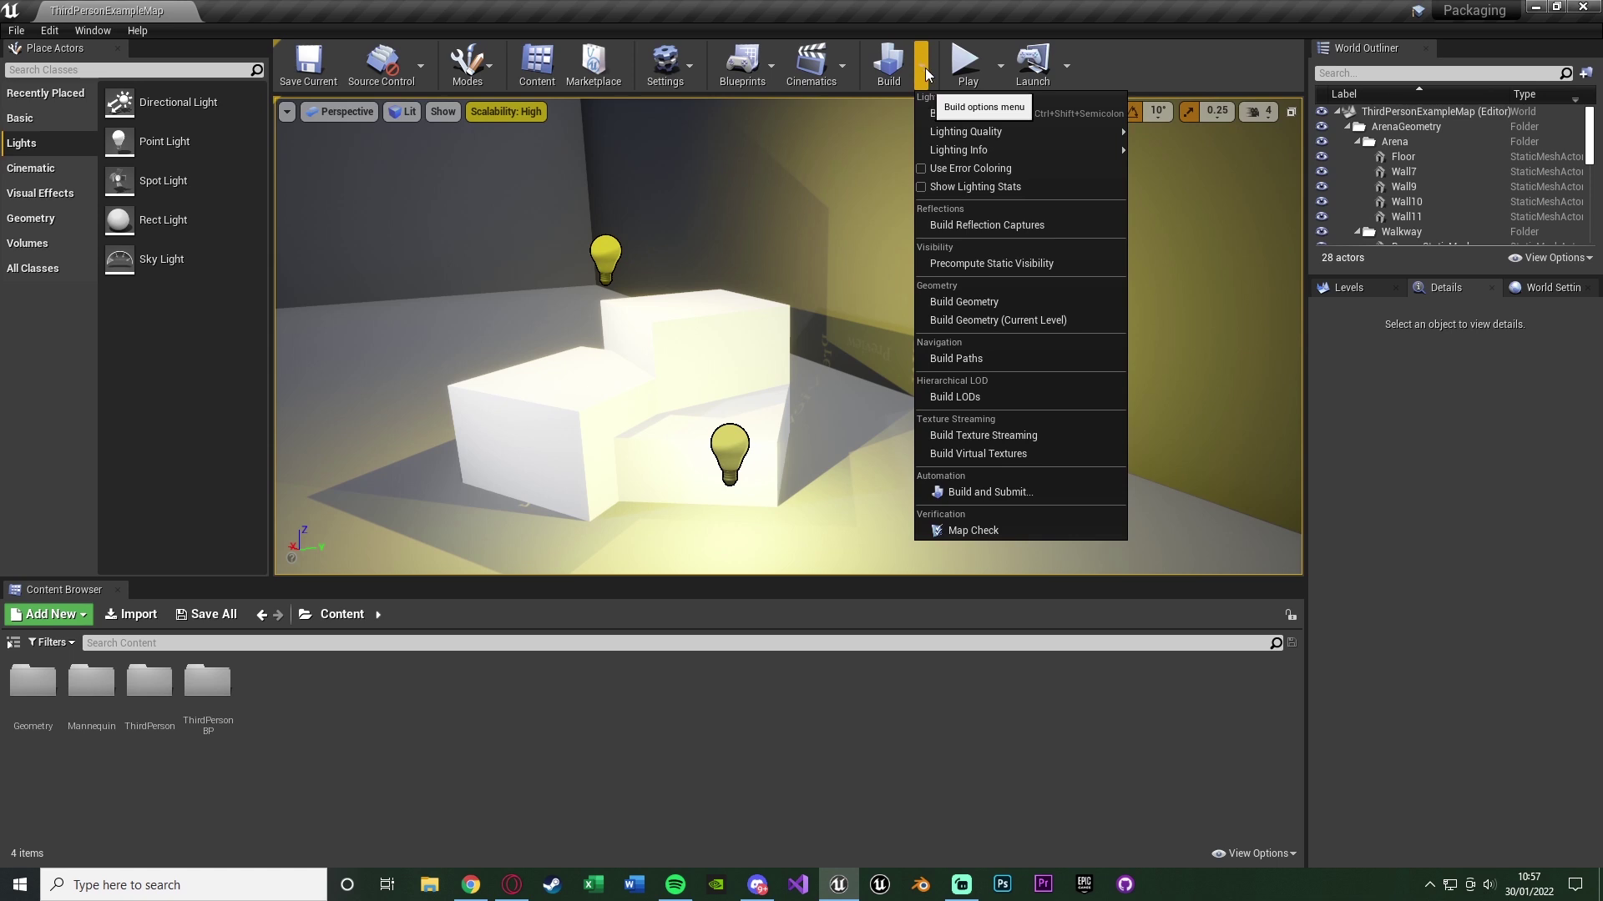
mouse_move(1013, 132)
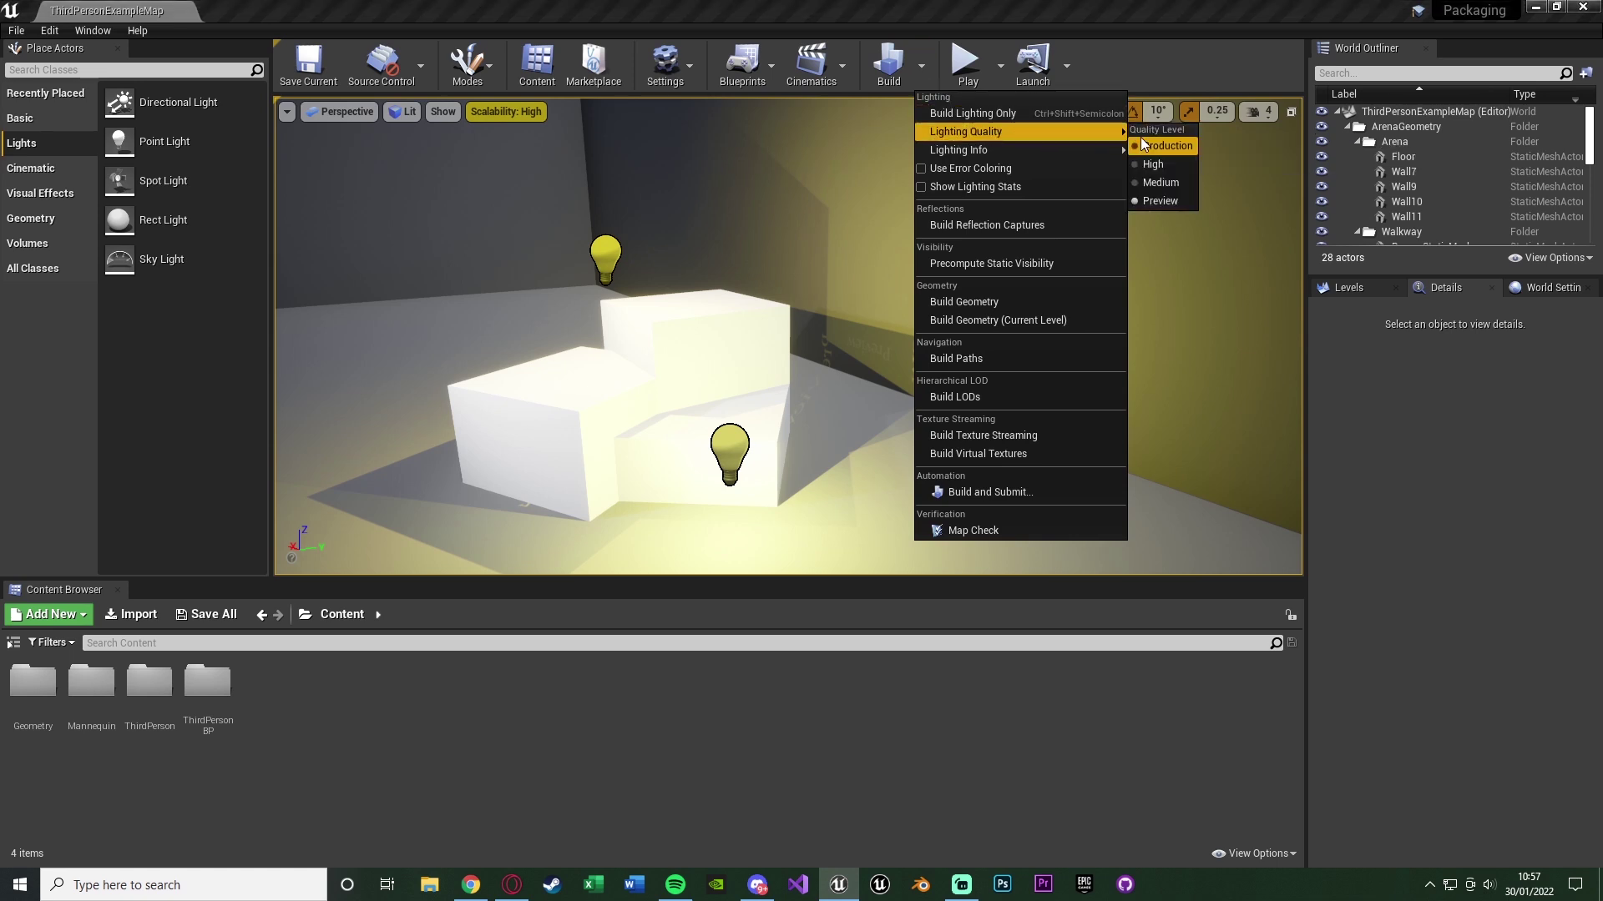
left_click(1167, 182)
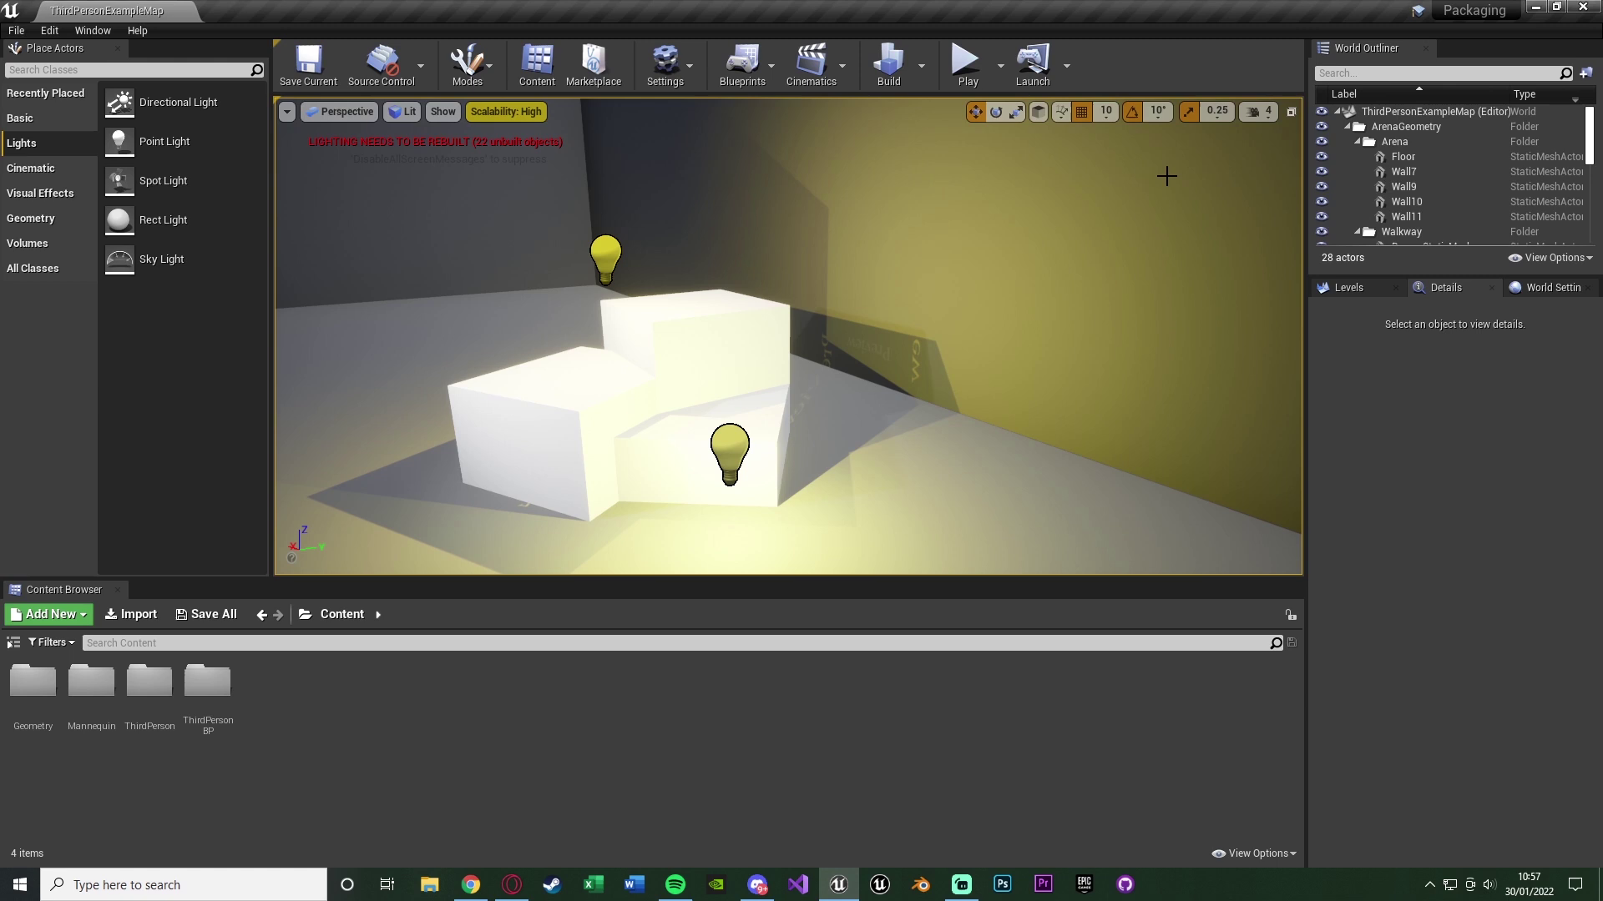
left_click(999, 70)
left_click(923, 65)
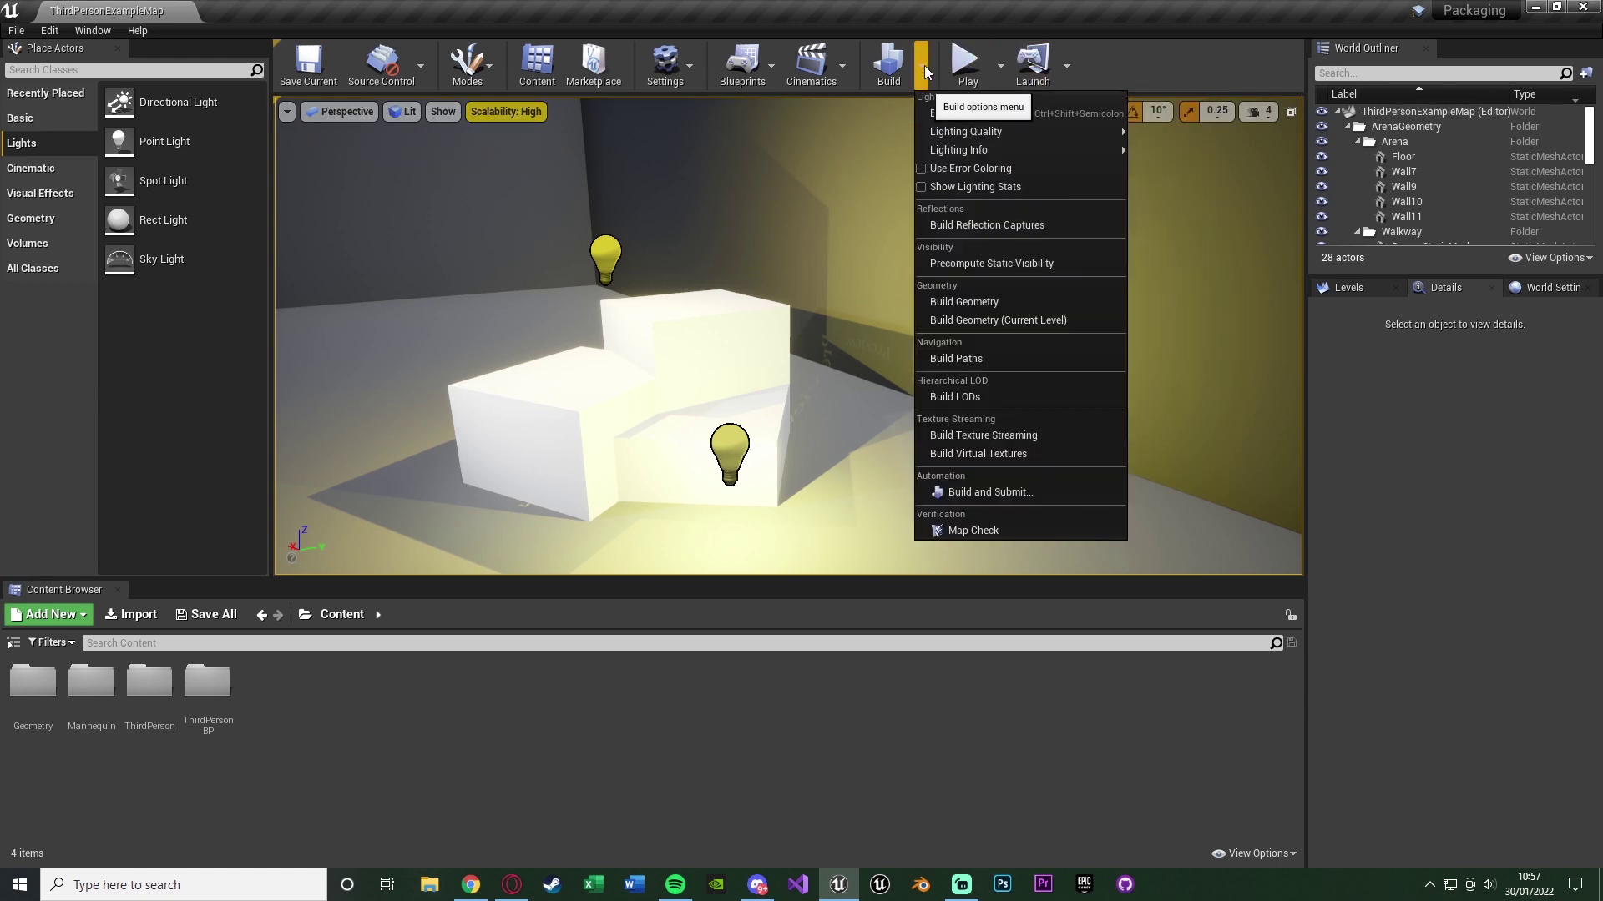
mouse_move(924, 132)
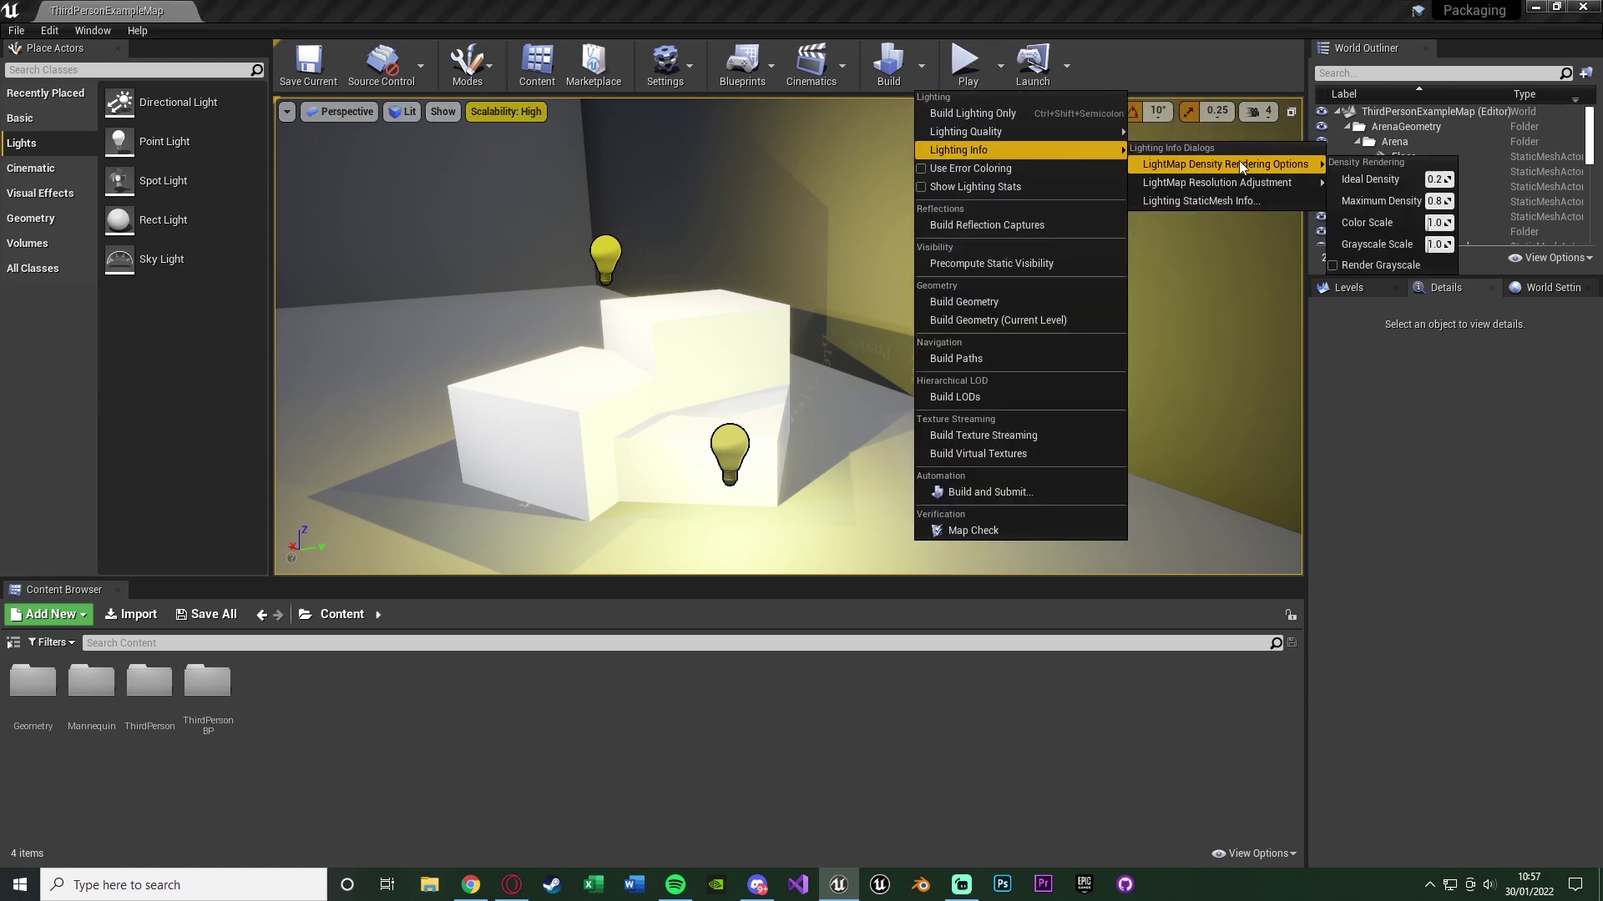
mouse_move(1244, 165)
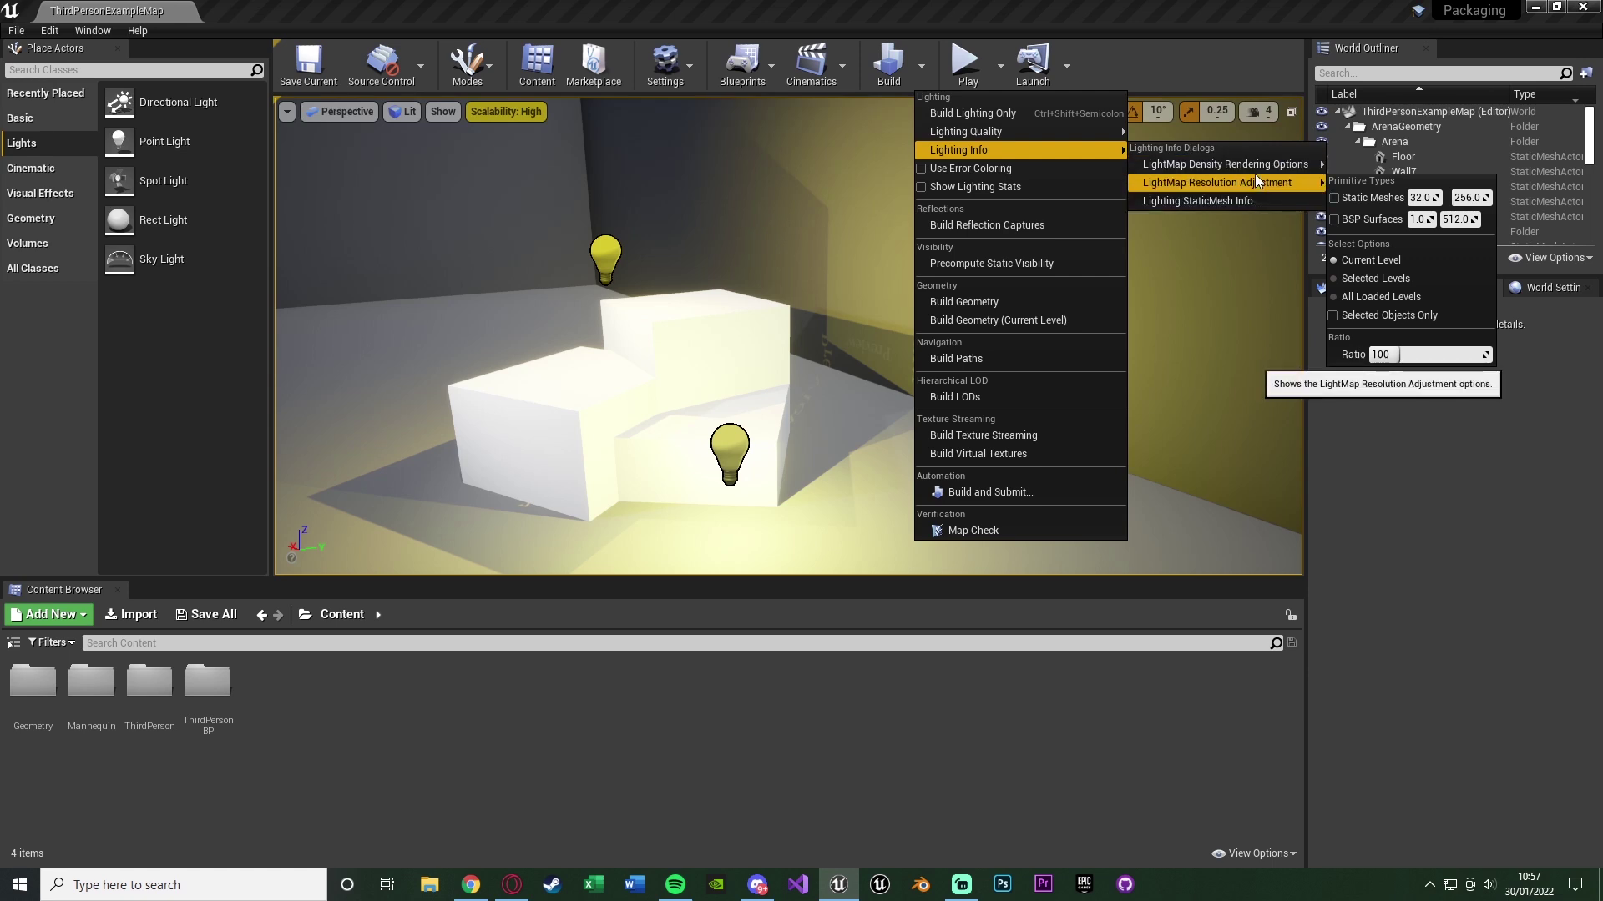
left_click(1027, 114)
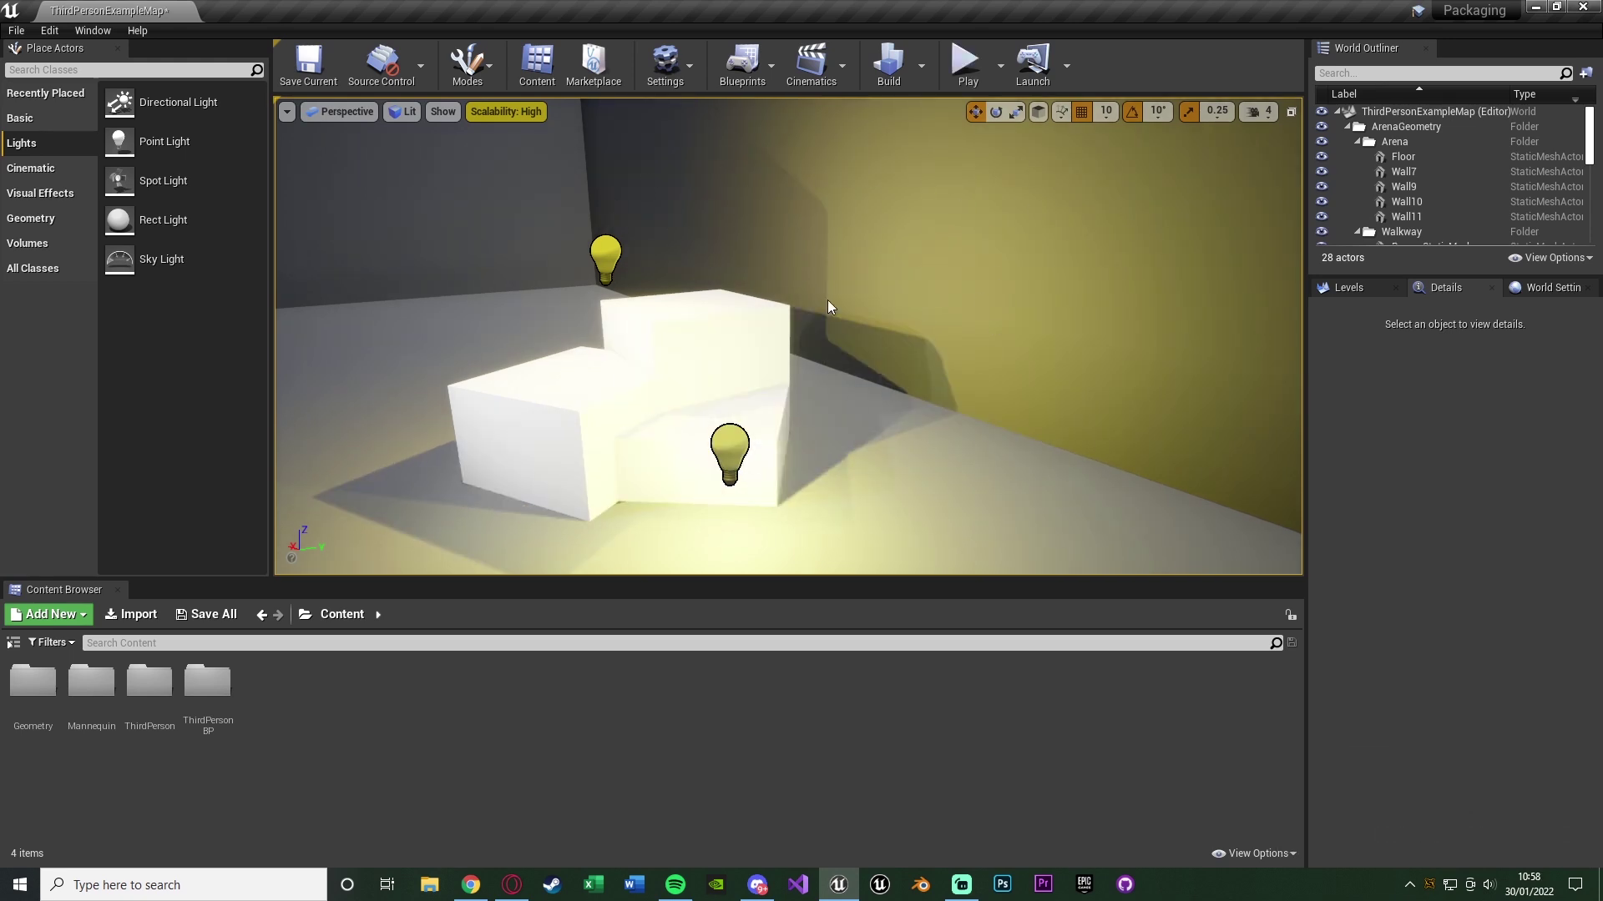
Examine the built lighting and shadows around the boxes and the rest of the arena, and review the build options
left_click_drag(828, 299, 819, 347)
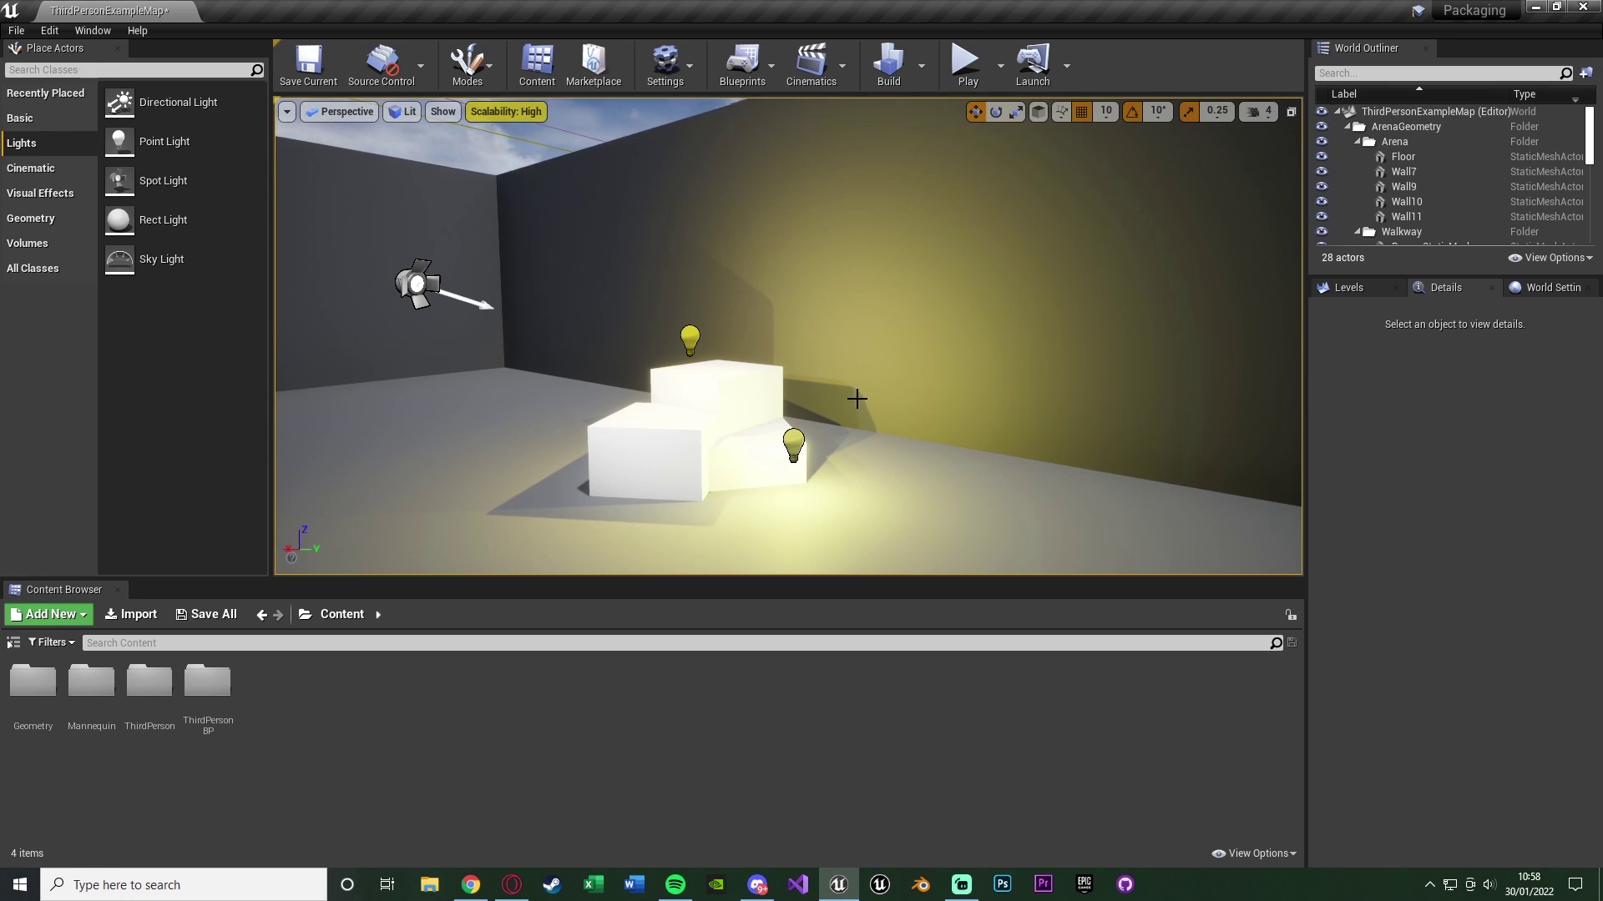
scroll(856, 399, "down", 6)
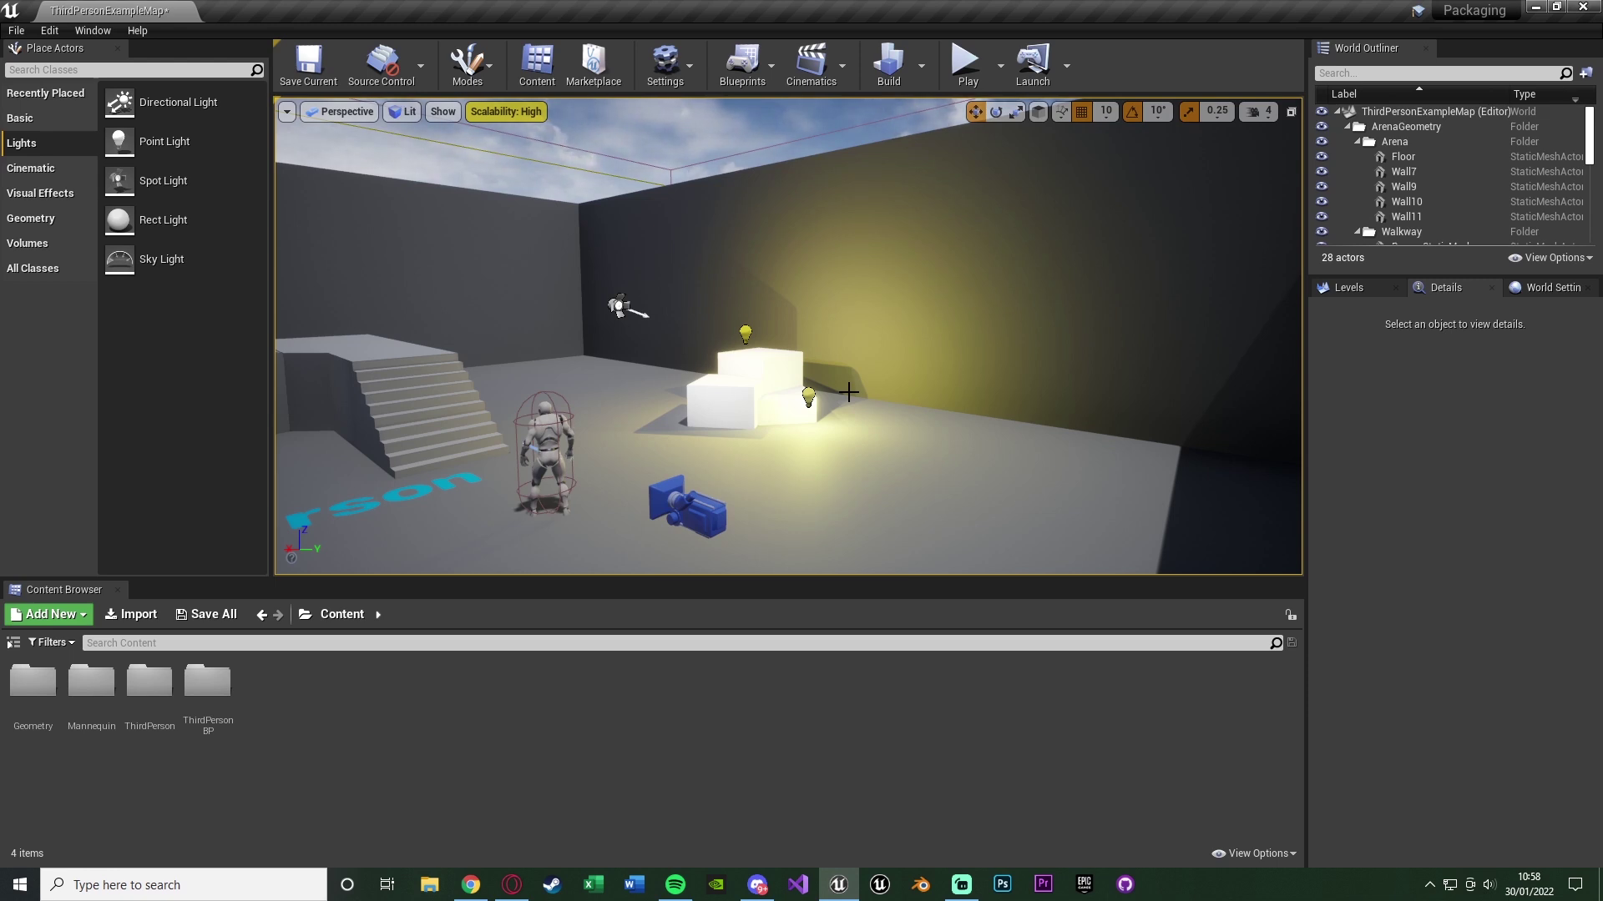
right_click_drag(848, 392, 899, 308)
left_click(922, 67)
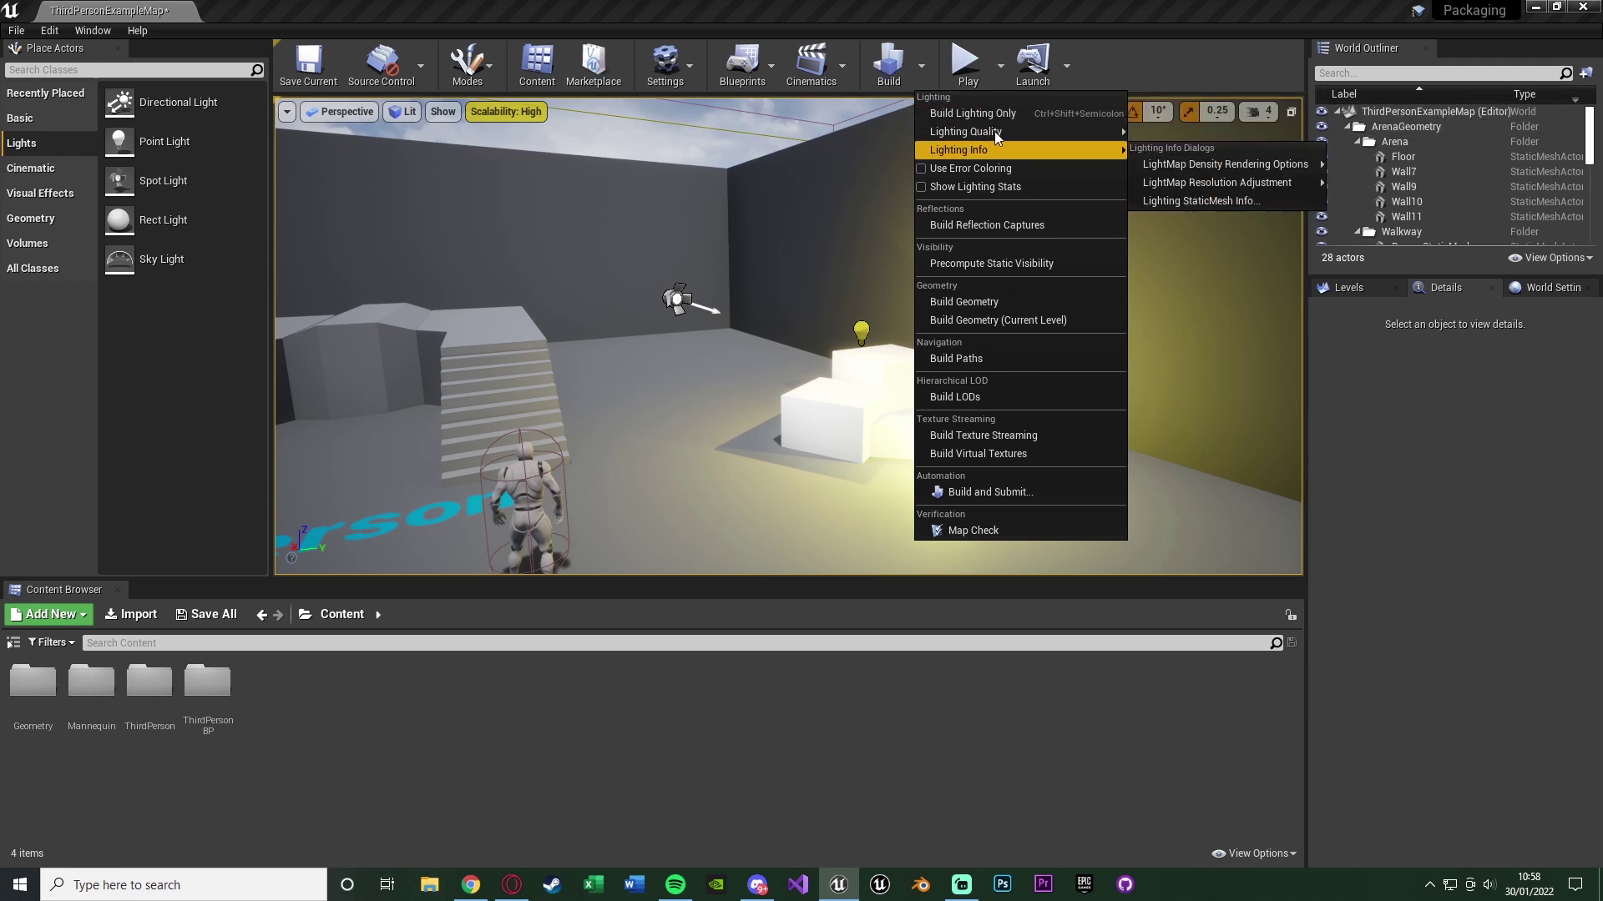
left_click(890, 80)
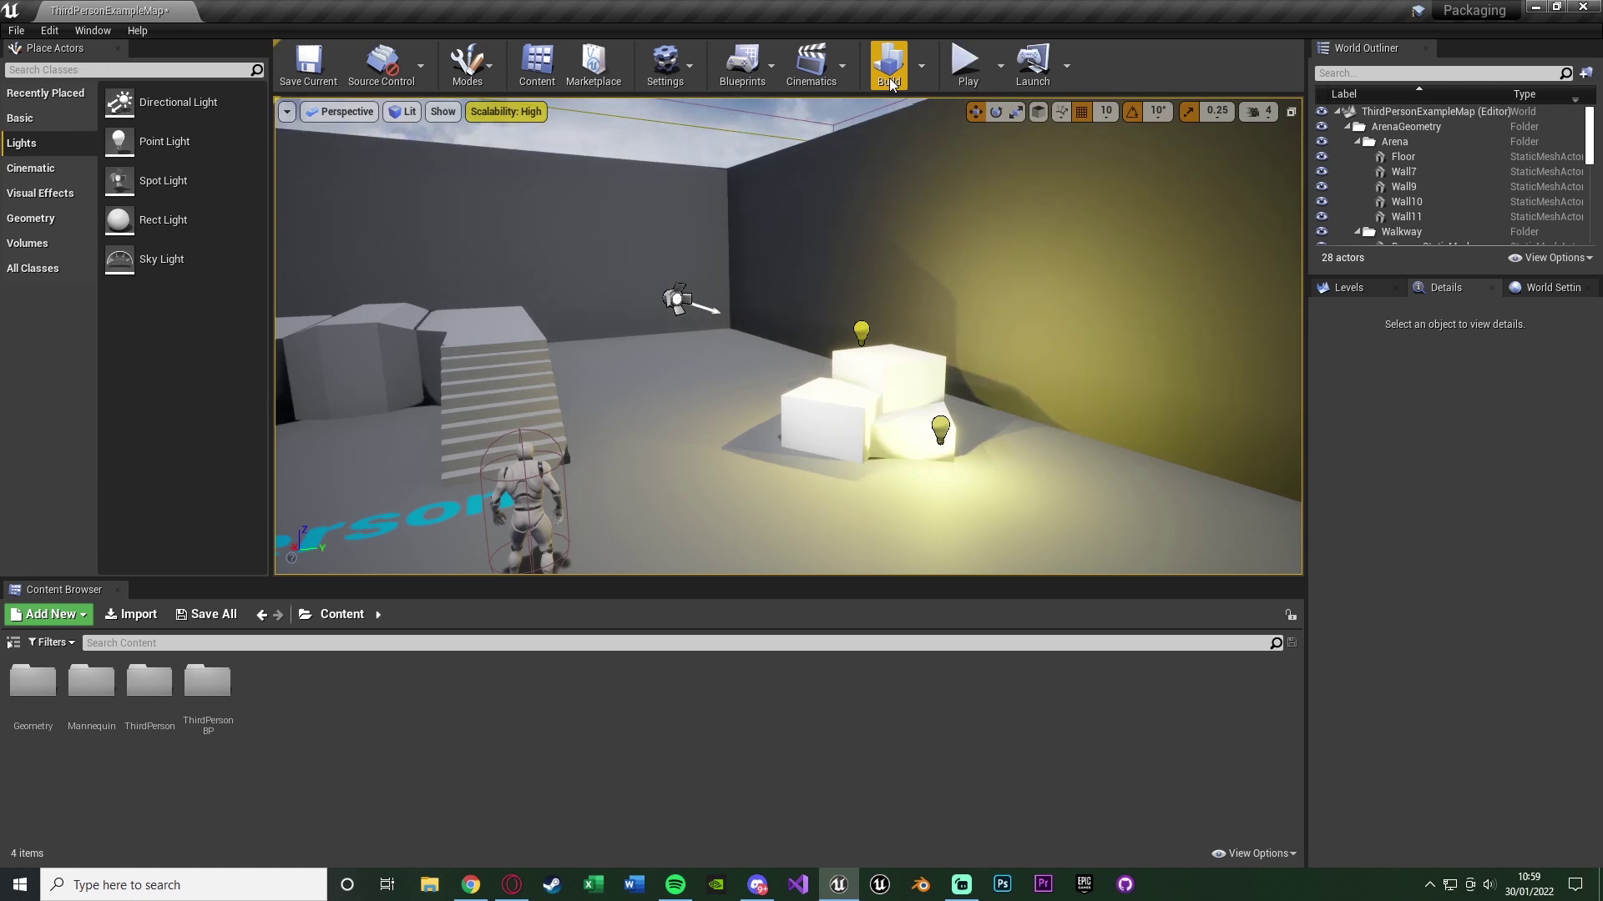
left_click(920, 65)
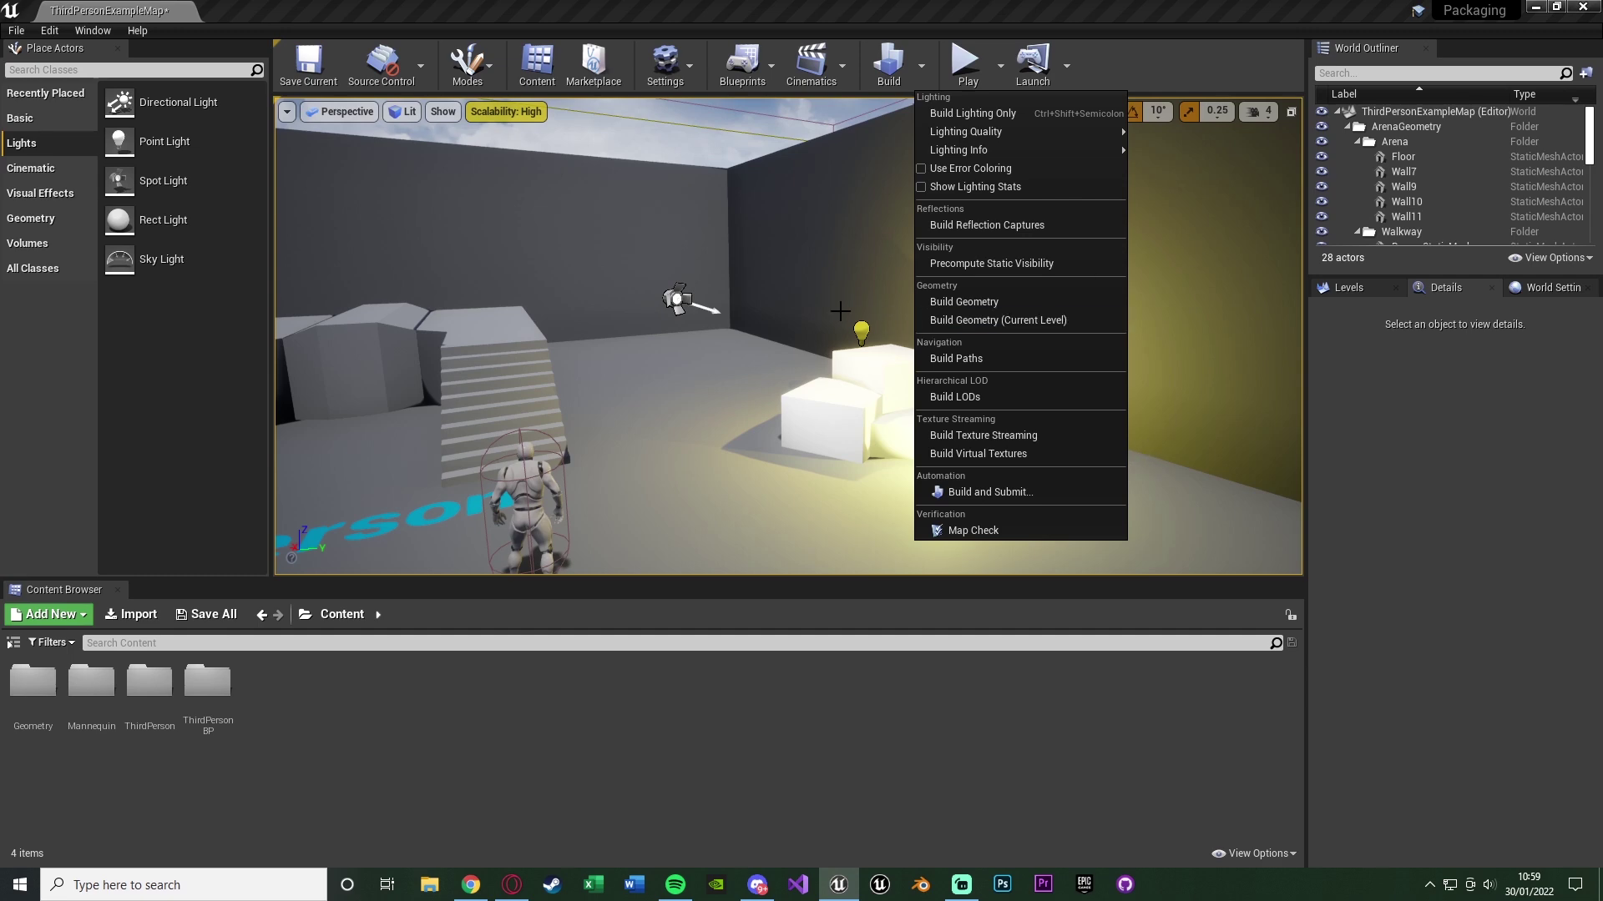
right_click_drag(840, 311, 893, 315)
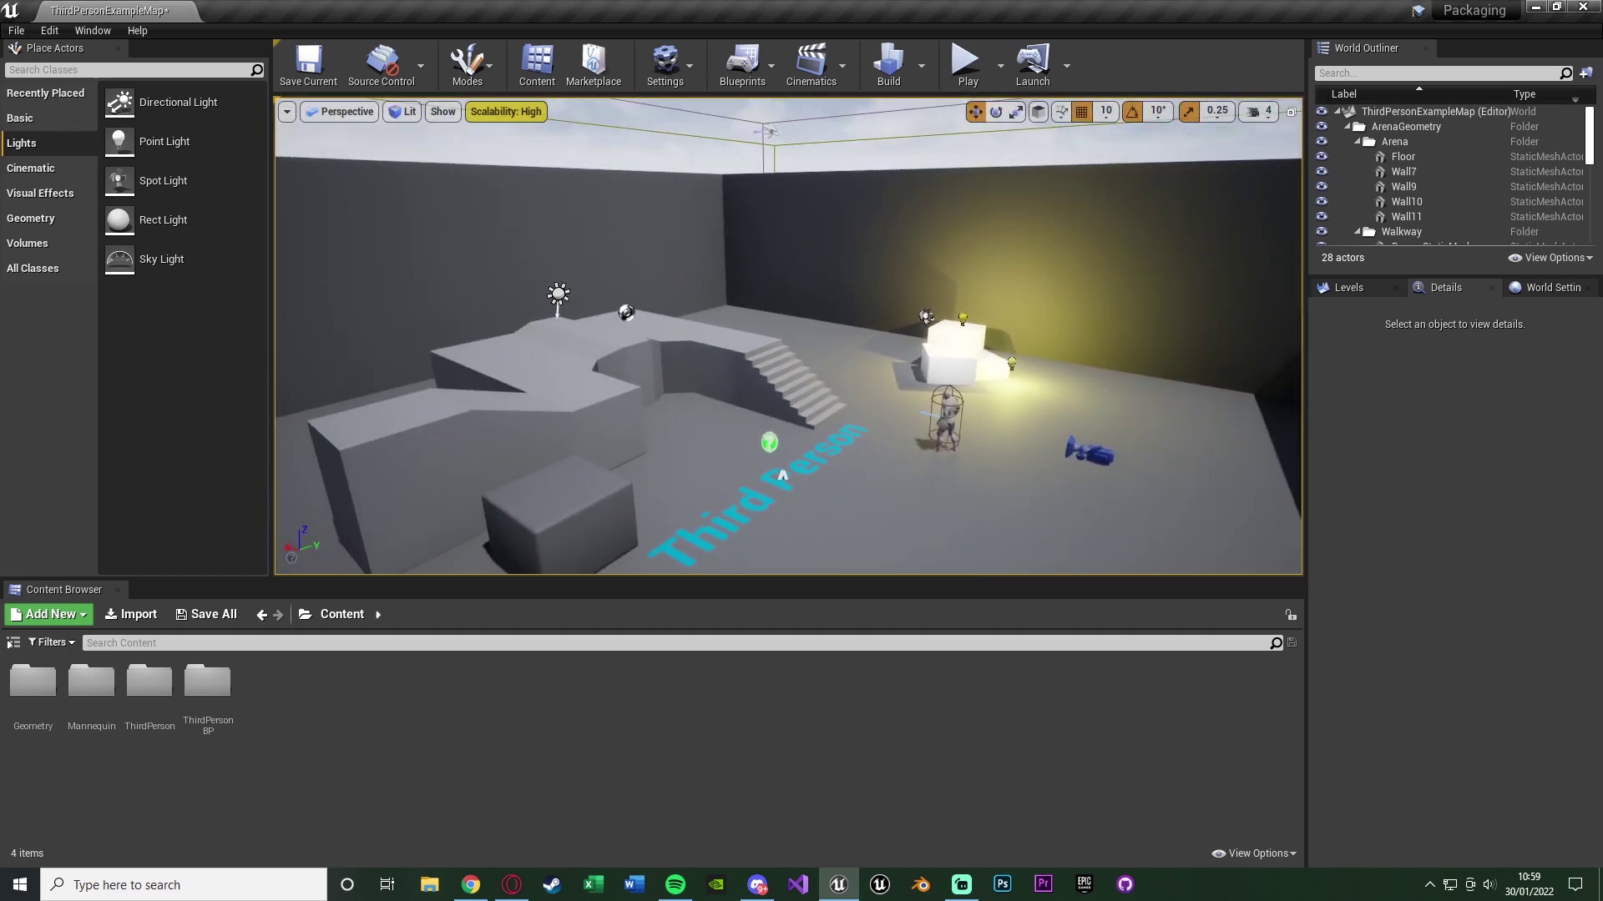
right_click_drag(769, 297, 769, 297)
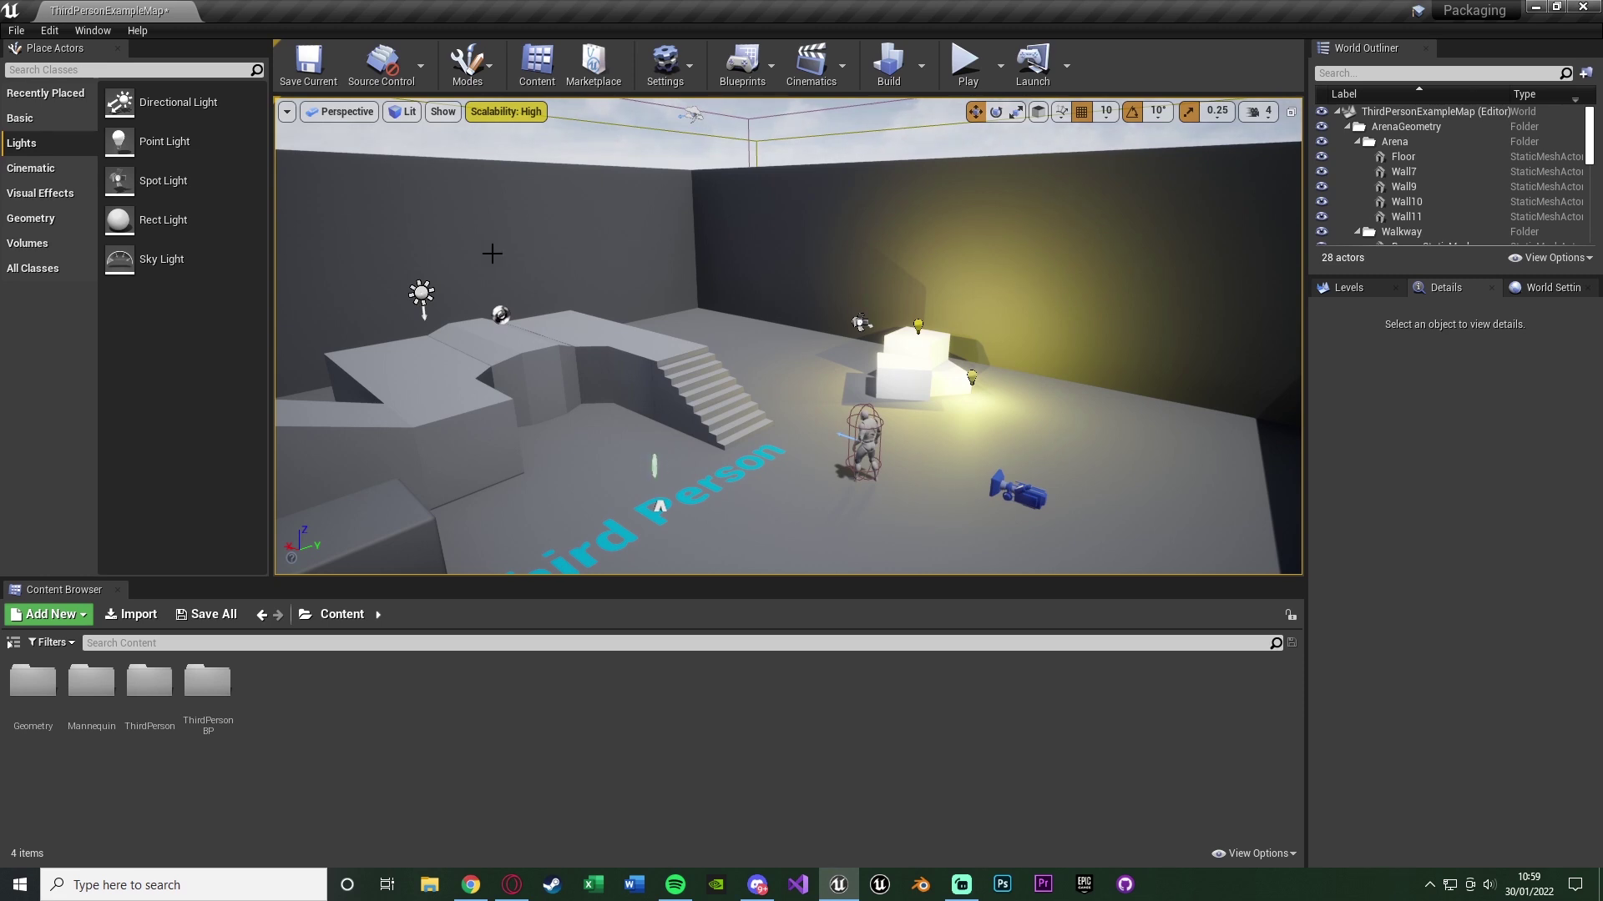
Open the project settings and review the project, publisher, legal and window options on the Description page
left_click(47, 31)
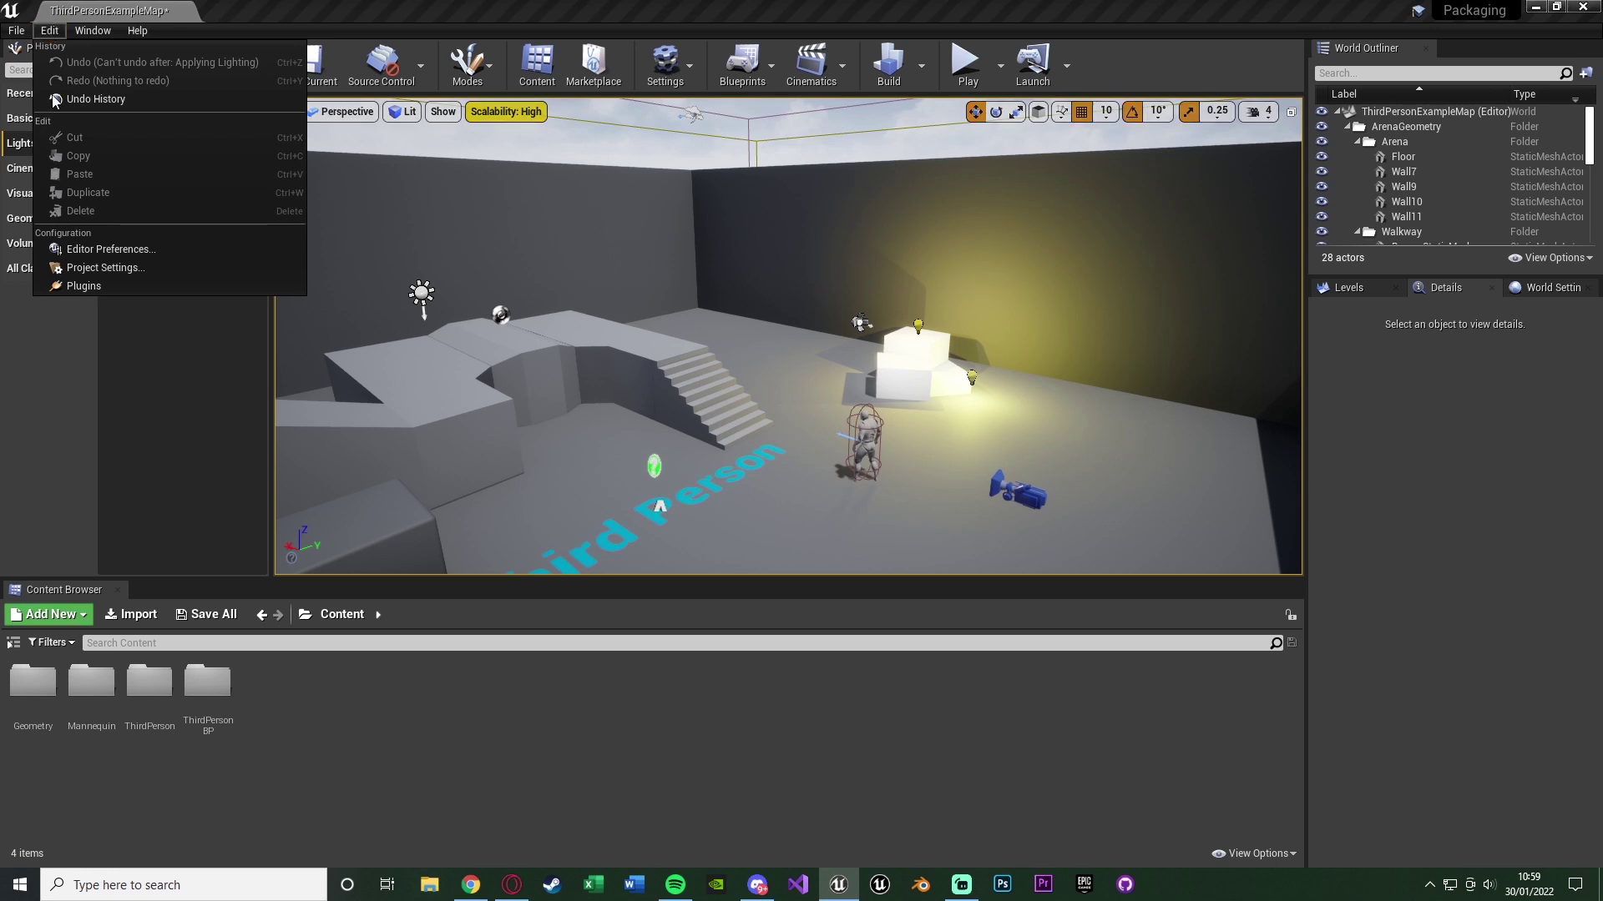
left_click(85, 267)
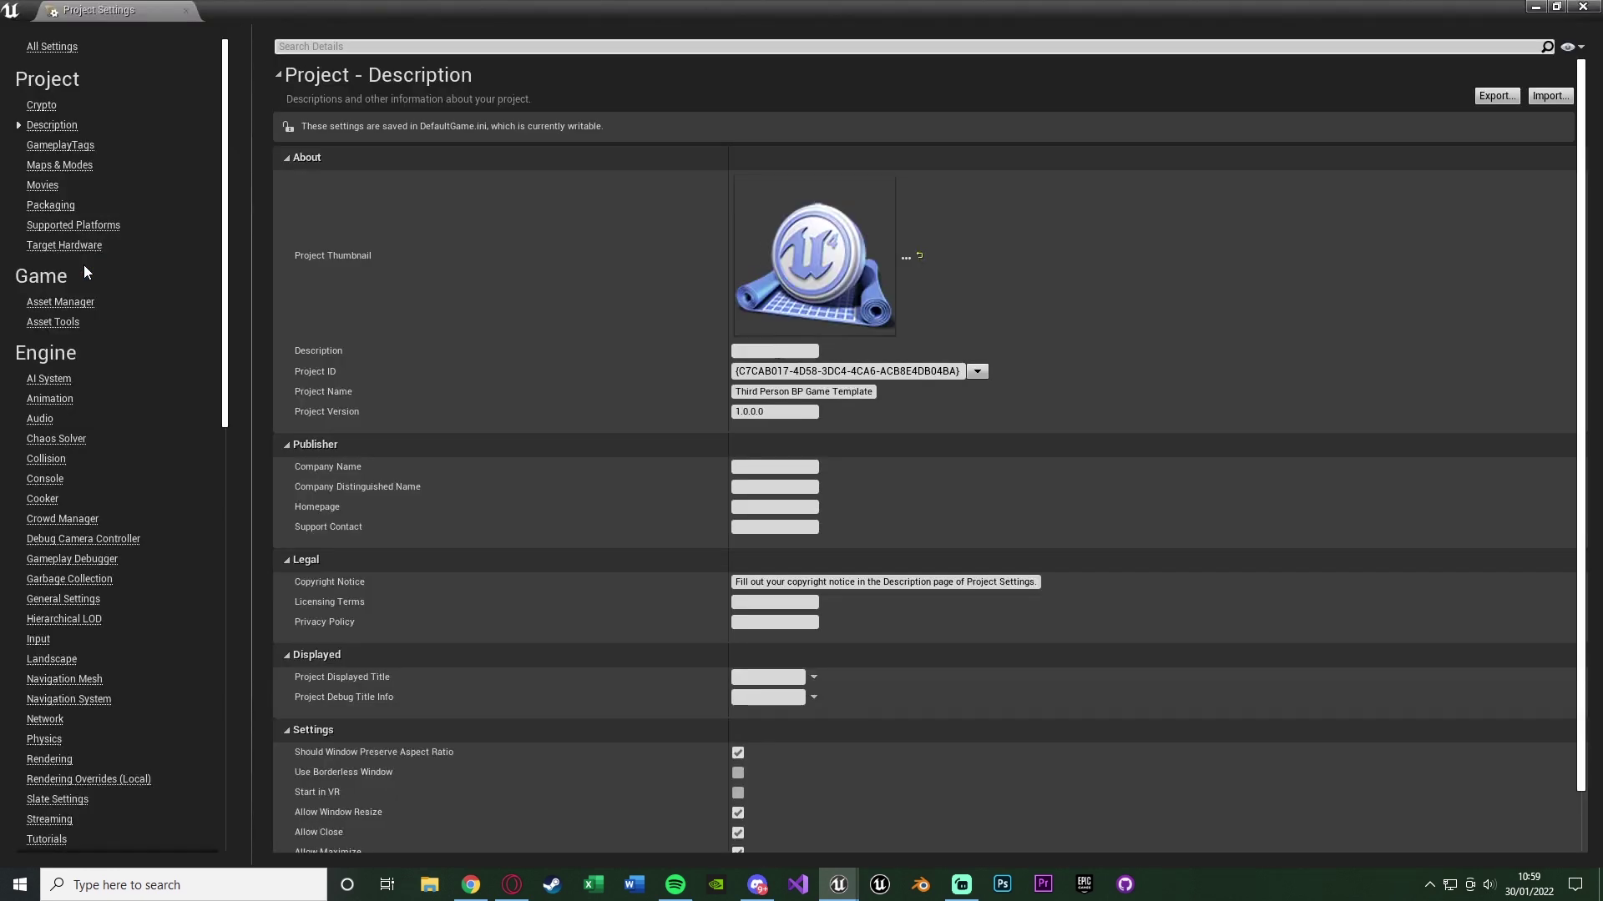
left_click(60, 165)
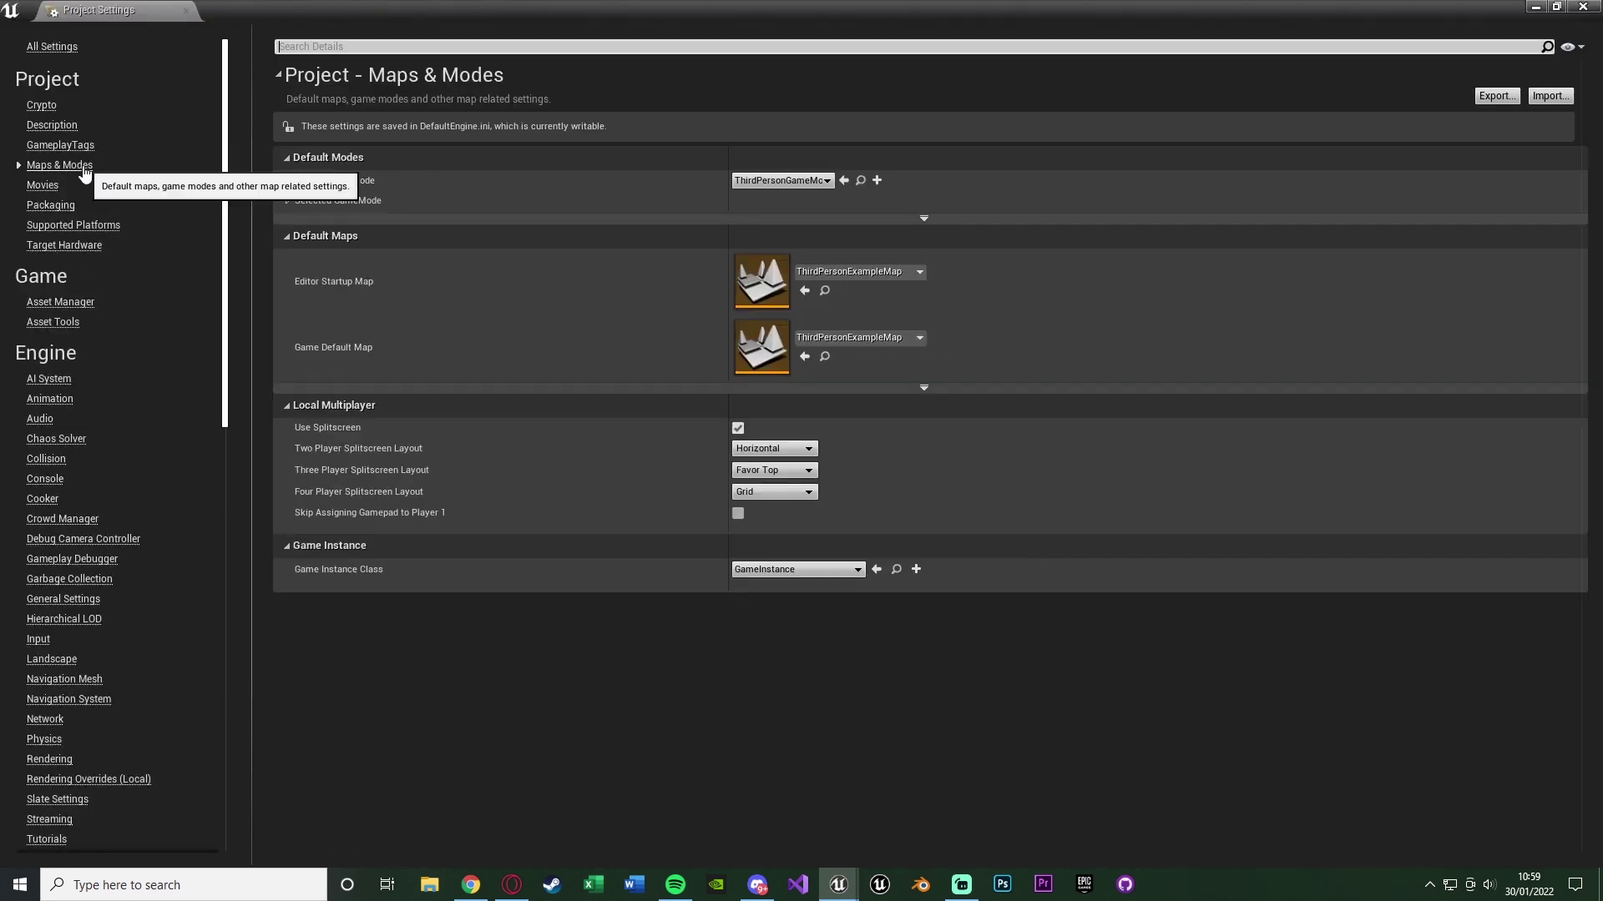
left_click(51, 125)
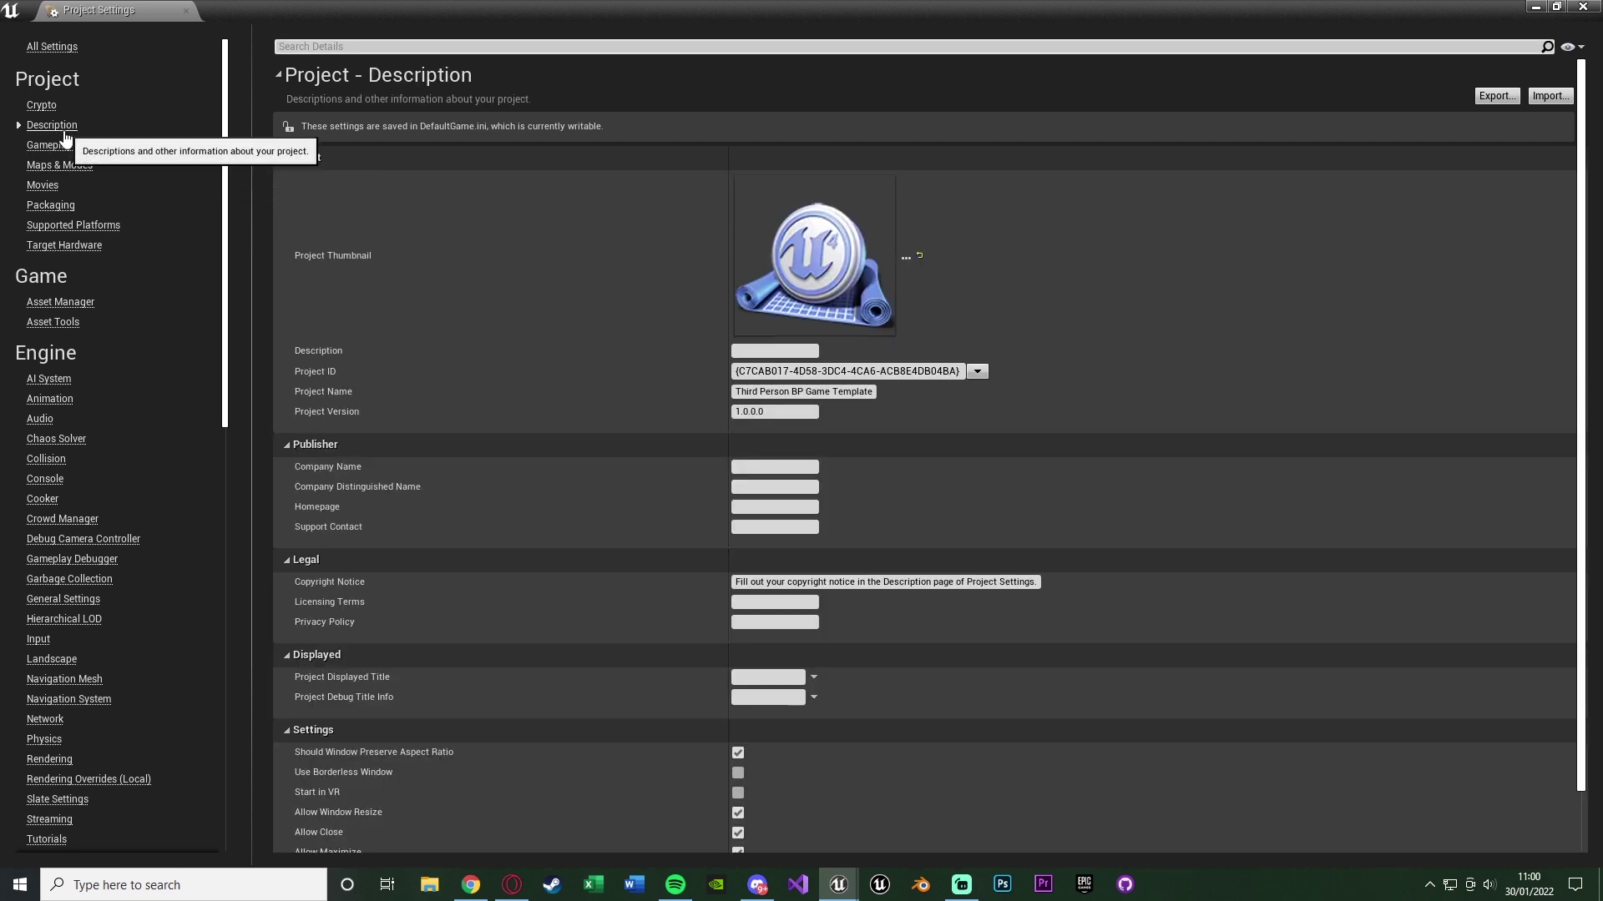
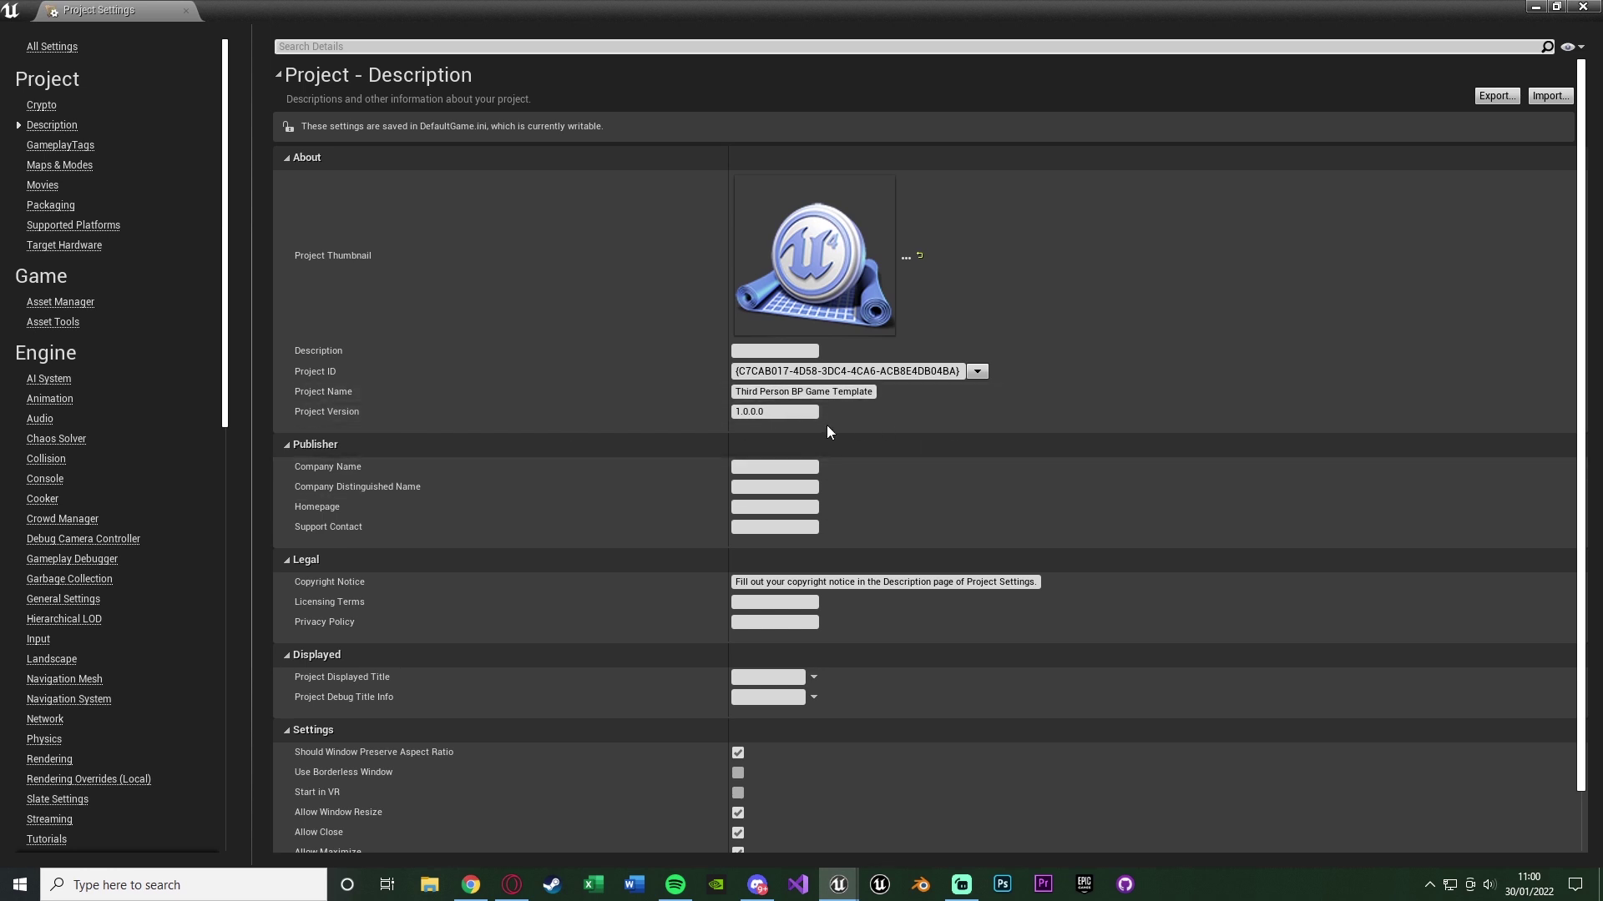
scroll(829, 431, "down", 1)
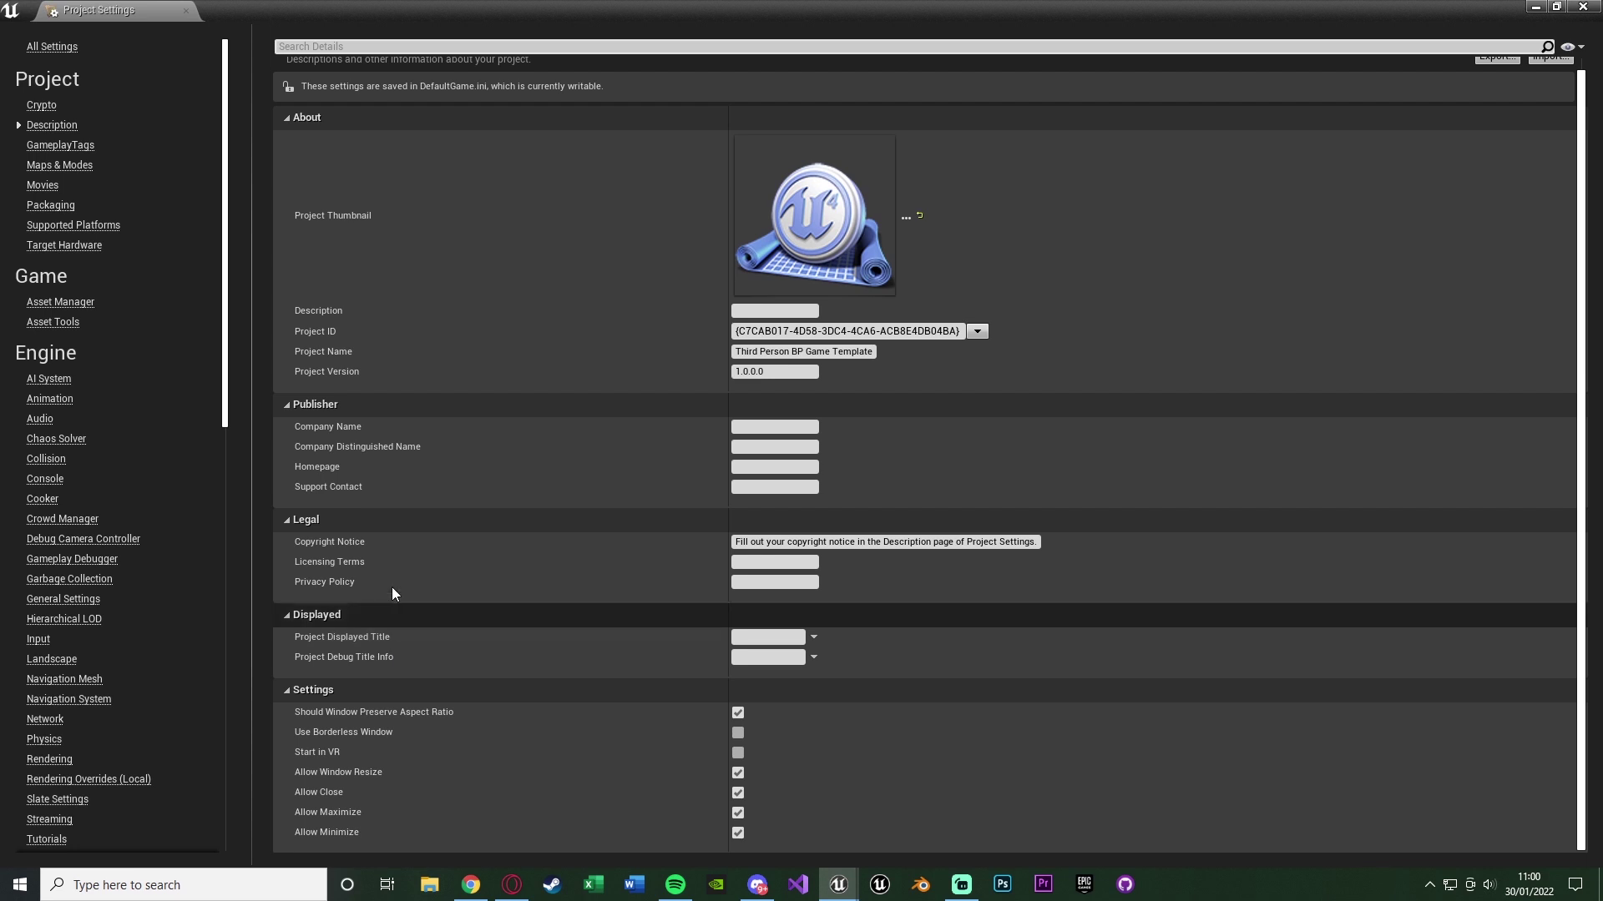
Review the levels available as Game Default Map in Maps & Modes, and the project's Movies settings
left_click(74, 170)
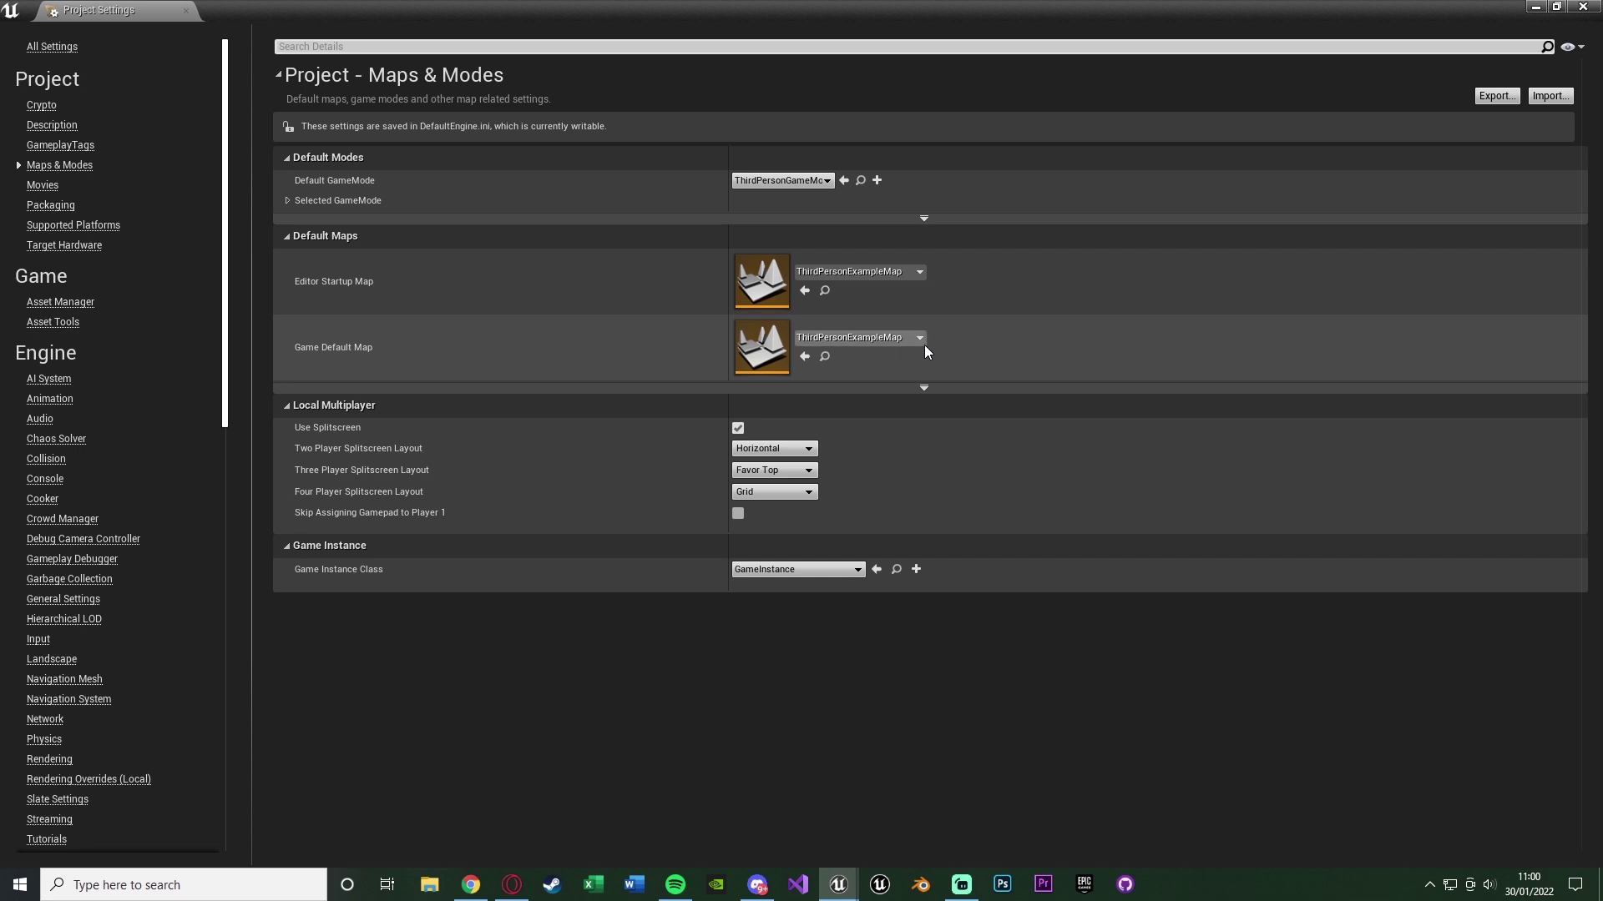
left_click(874, 339)
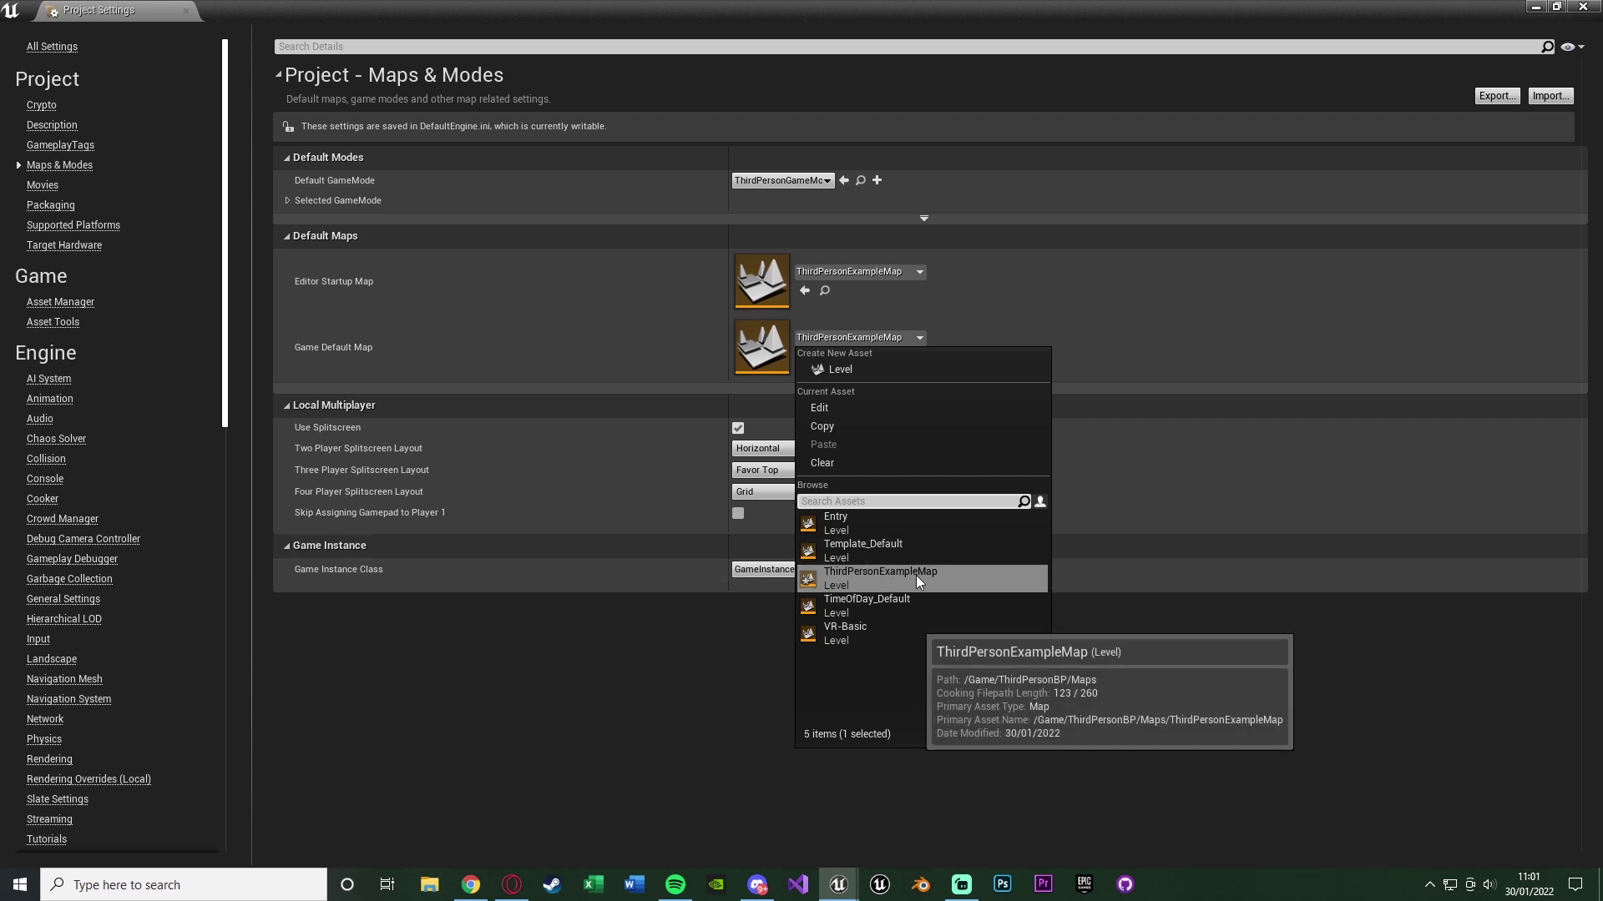
left_click(618, 667)
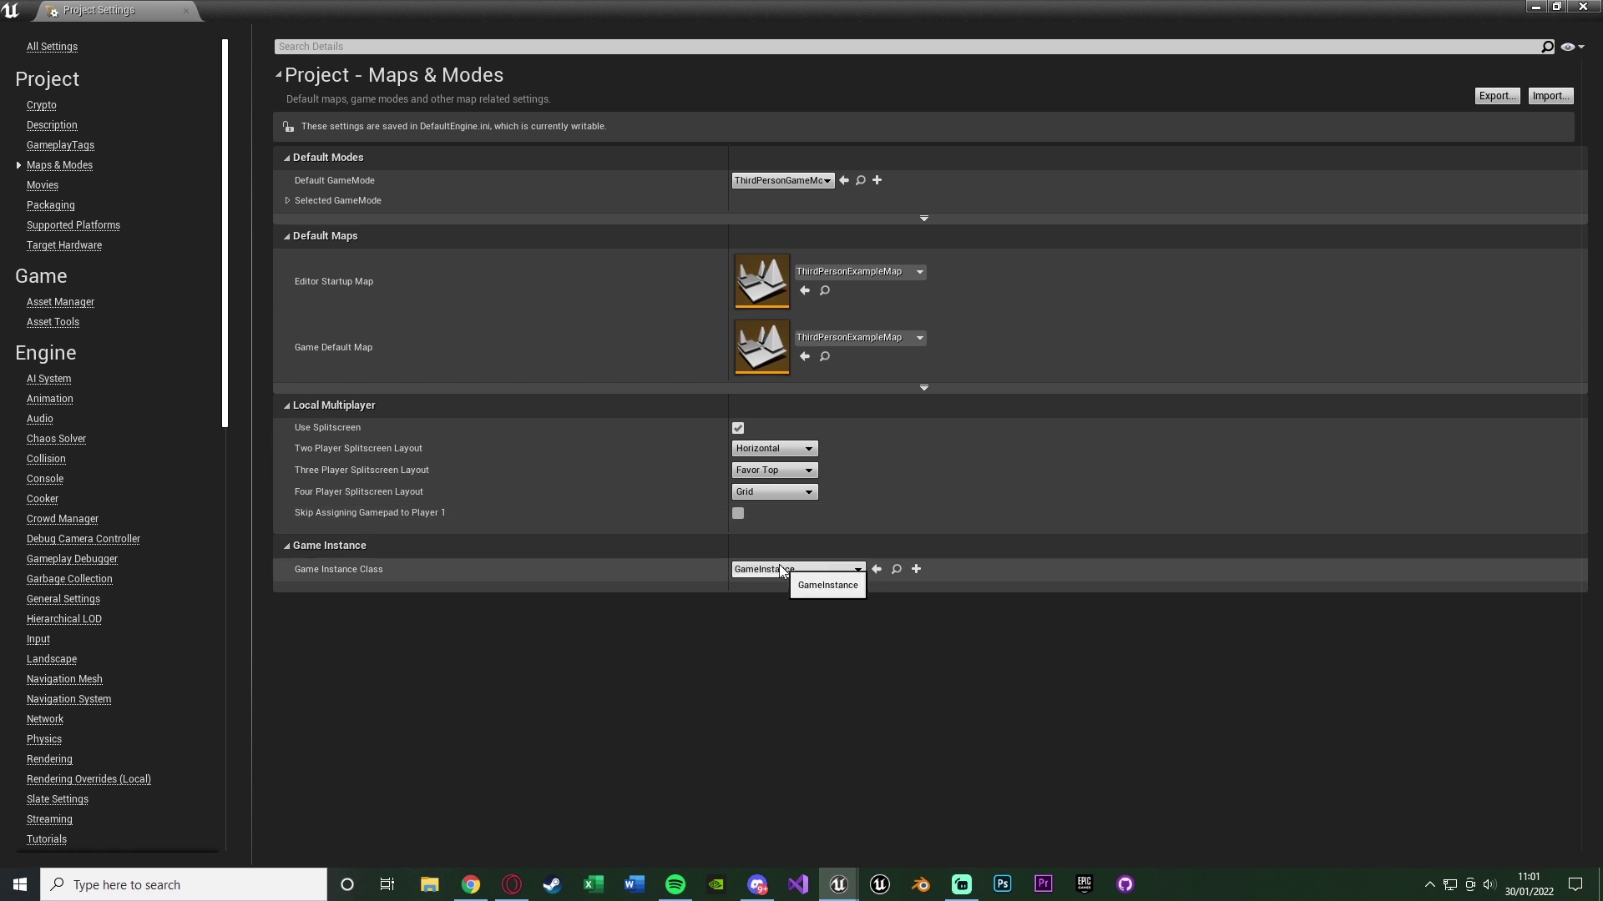
left_click(50, 187)
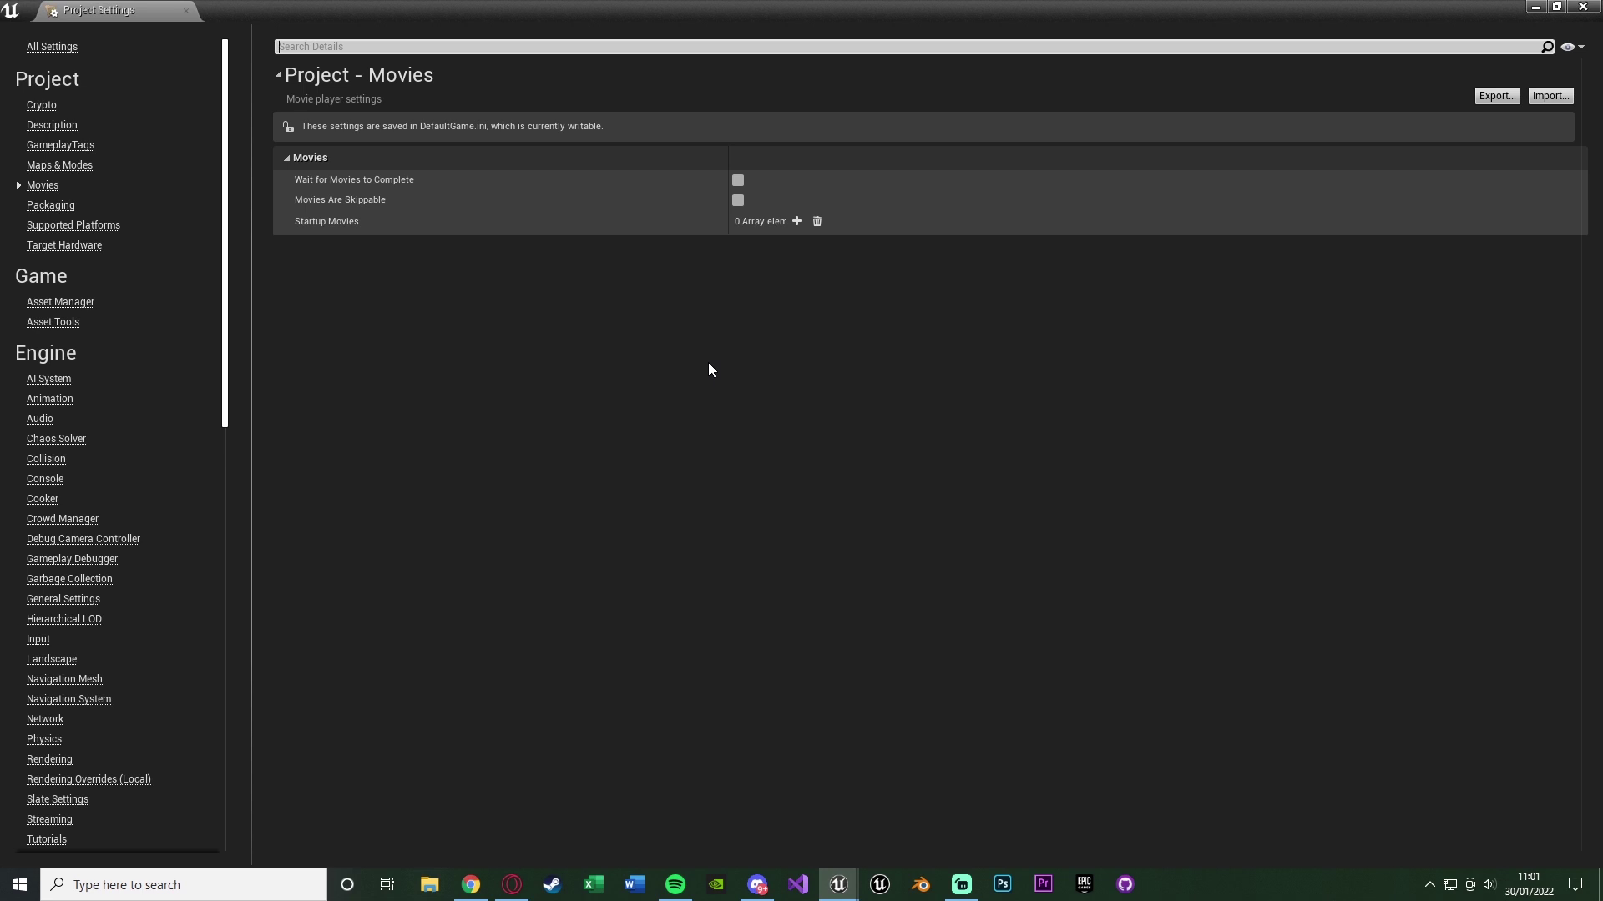
Review the Build options in the project's Packaging settings and set the Build Configuration to Shipping
left_click(46, 205)
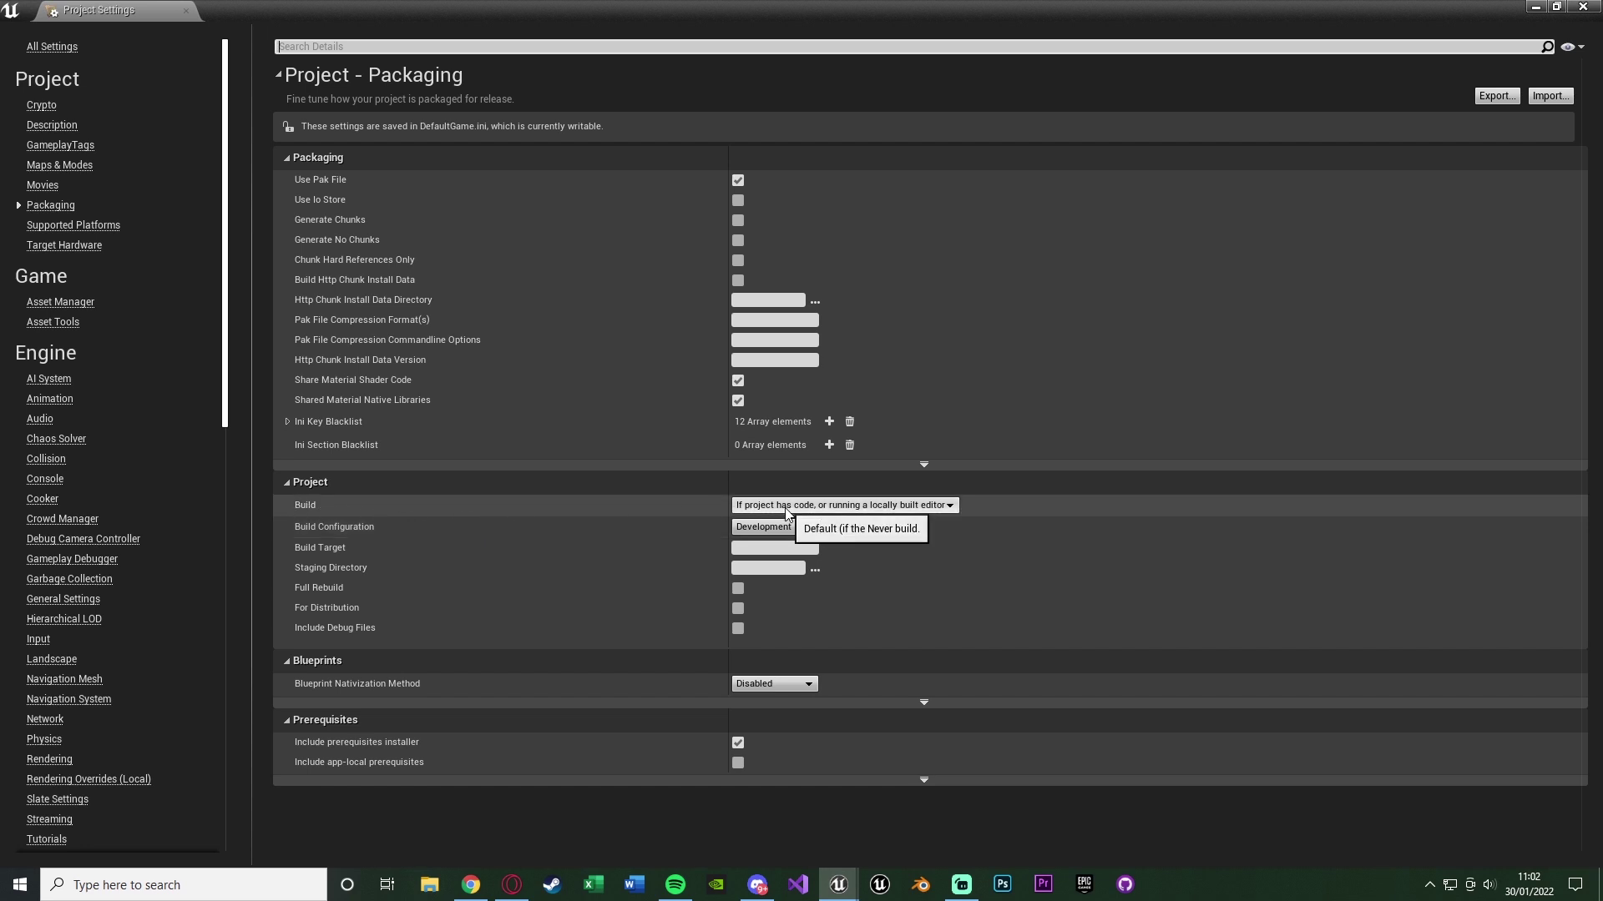
left_click(939, 508)
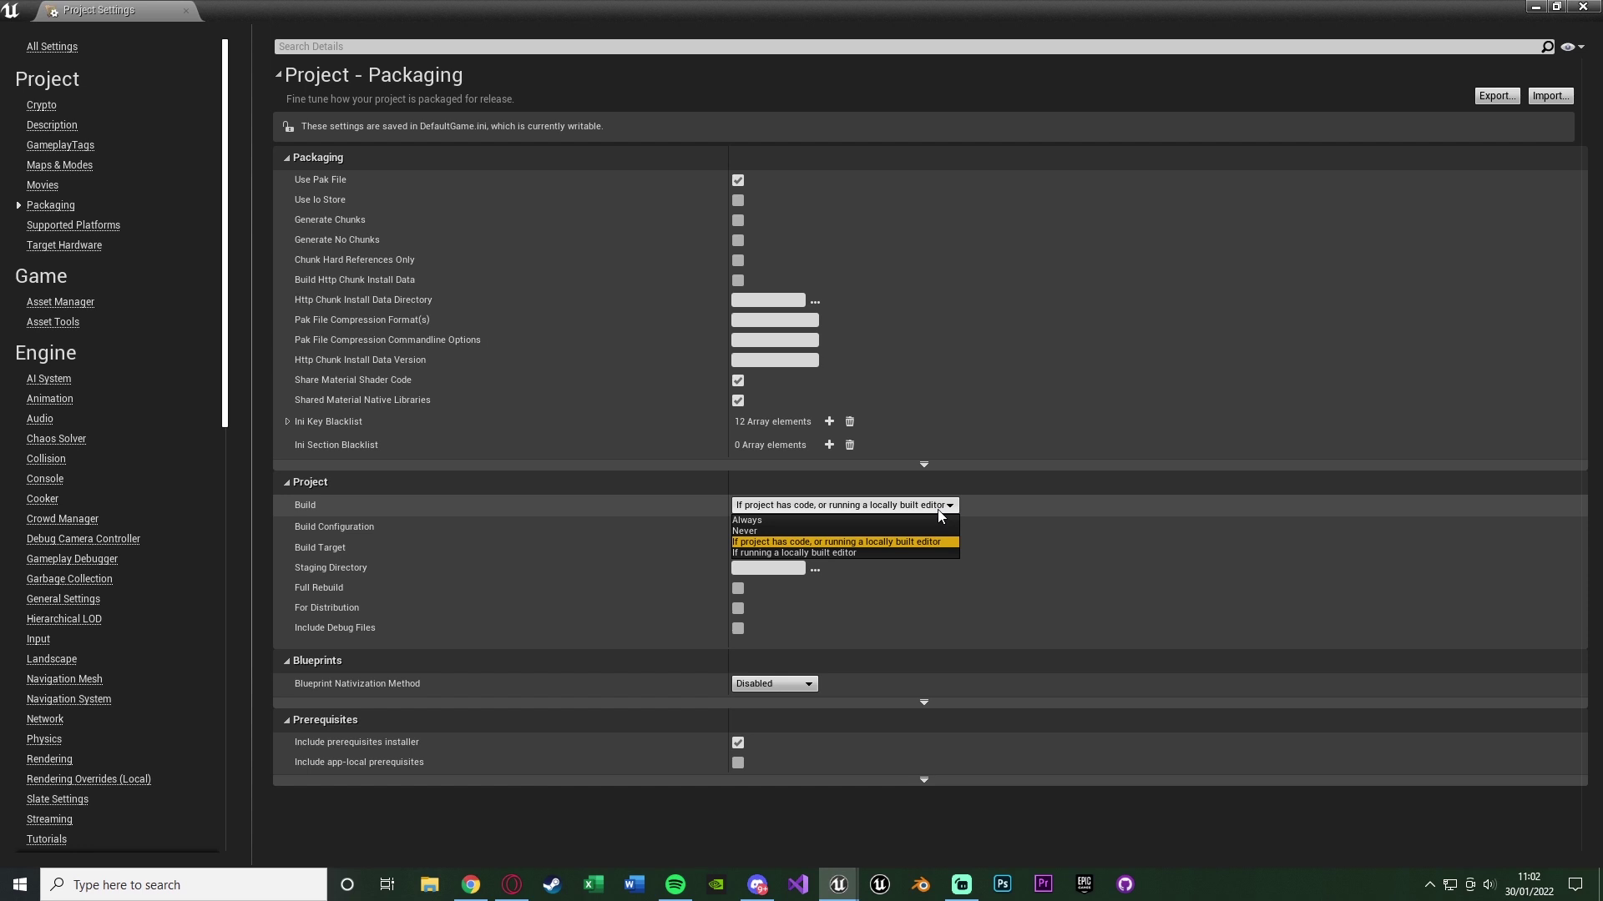
left_click(833, 510)
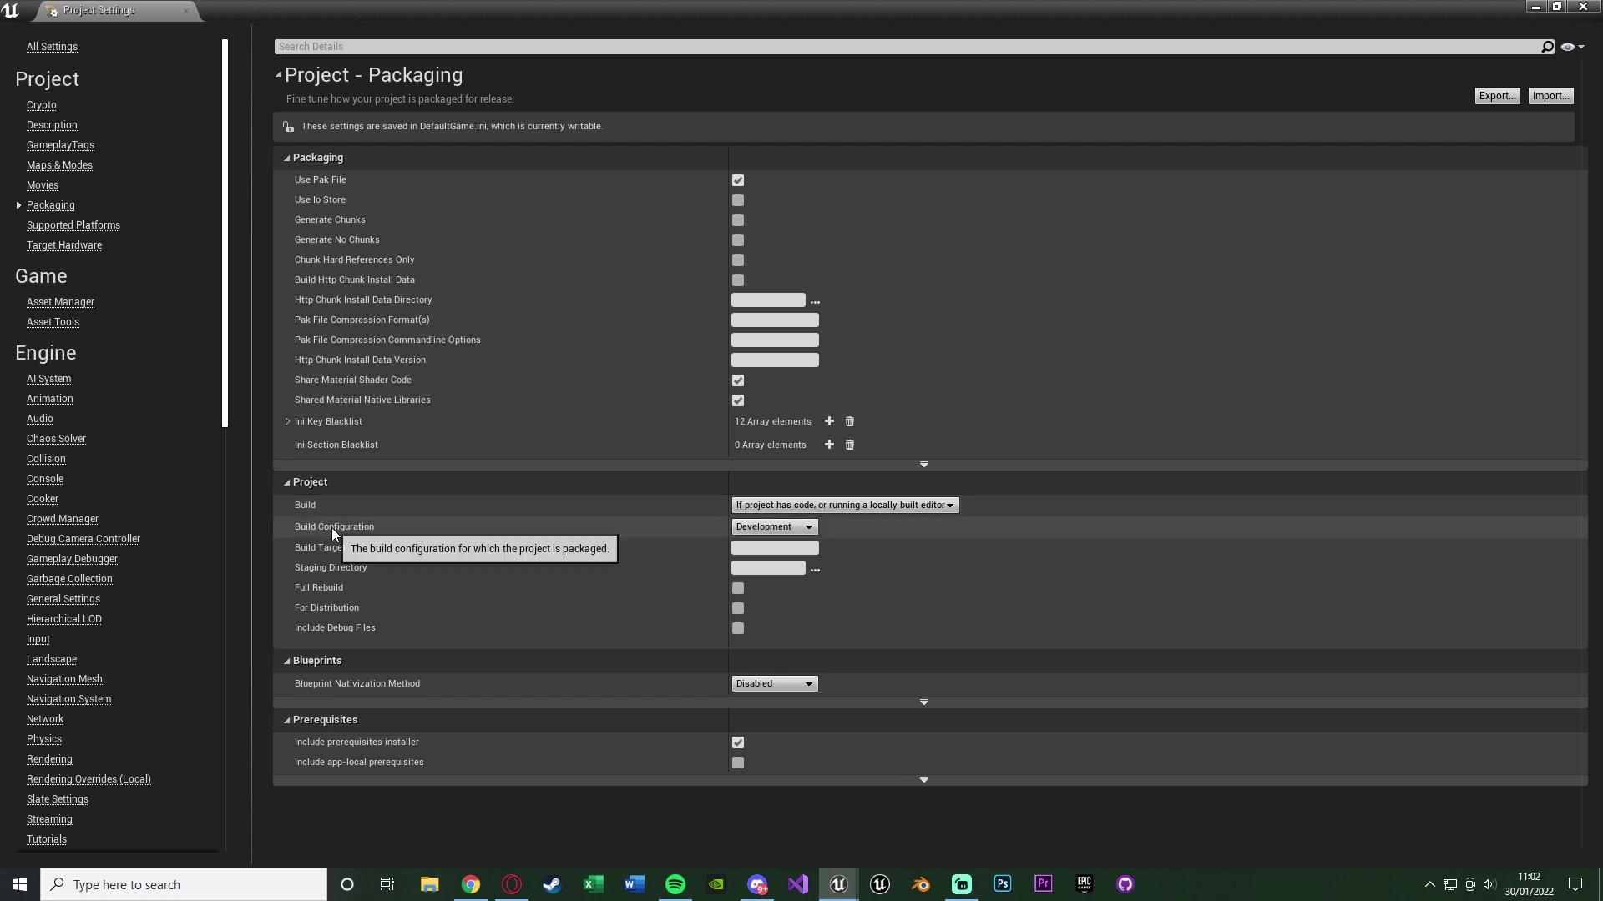
left_click(789, 527)
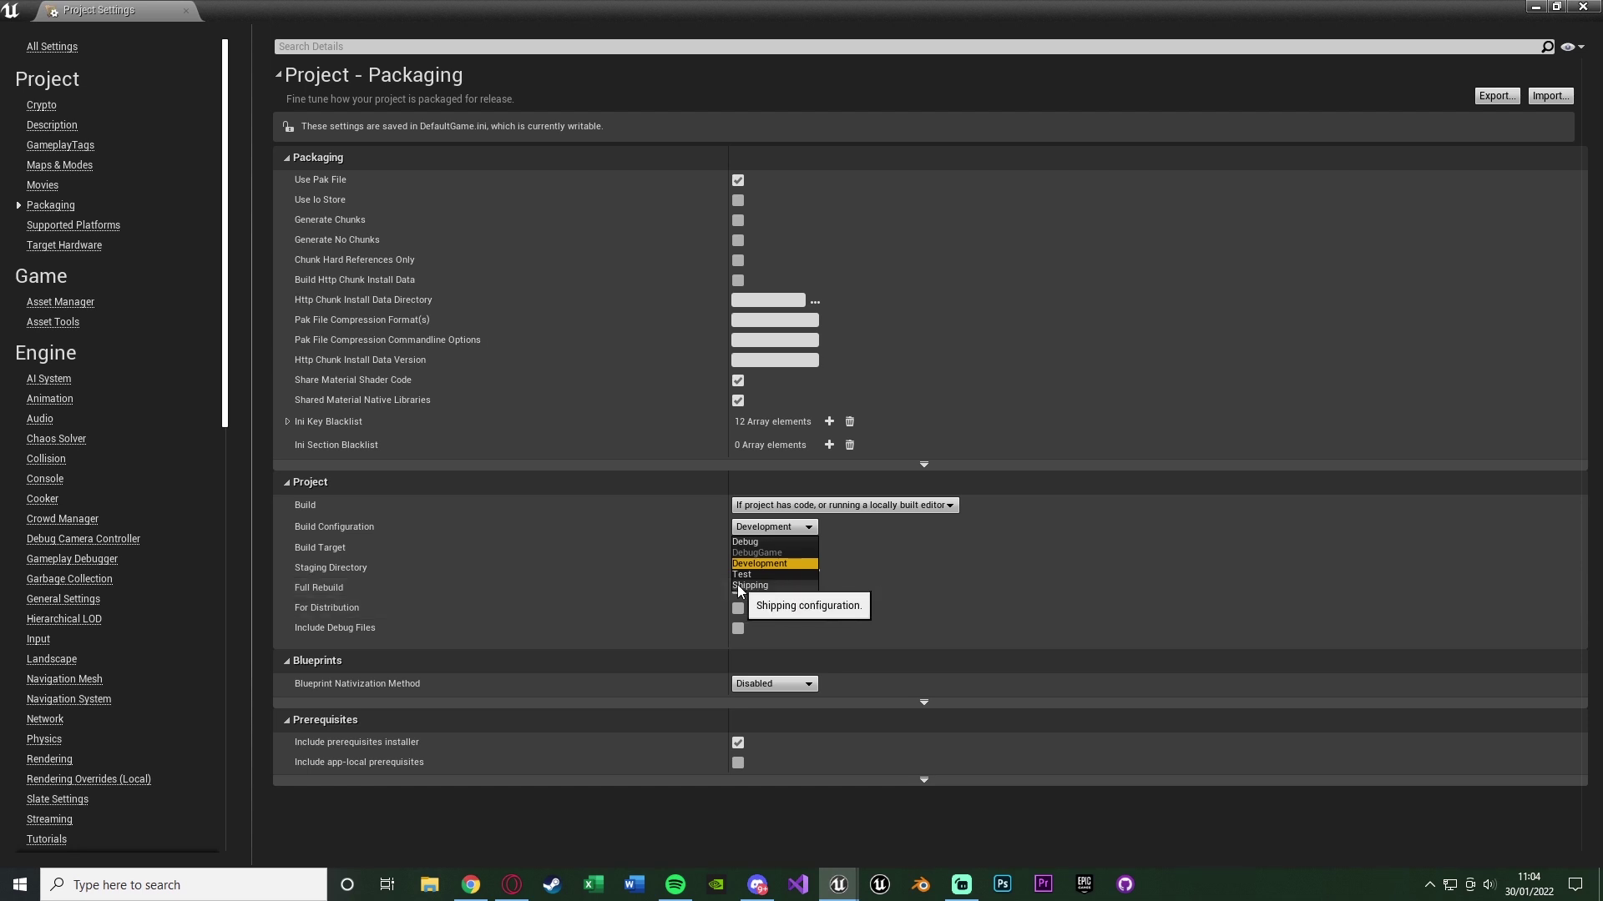
left_click(789, 585)
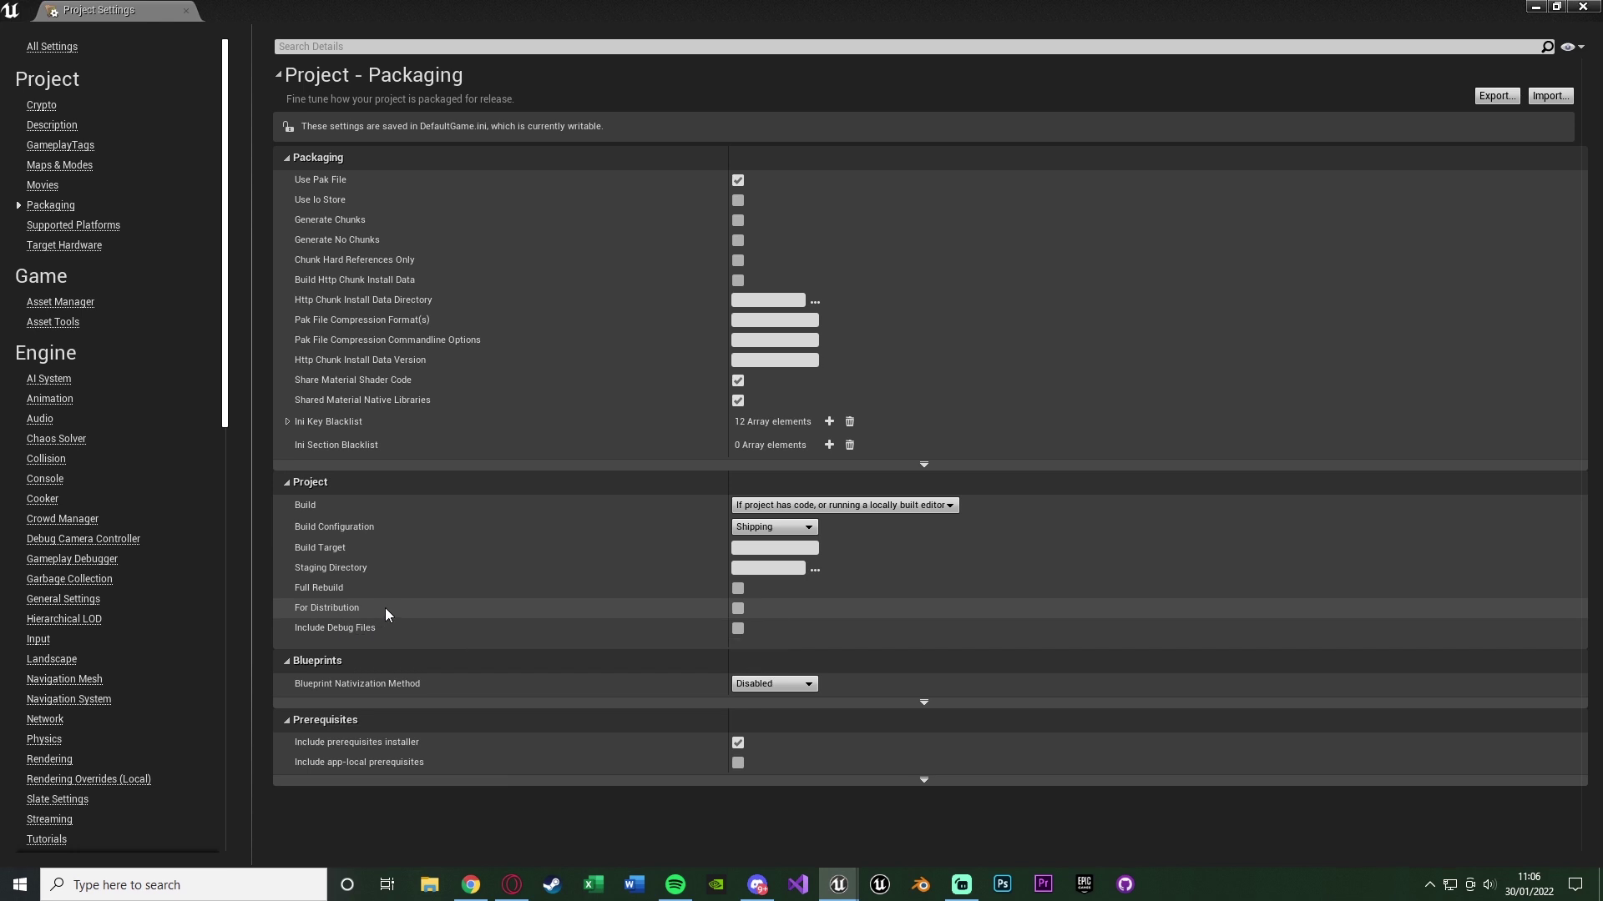
Enable For Distribution and expand the advanced options of the Packaging section
mouse_move(350, 610)
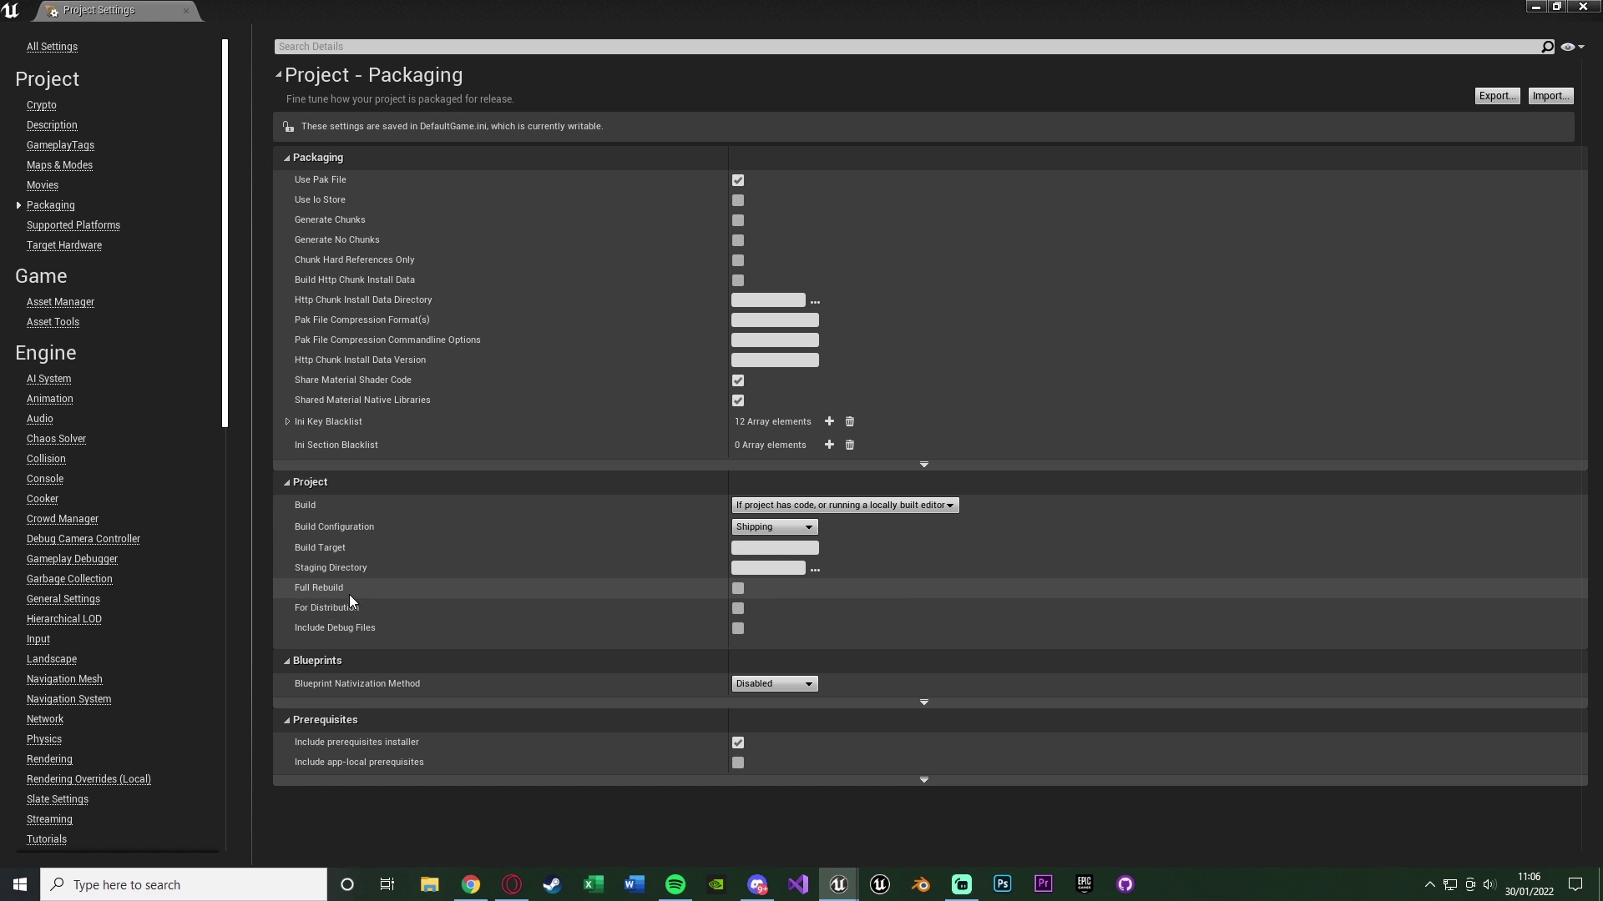
left_click(738, 609)
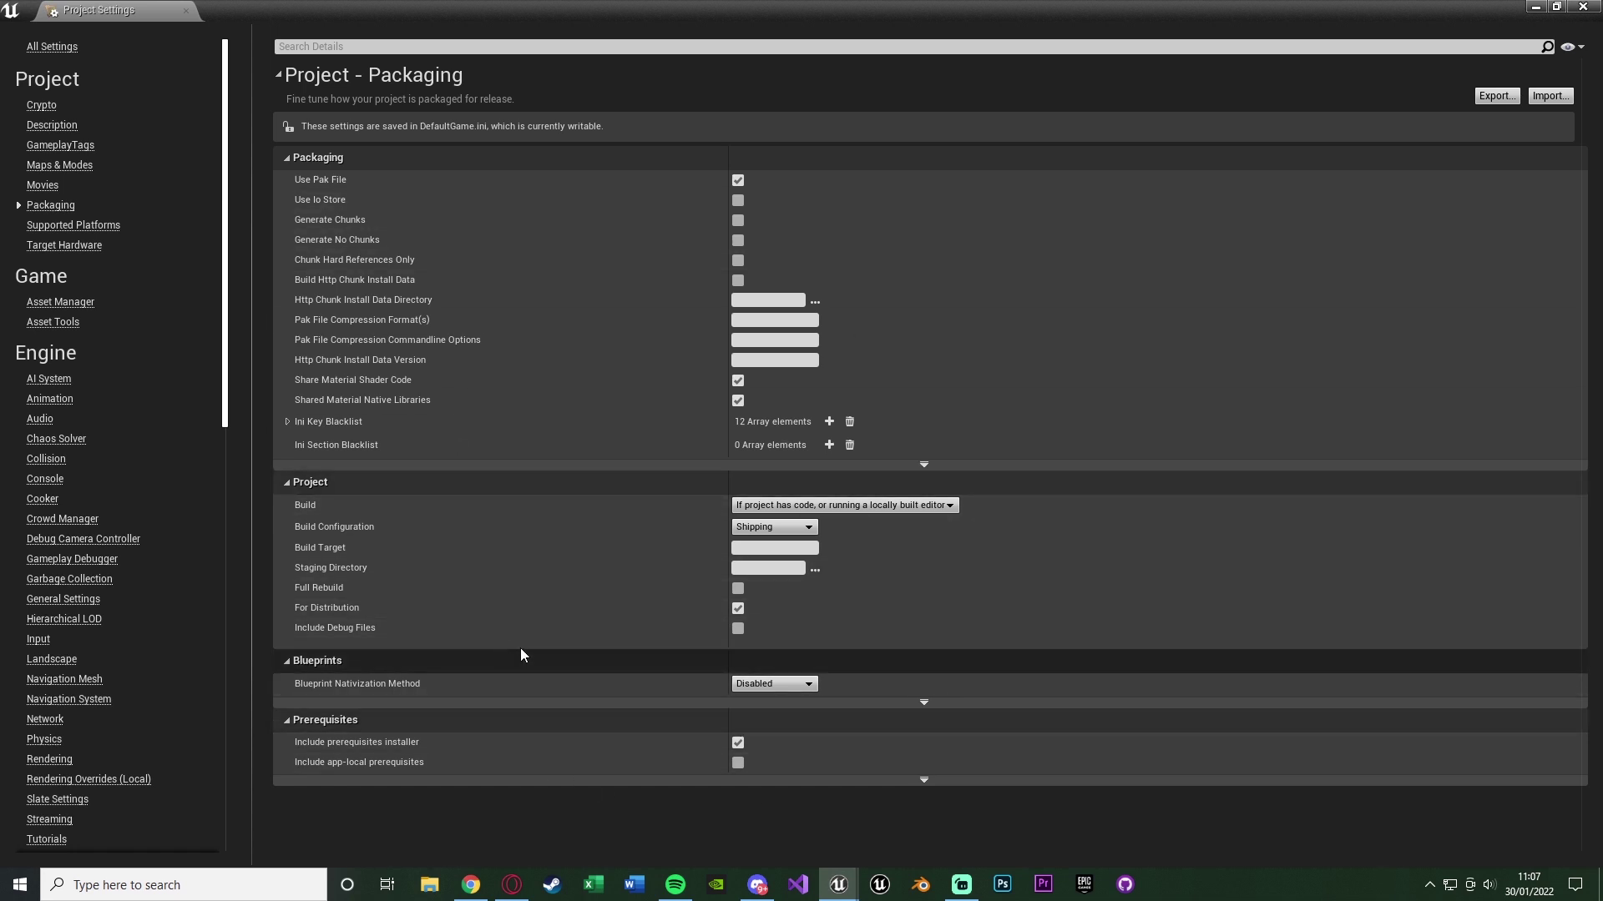
left_click(928, 464)
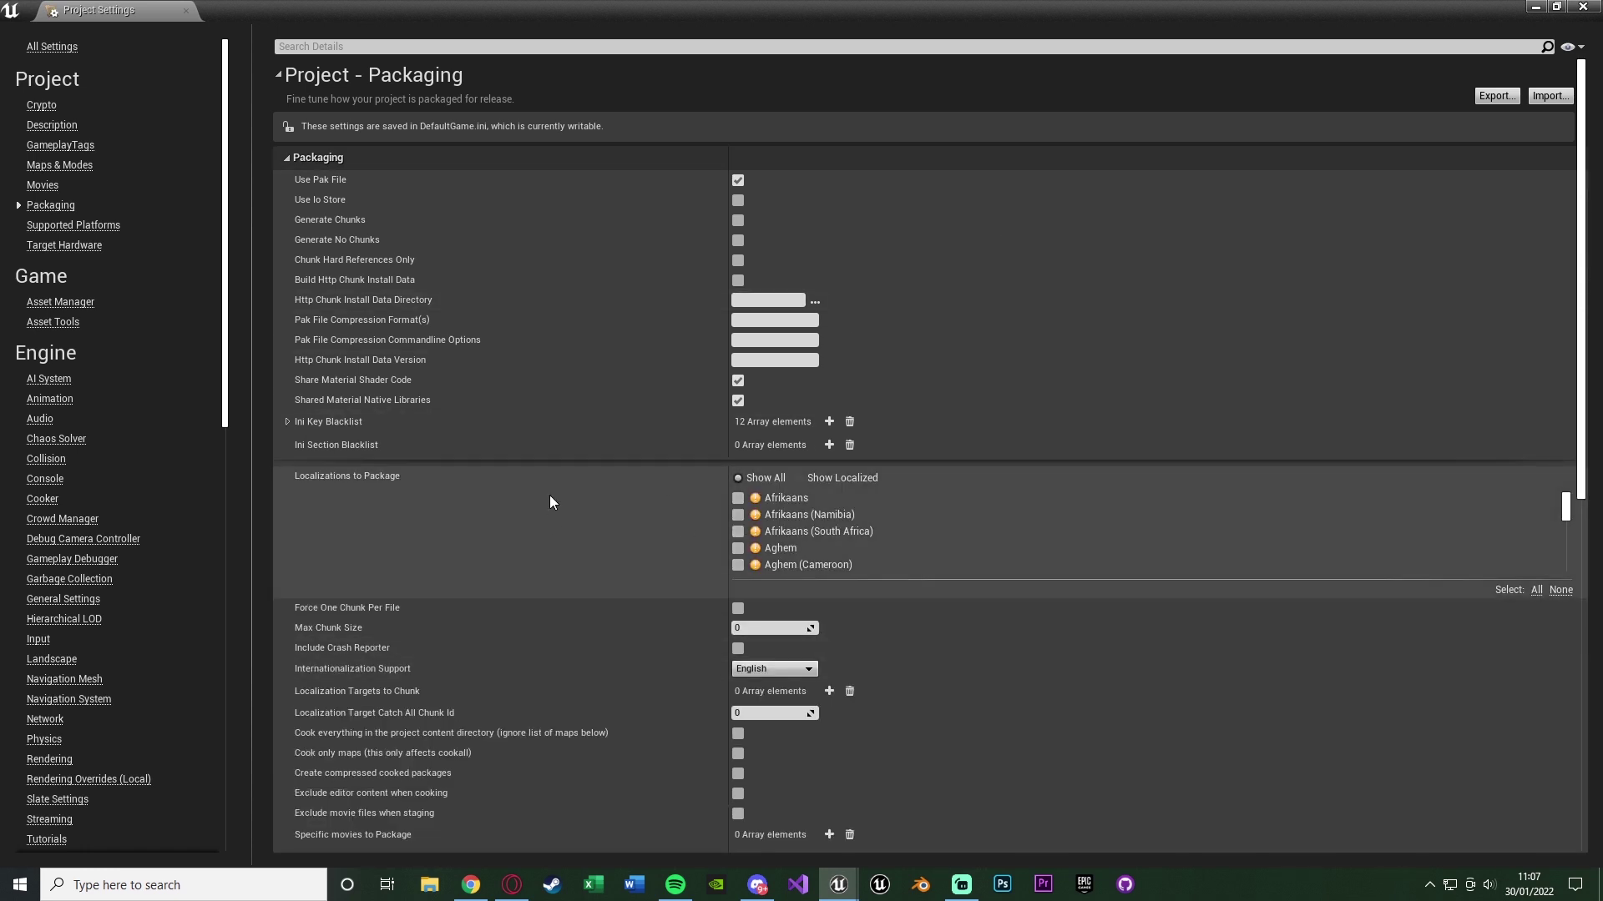
Enable Cook only maps (this only affects cookall) in the advanced Packaging options
scroll(632, 495, "down", 5)
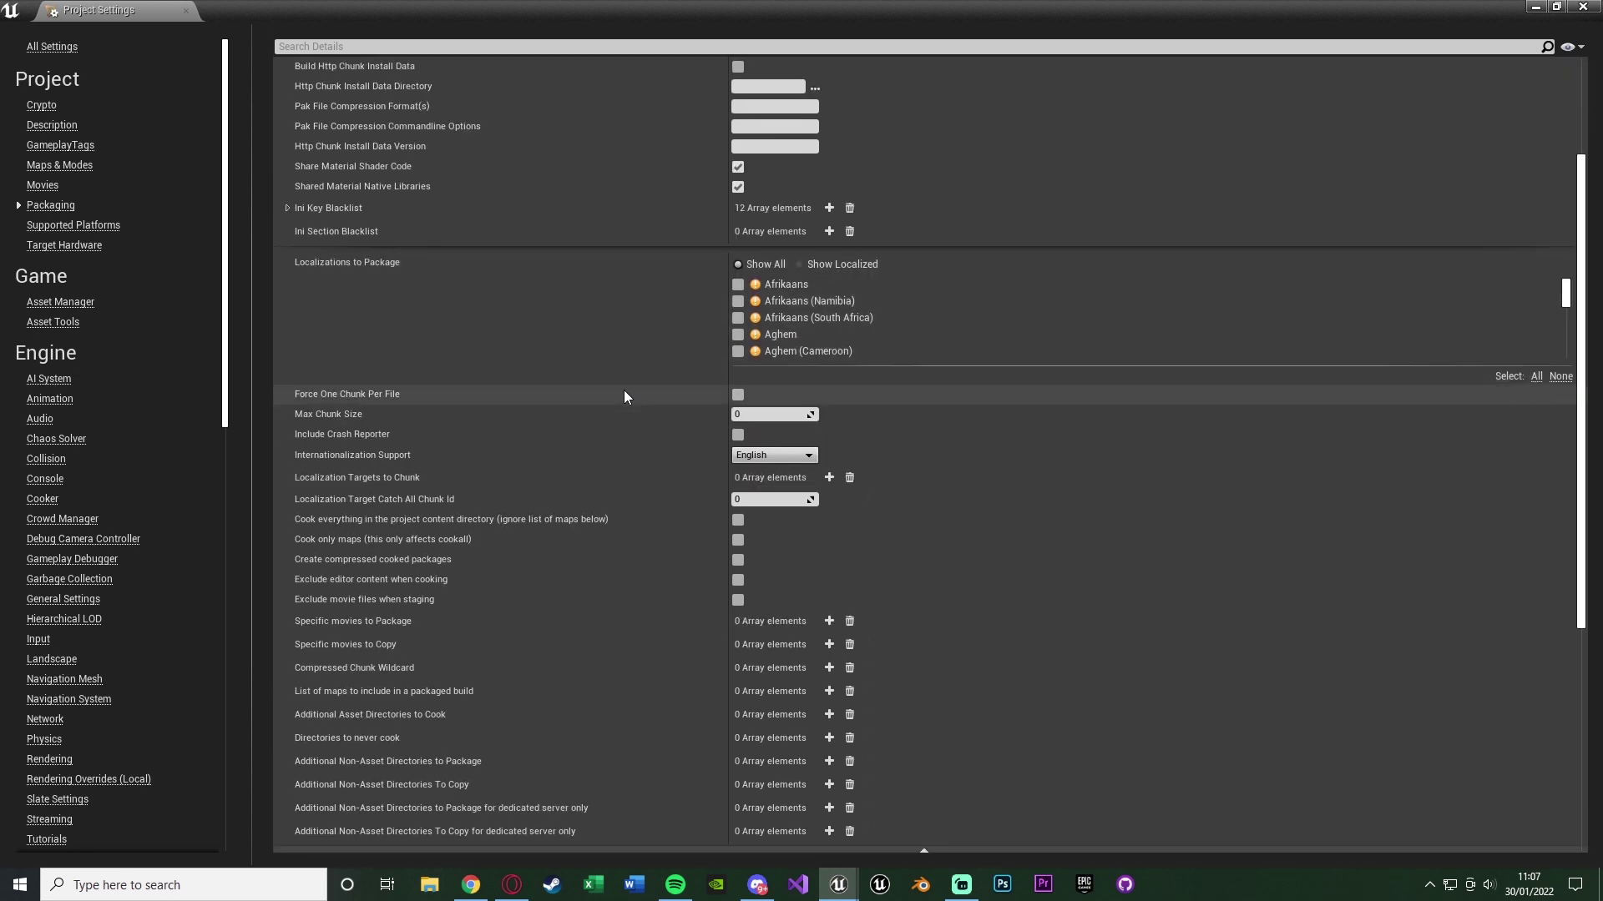
scroll(618, 405, "down", 3)
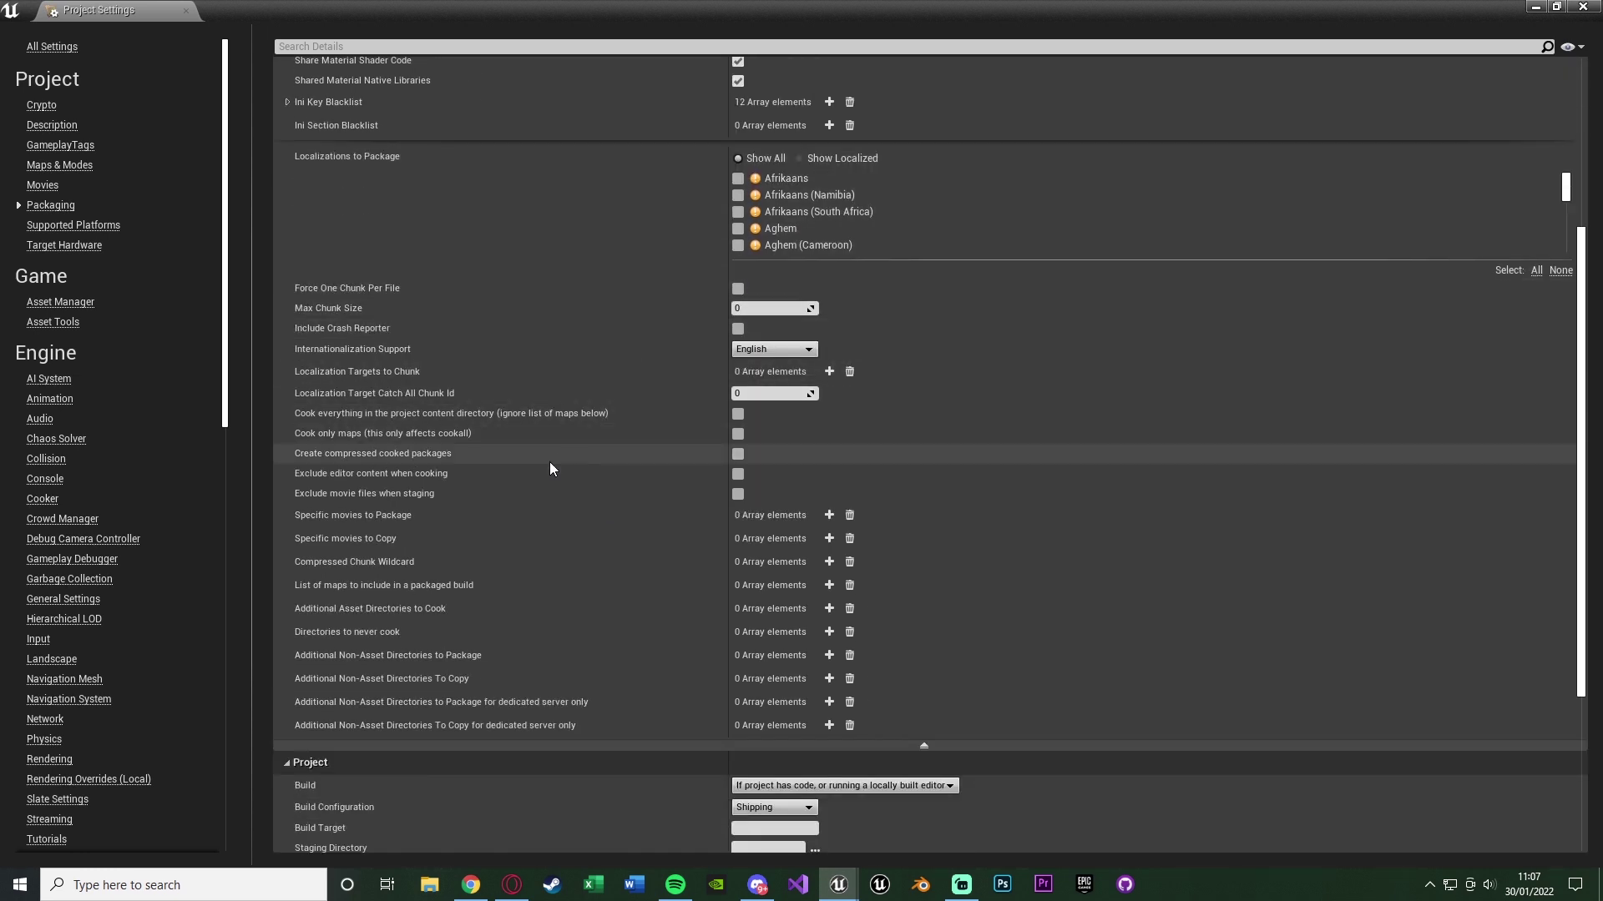
left_click(738, 435)
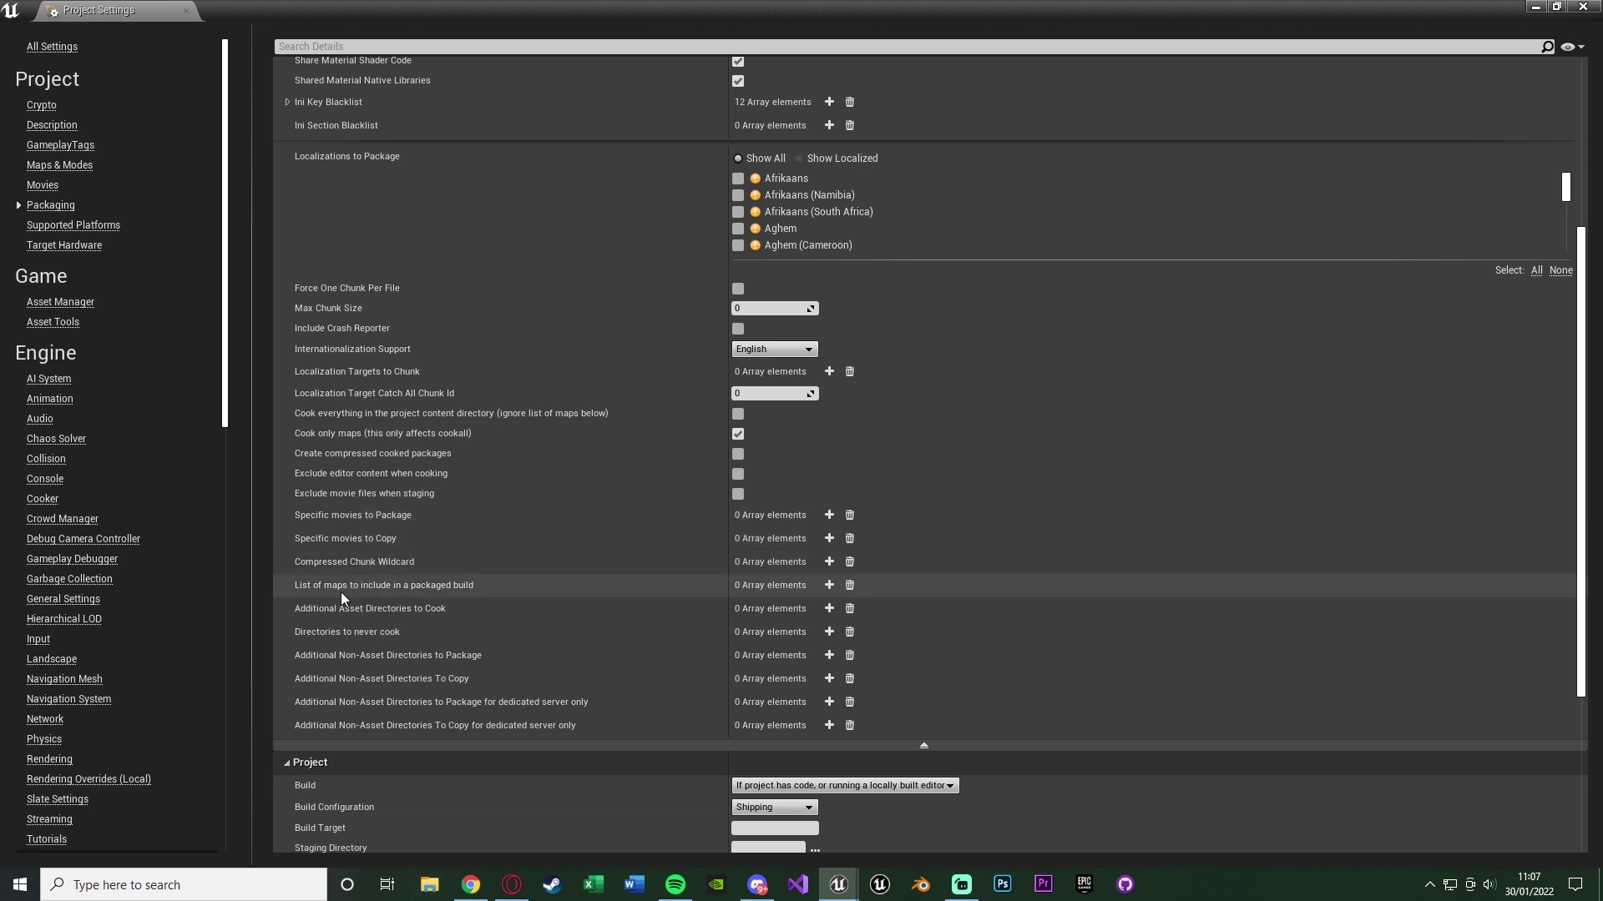
Add ThirdPersonExampleMap.umap from the ThirdPersonBP Maps folder to the list of maps to include in a packaged build
left_click(829, 586)
left_click(797, 608)
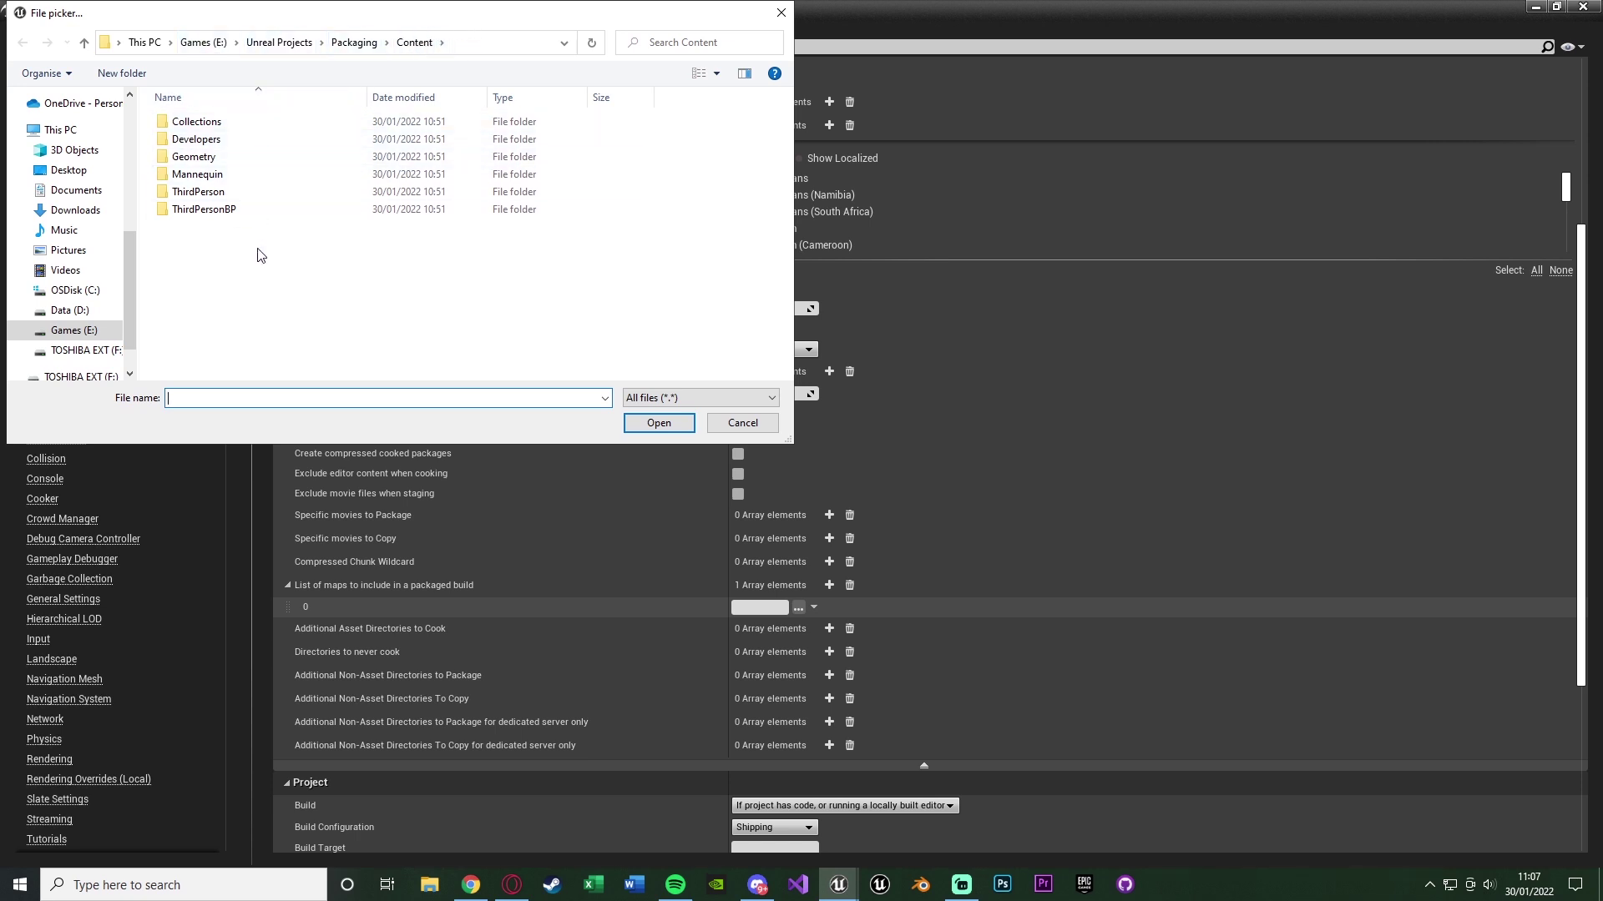
double_click(252, 210)
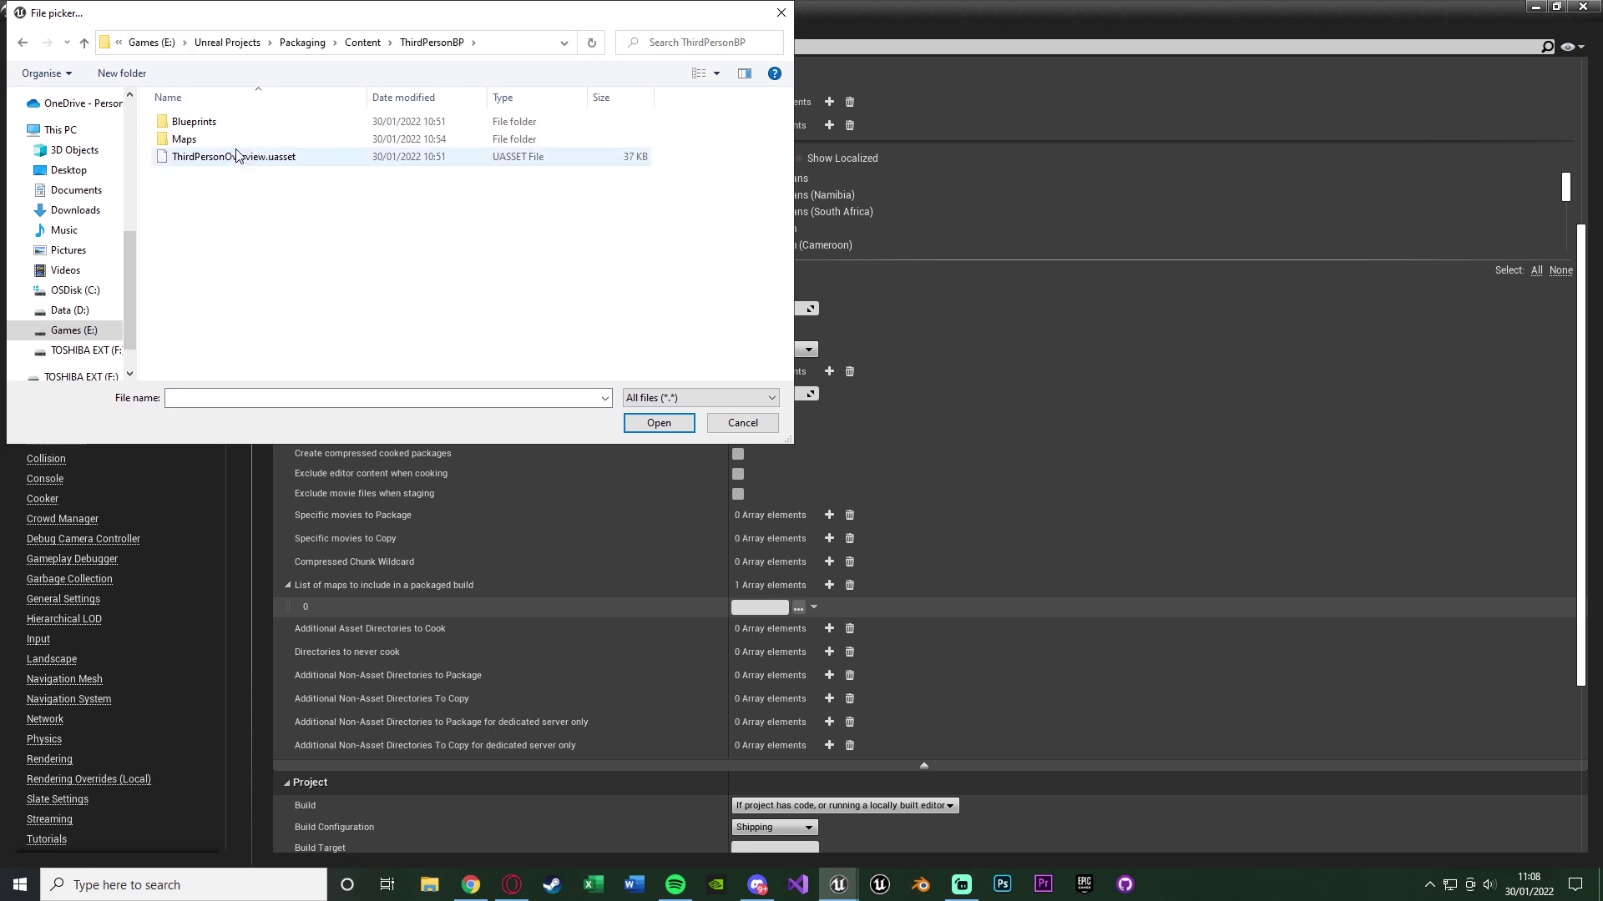
double_click(219, 139)
left_click(247, 123)
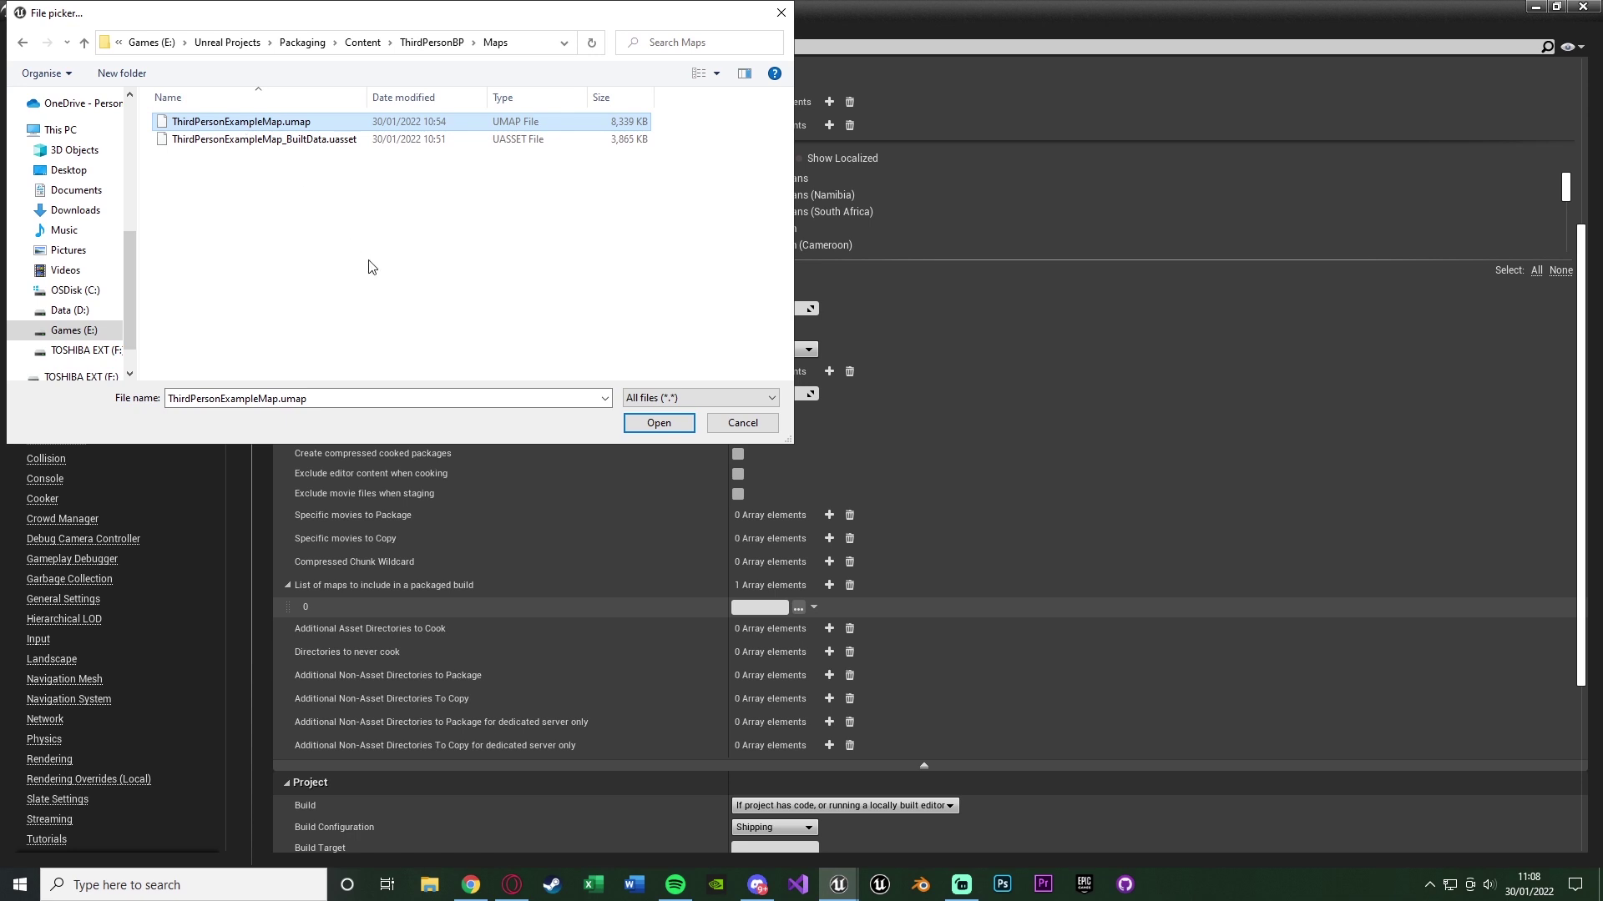
left_click(659, 424)
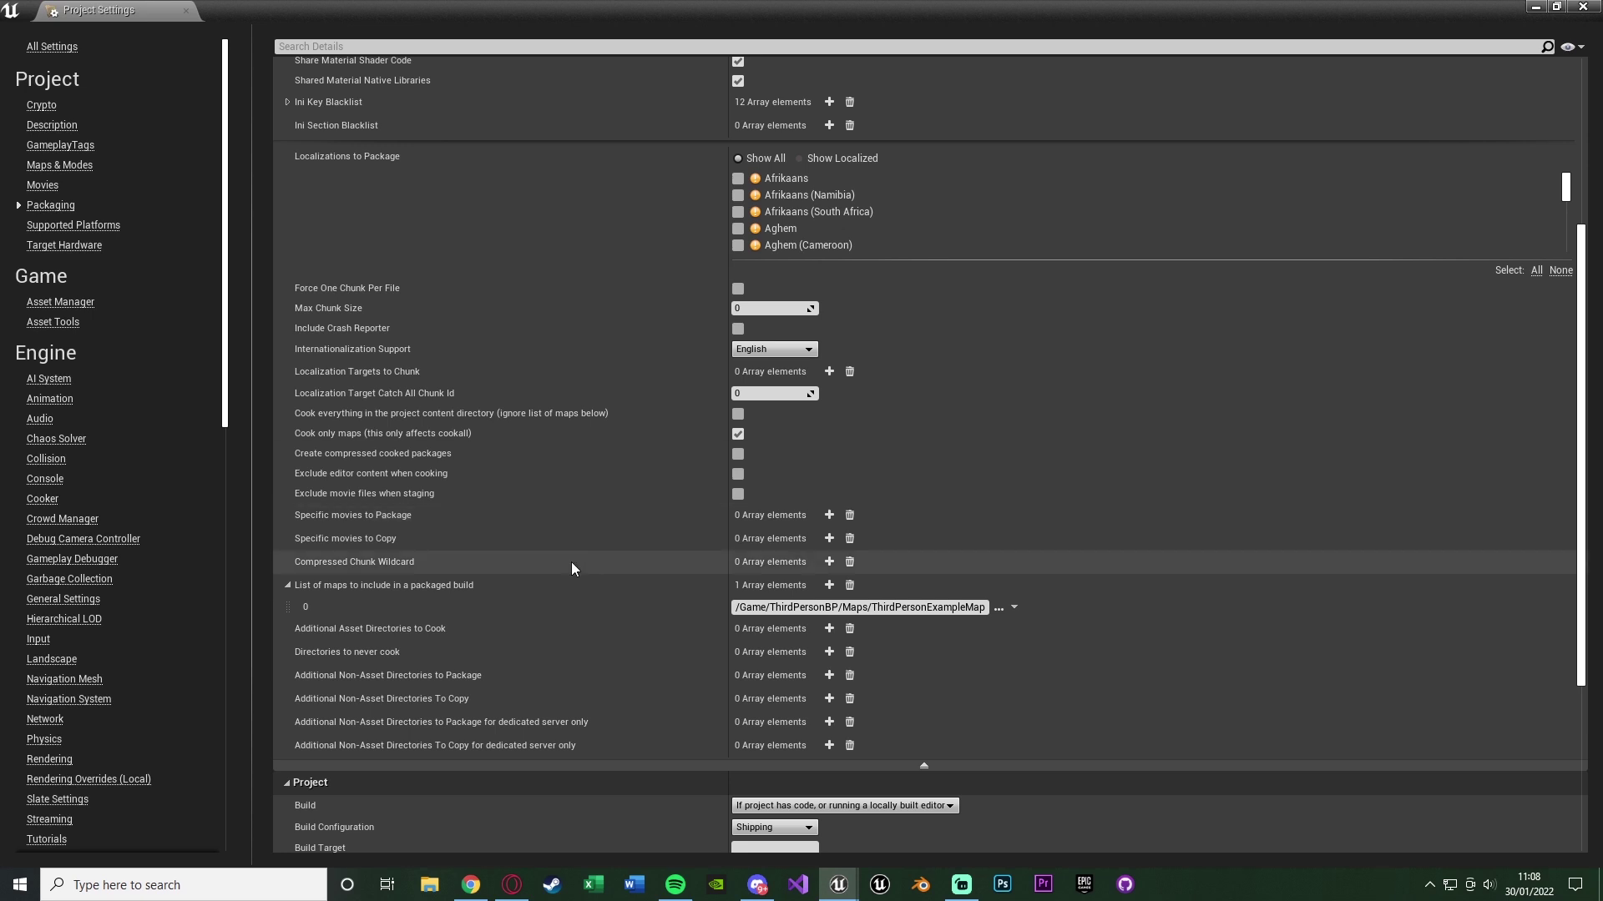
Restrict the project's supported platforms to Windows (64-bit) only
left_click(96, 229)
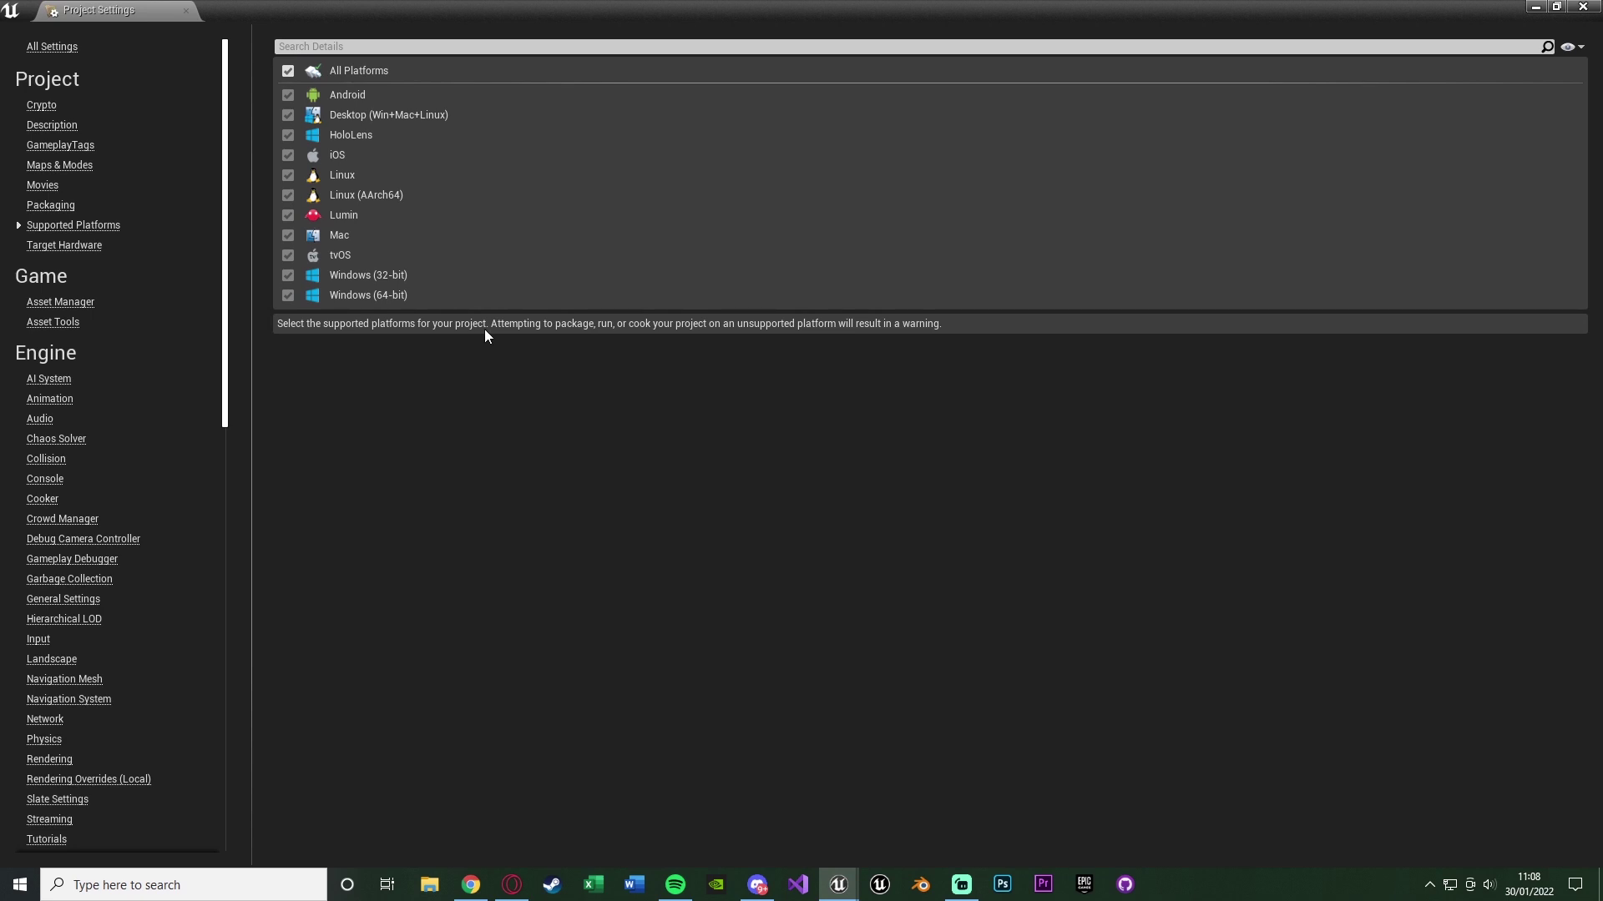
left_click(289, 71)
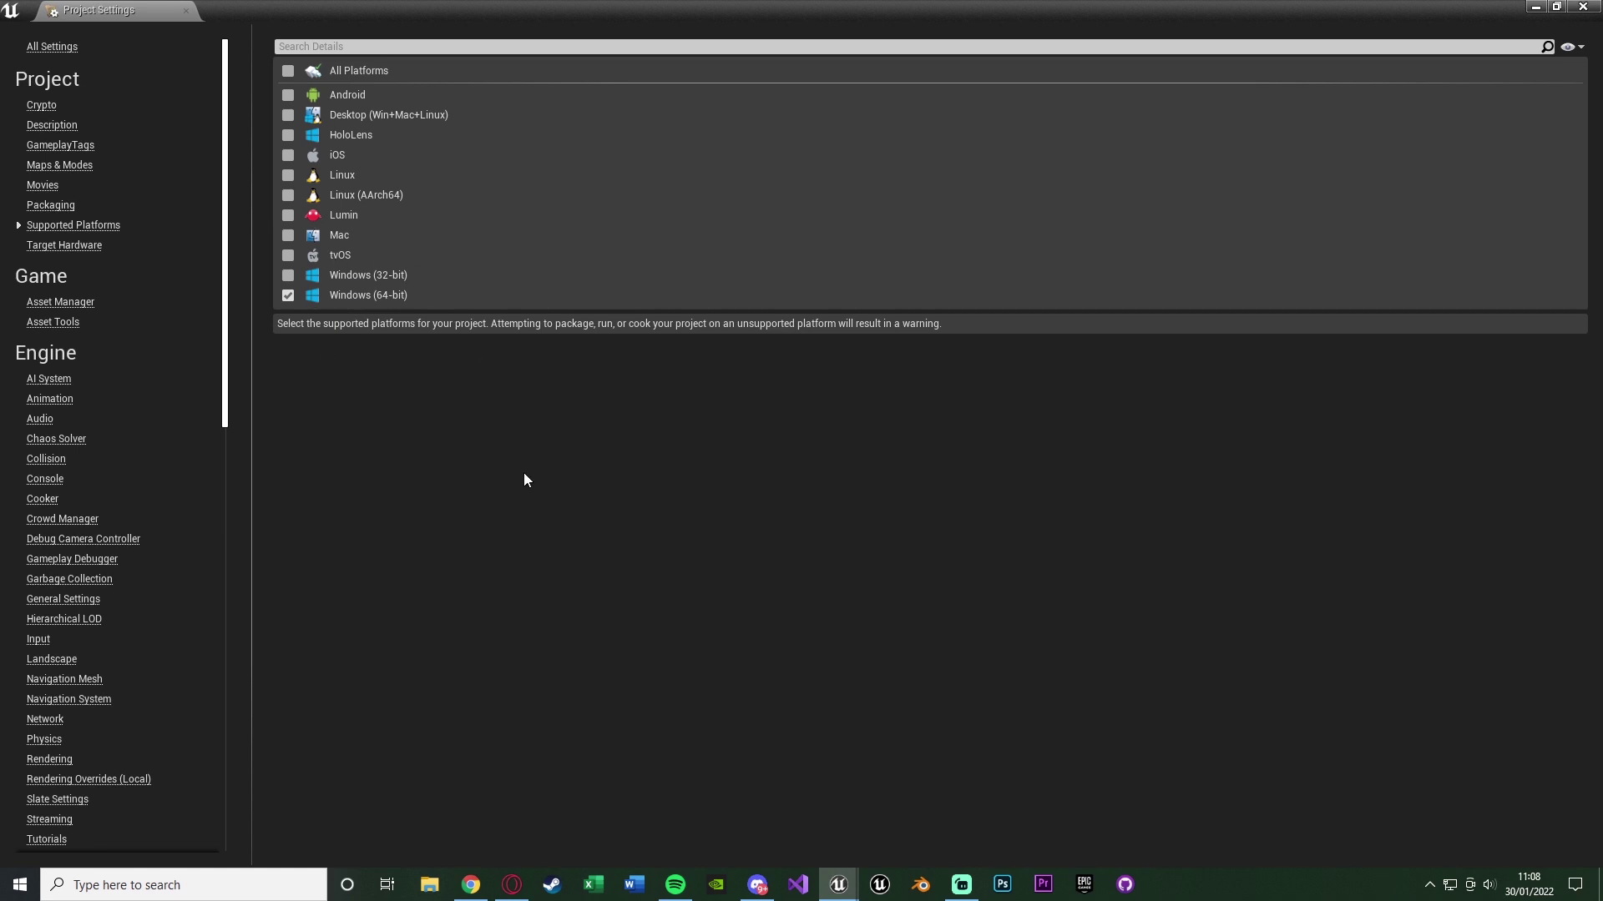
Review the project's Target Hardware options and look through the Android and iOS platform settings
left_click(65, 244)
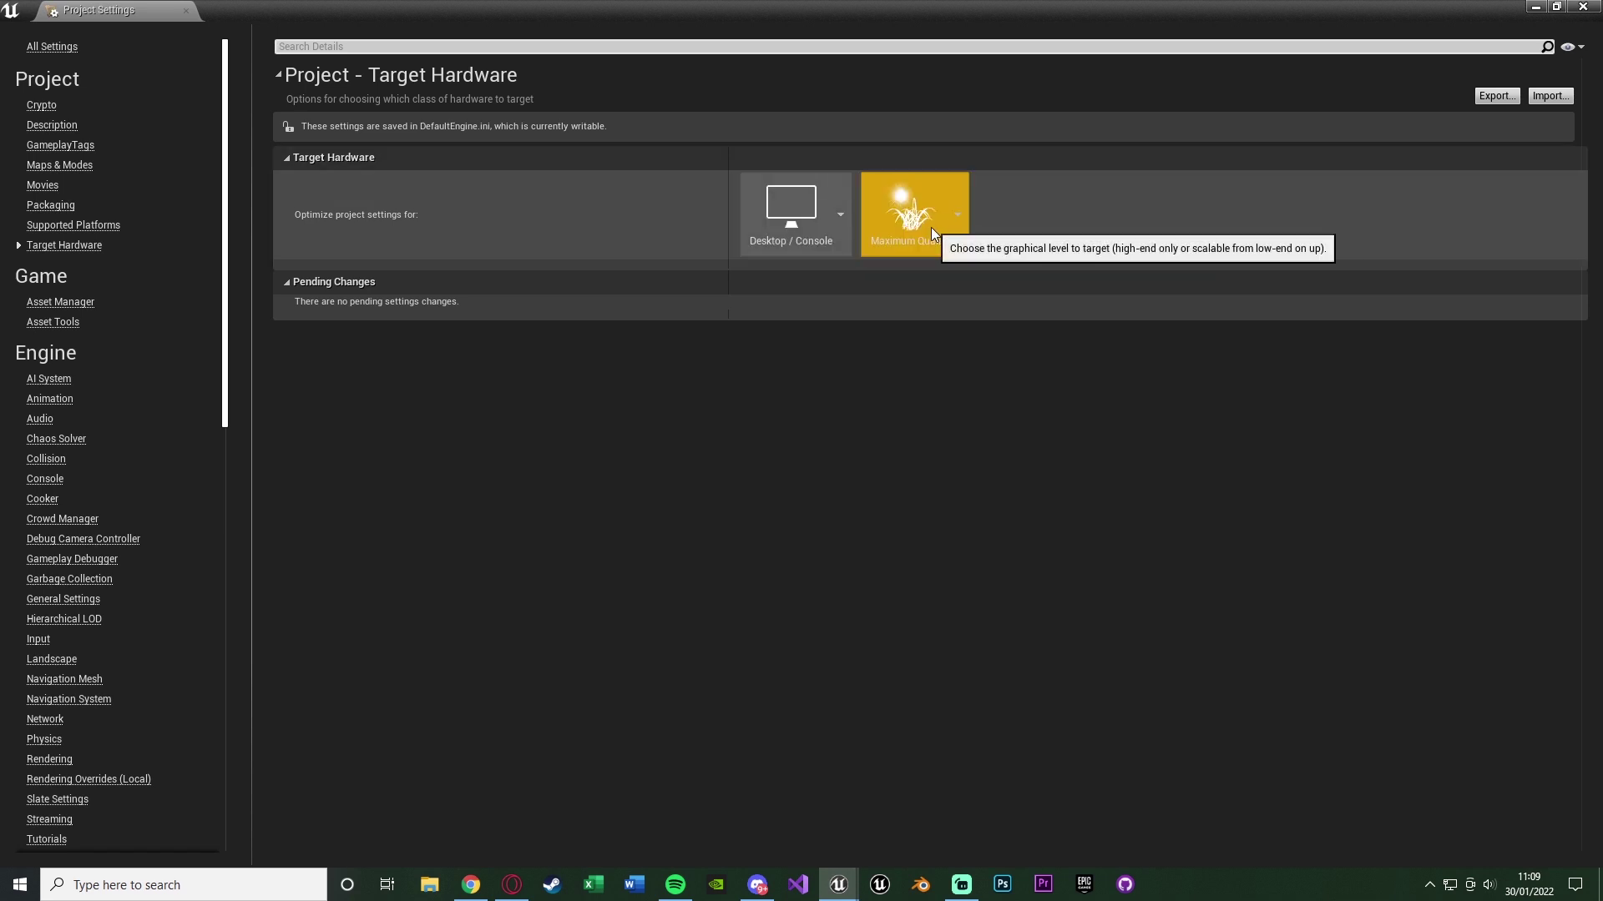
scroll(120, 293, "down", 10)
scroll(120, 292, "down", 7)
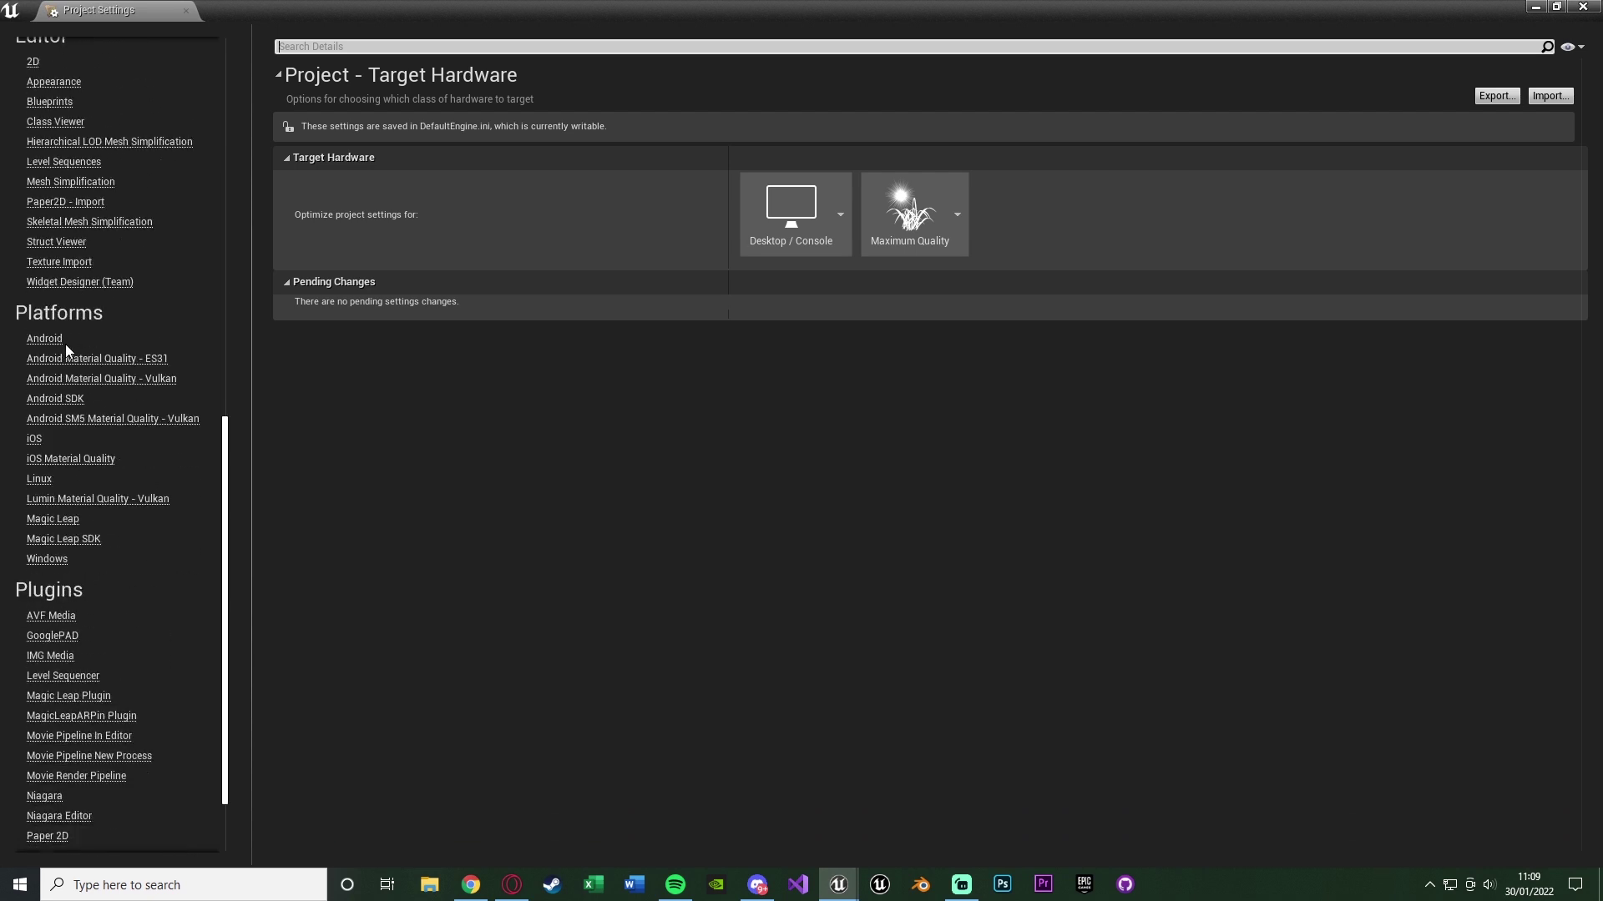
left_click(50, 339)
left_click(60, 359)
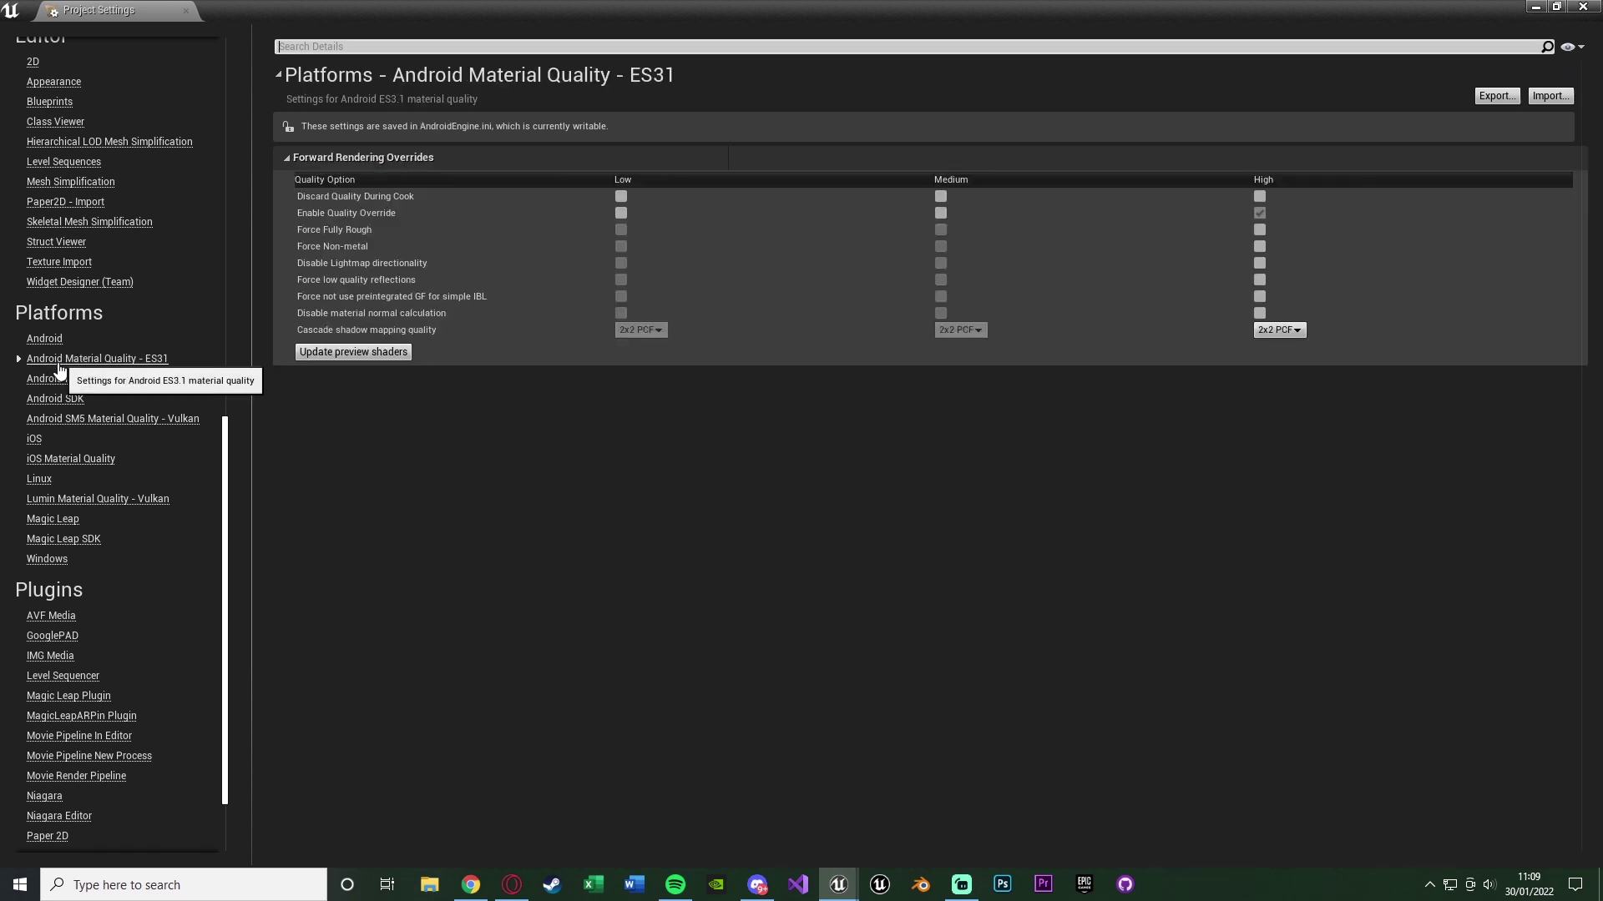
left_click(71, 383)
left_click(35, 439)
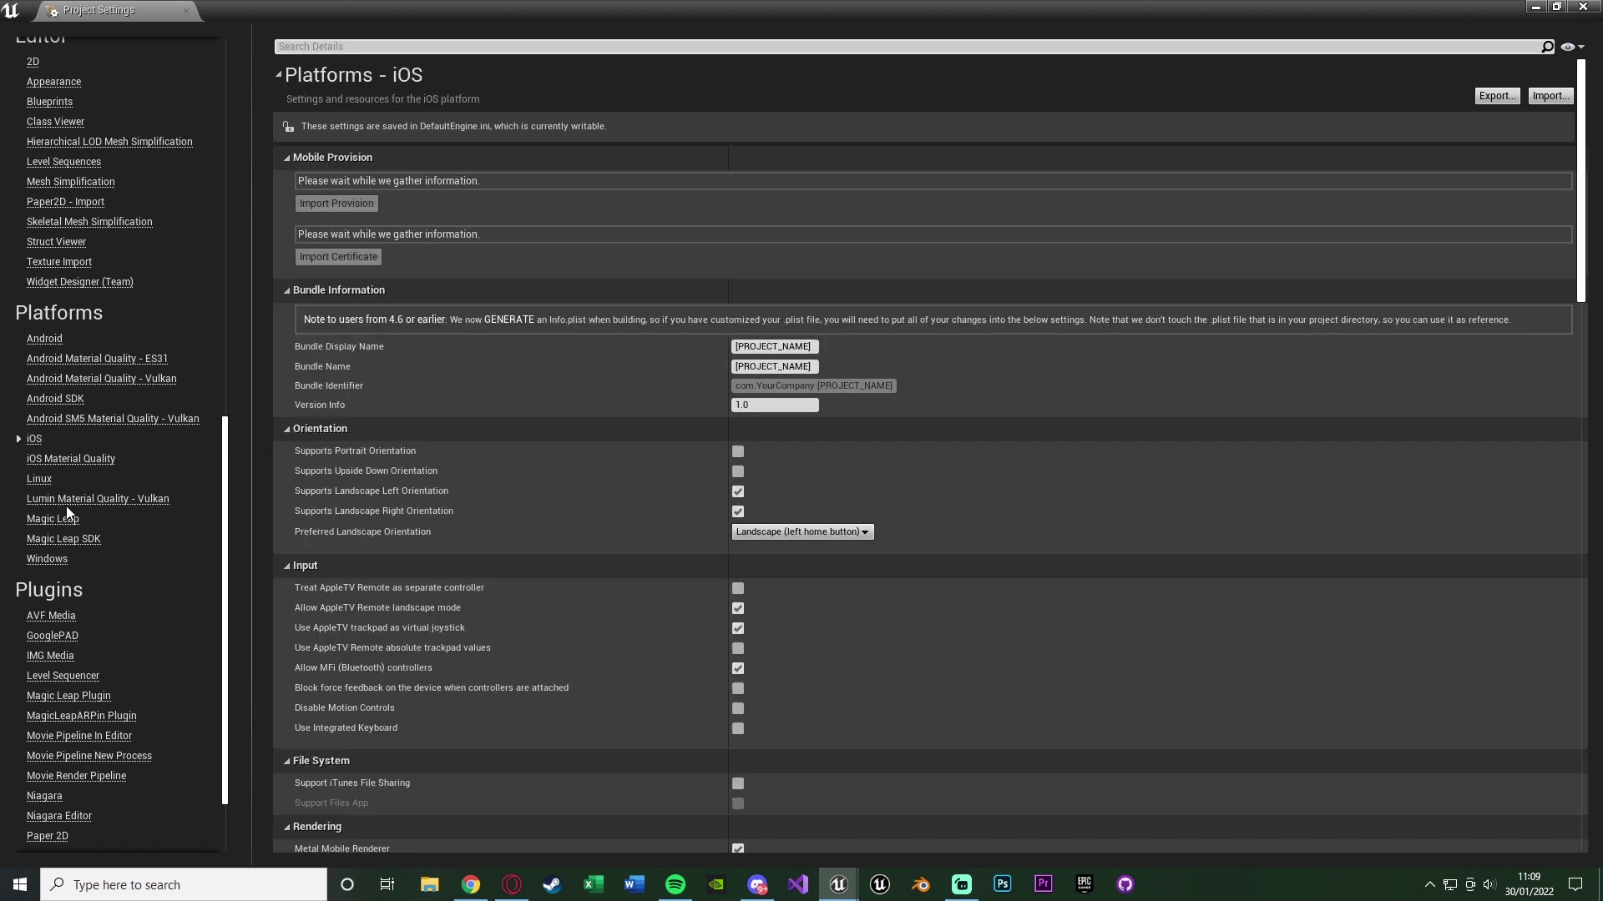
Examine the Windows platform settings, including the targeted RHIs, editor and game splash images, game icon and audio options
left_click(46, 560)
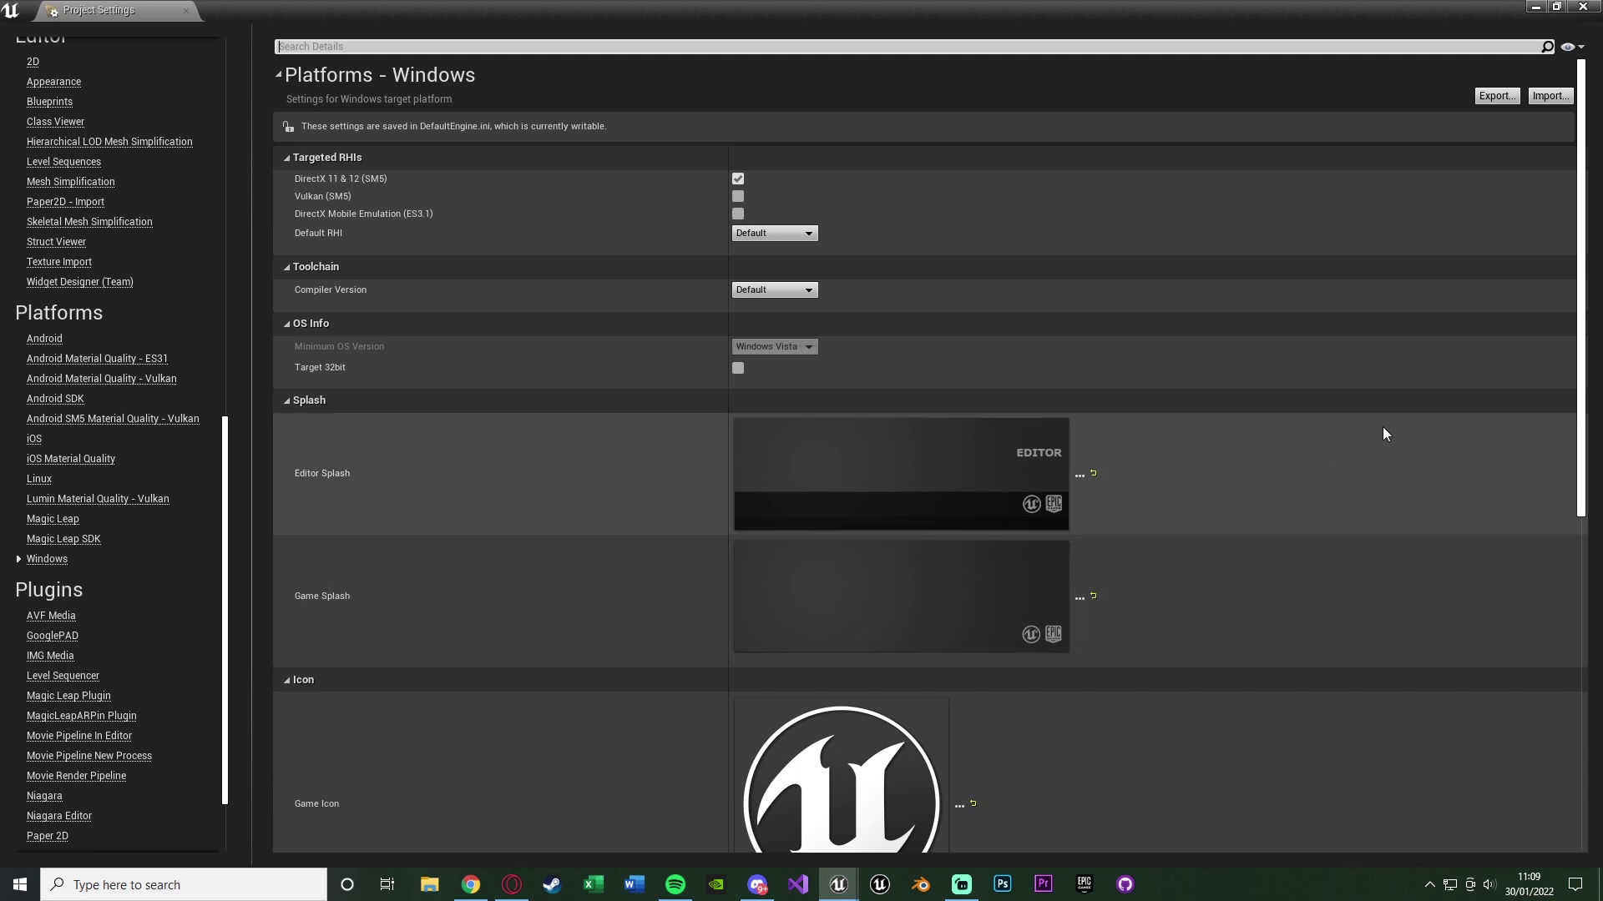
scroll(723, 436, "down", 4)
scroll(760, 555, "down", 4)
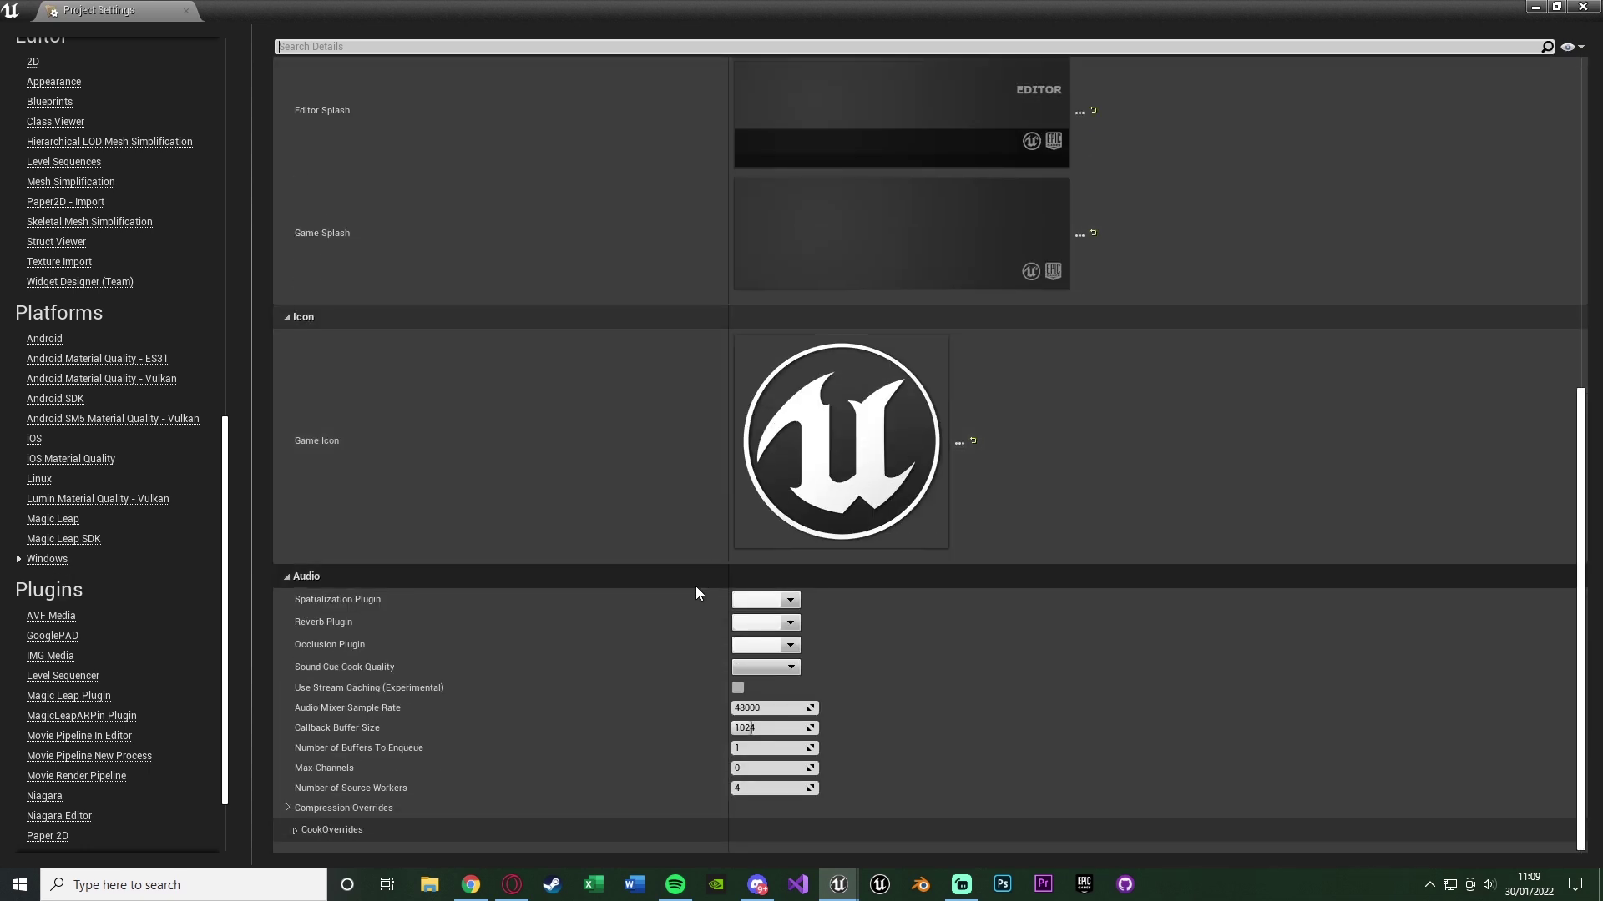
scroll(718, 615, "up", 4)
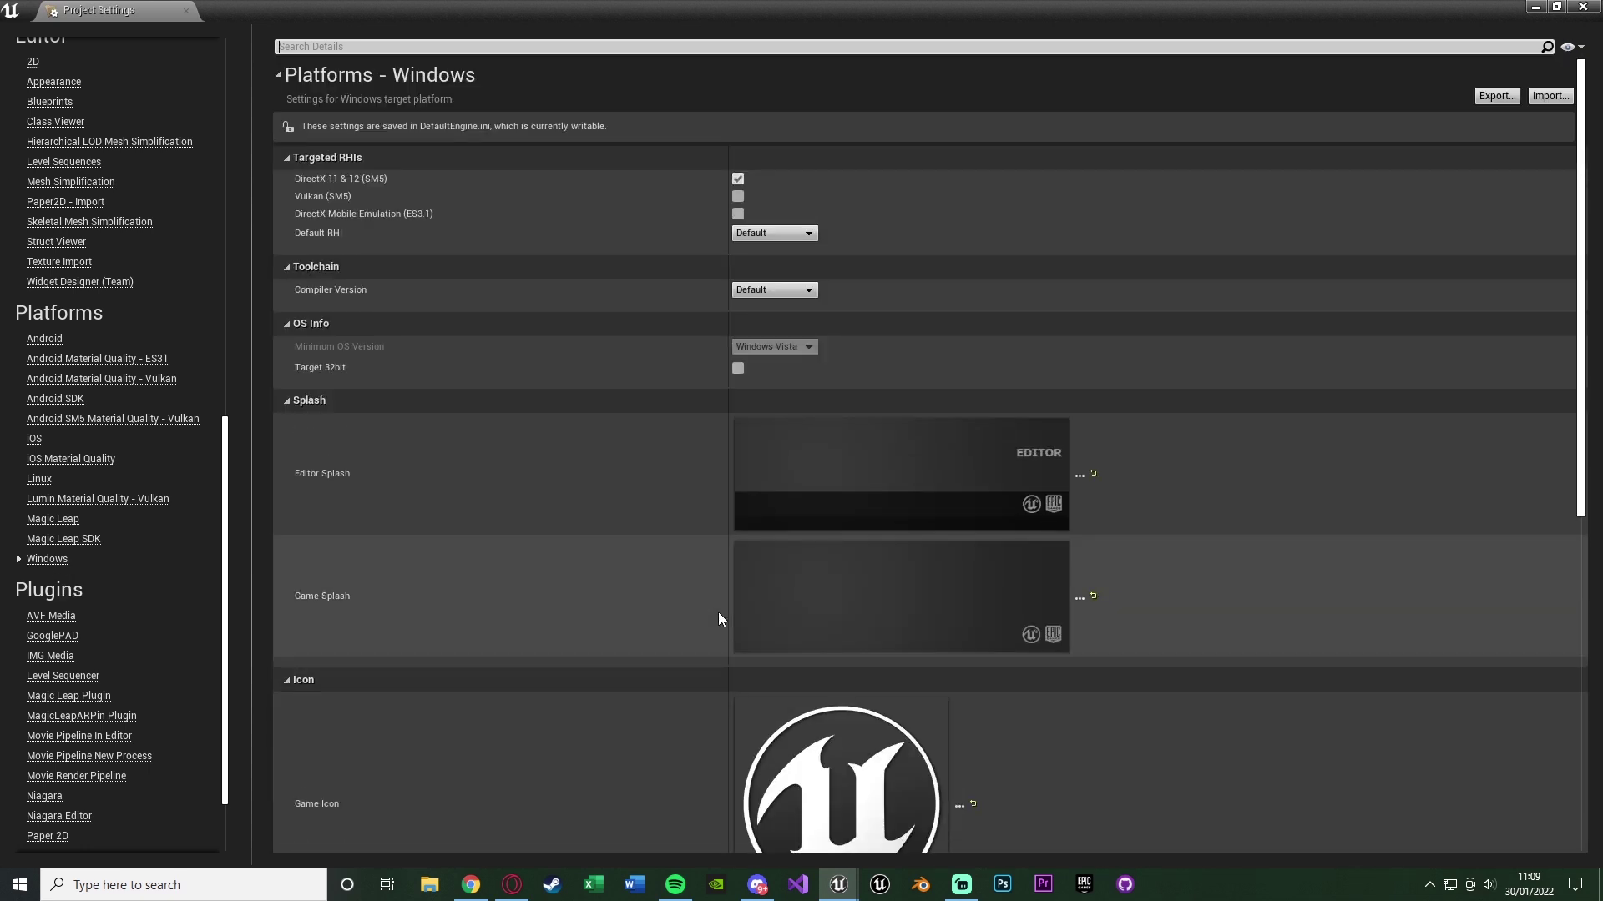
scroll(718, 618, "down", 2)
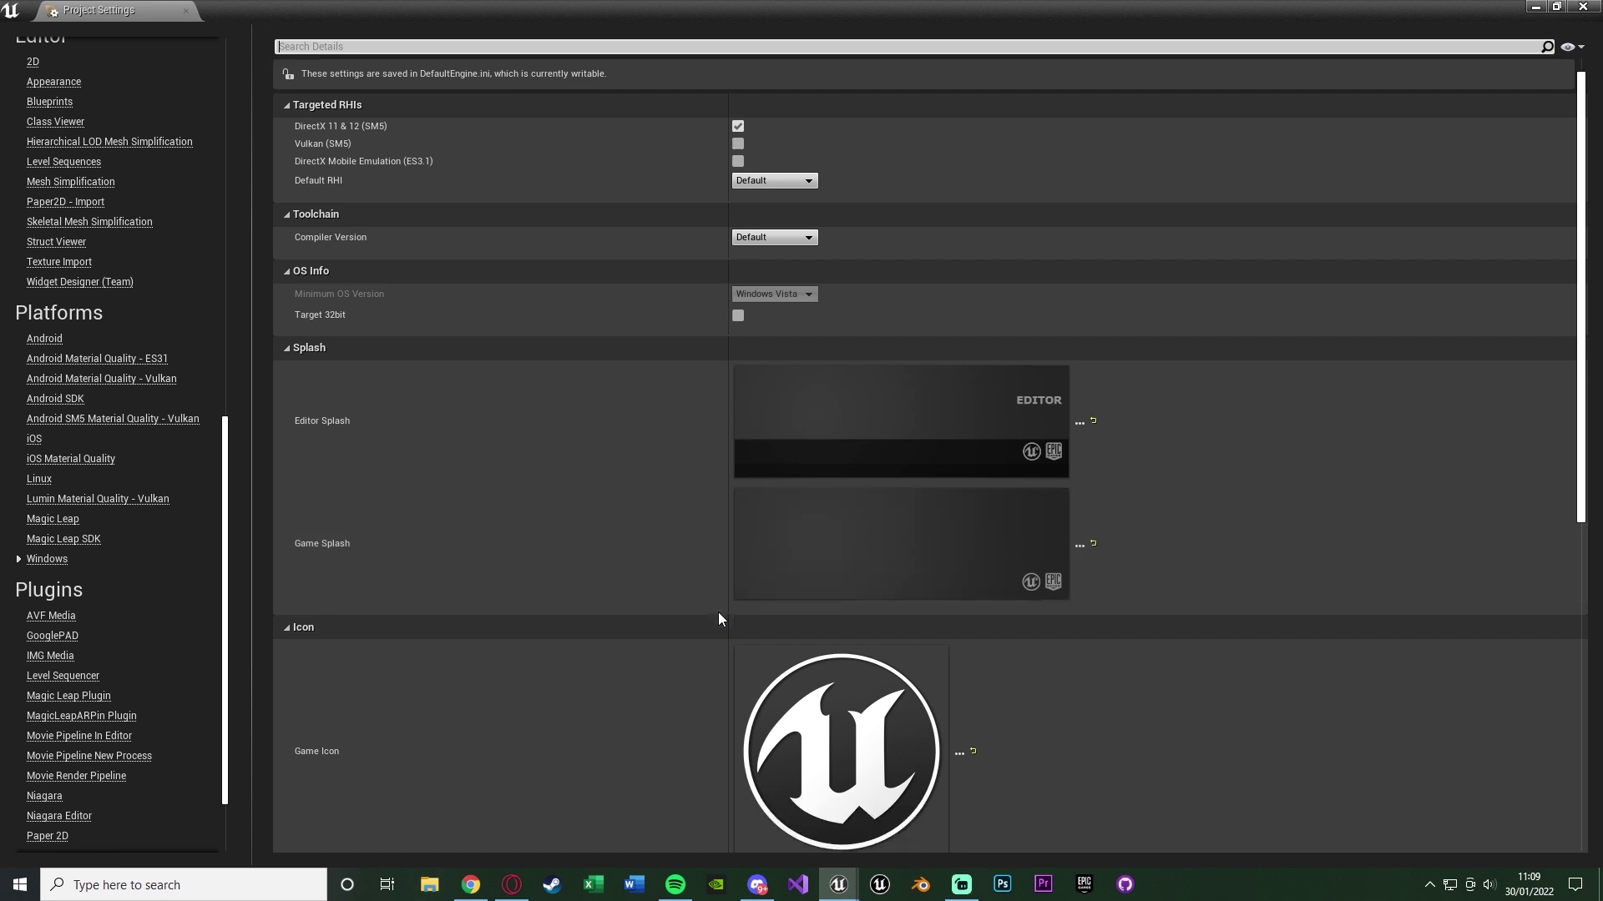
scroll(501, 513, "down", 1)
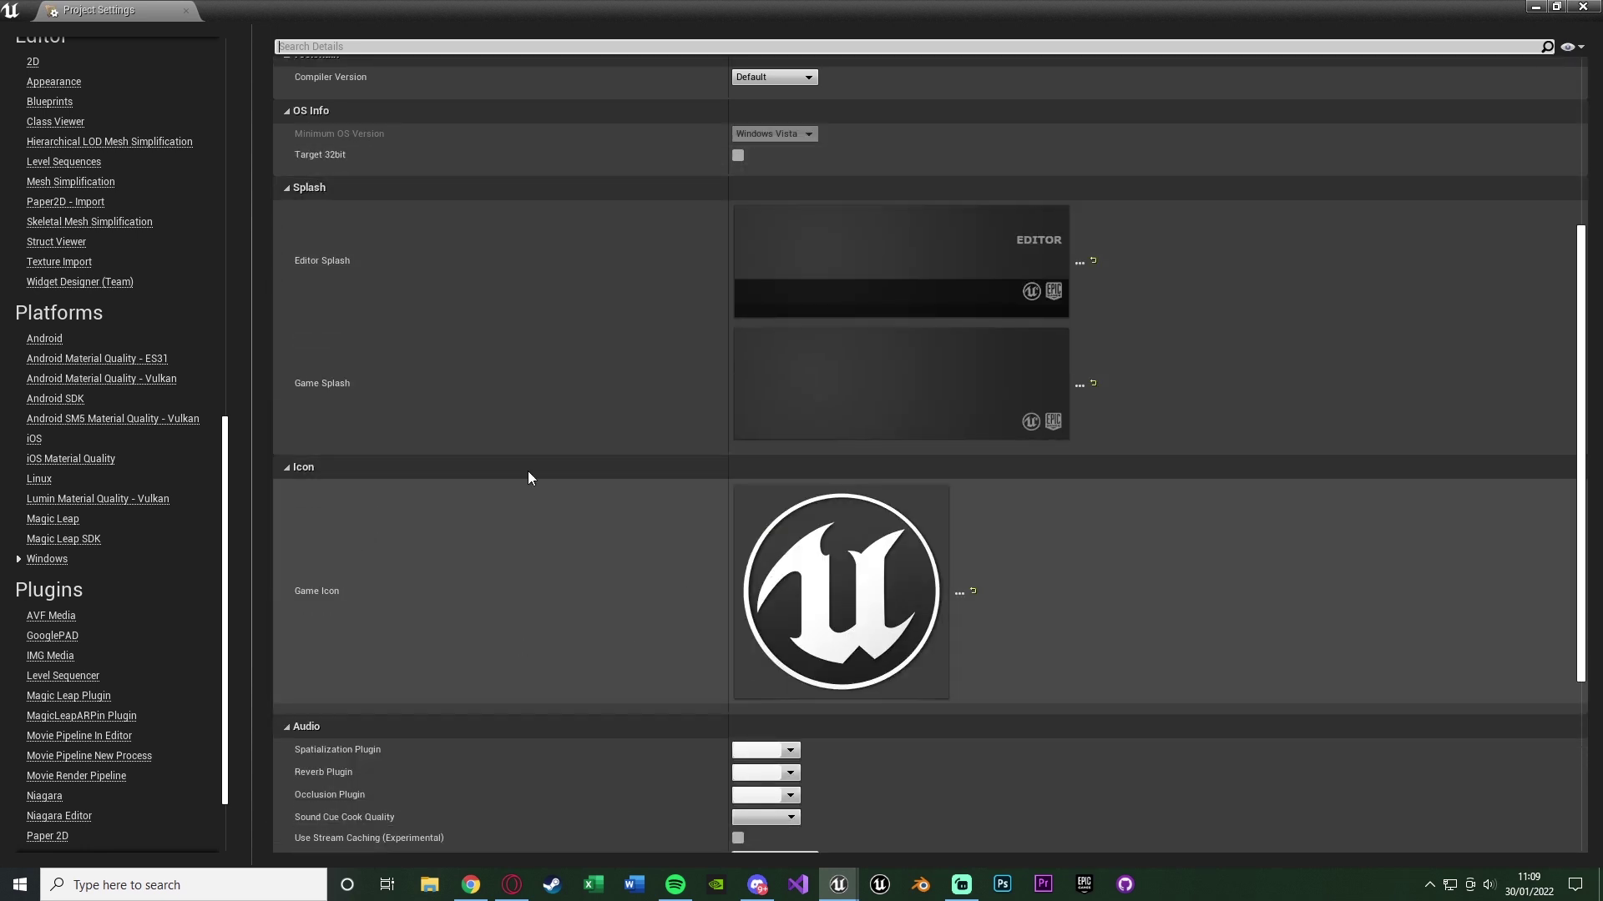
scroll(596, 594, "up", 1)
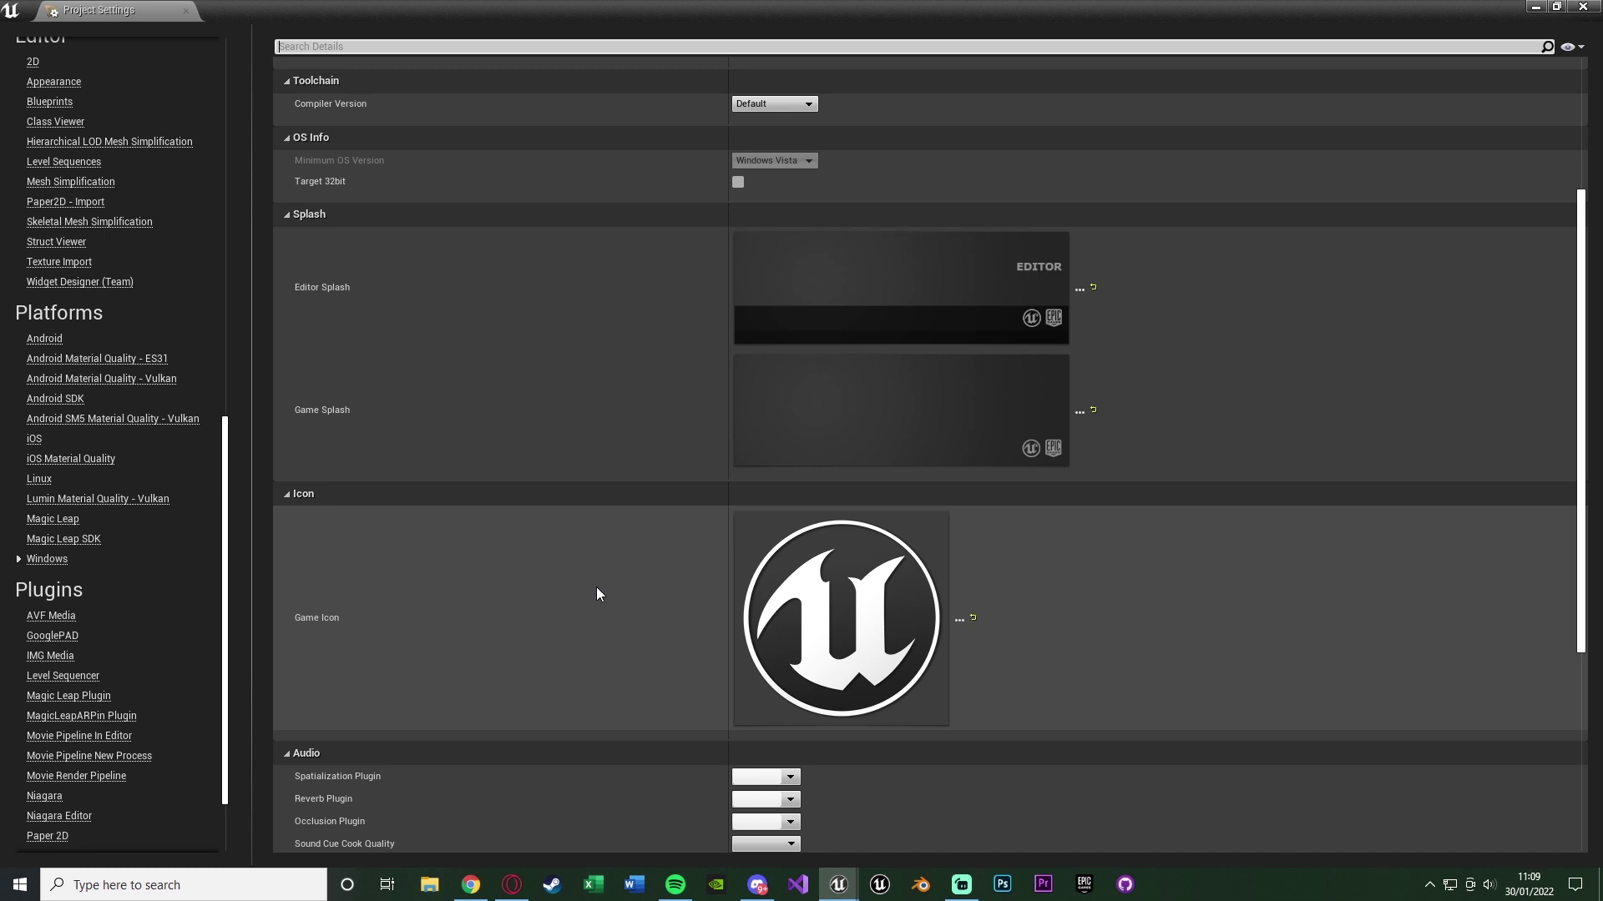
mouse_move(911, 316)
mouse_move(890, 513)
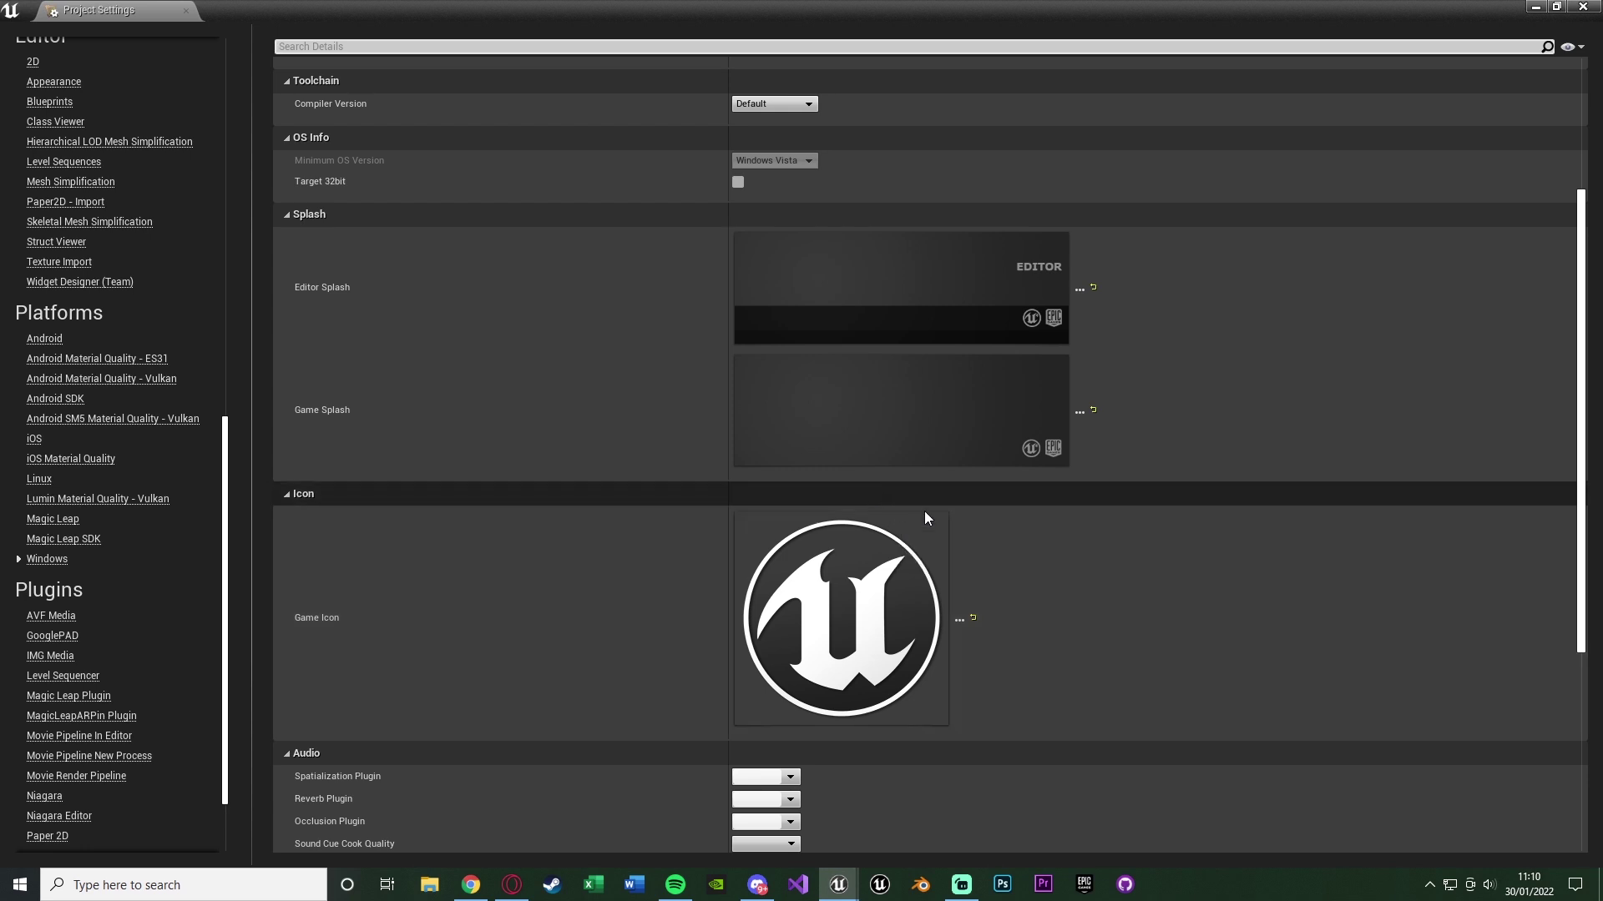
Close the project settings and save everything in the project
scroll(206, 531, "up", 3)
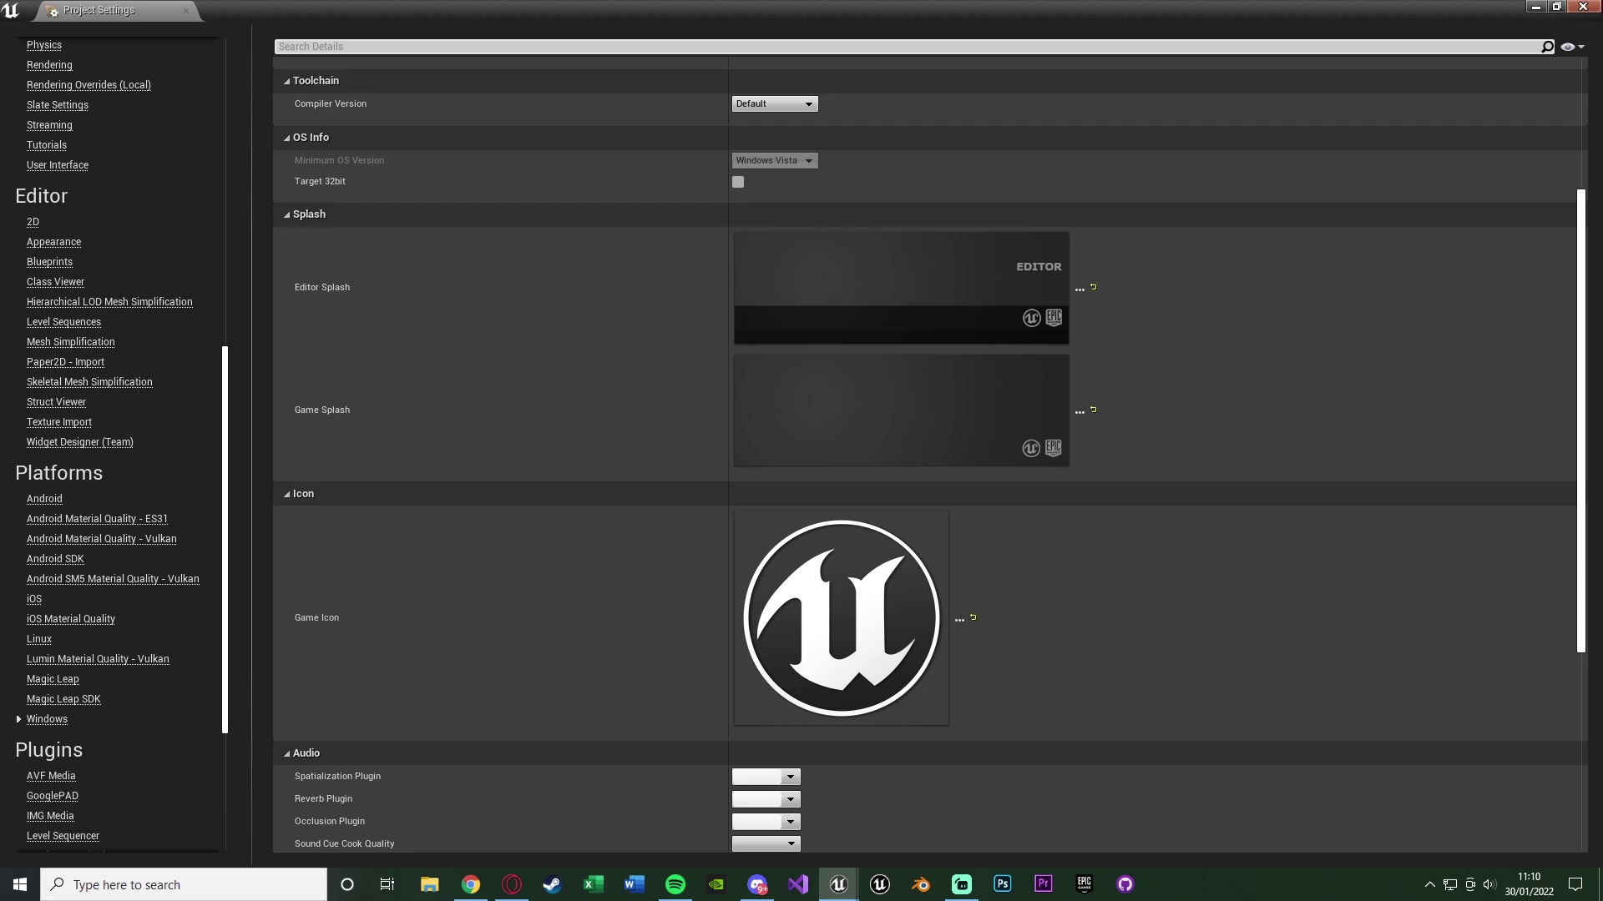
scroll(94, 467, "up", 13)
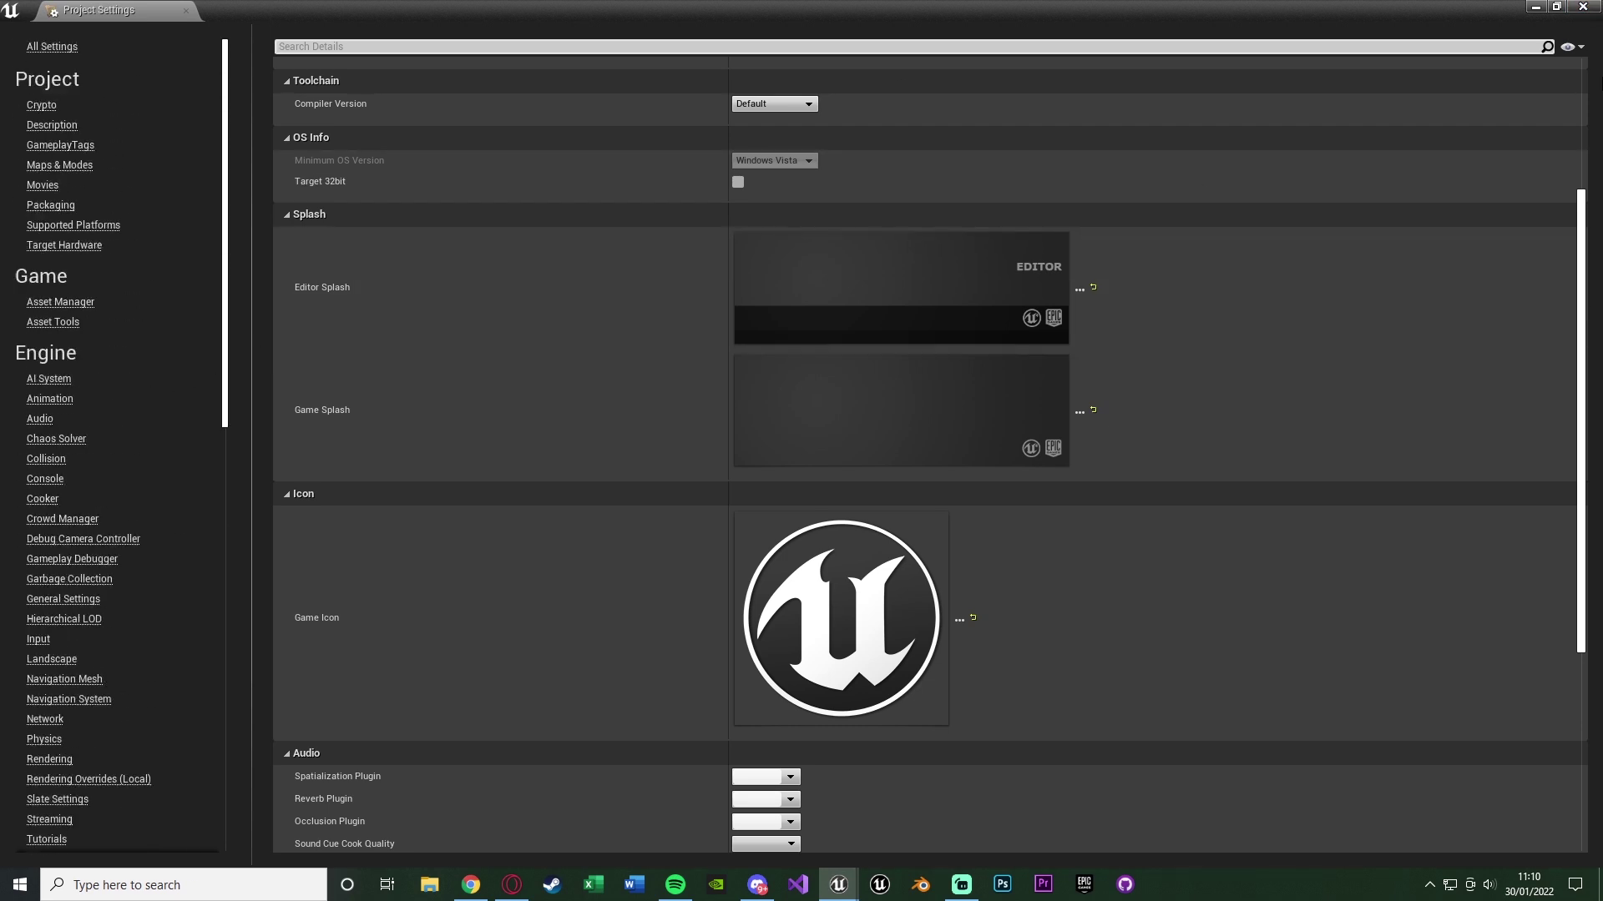
left_click(1583, 7)
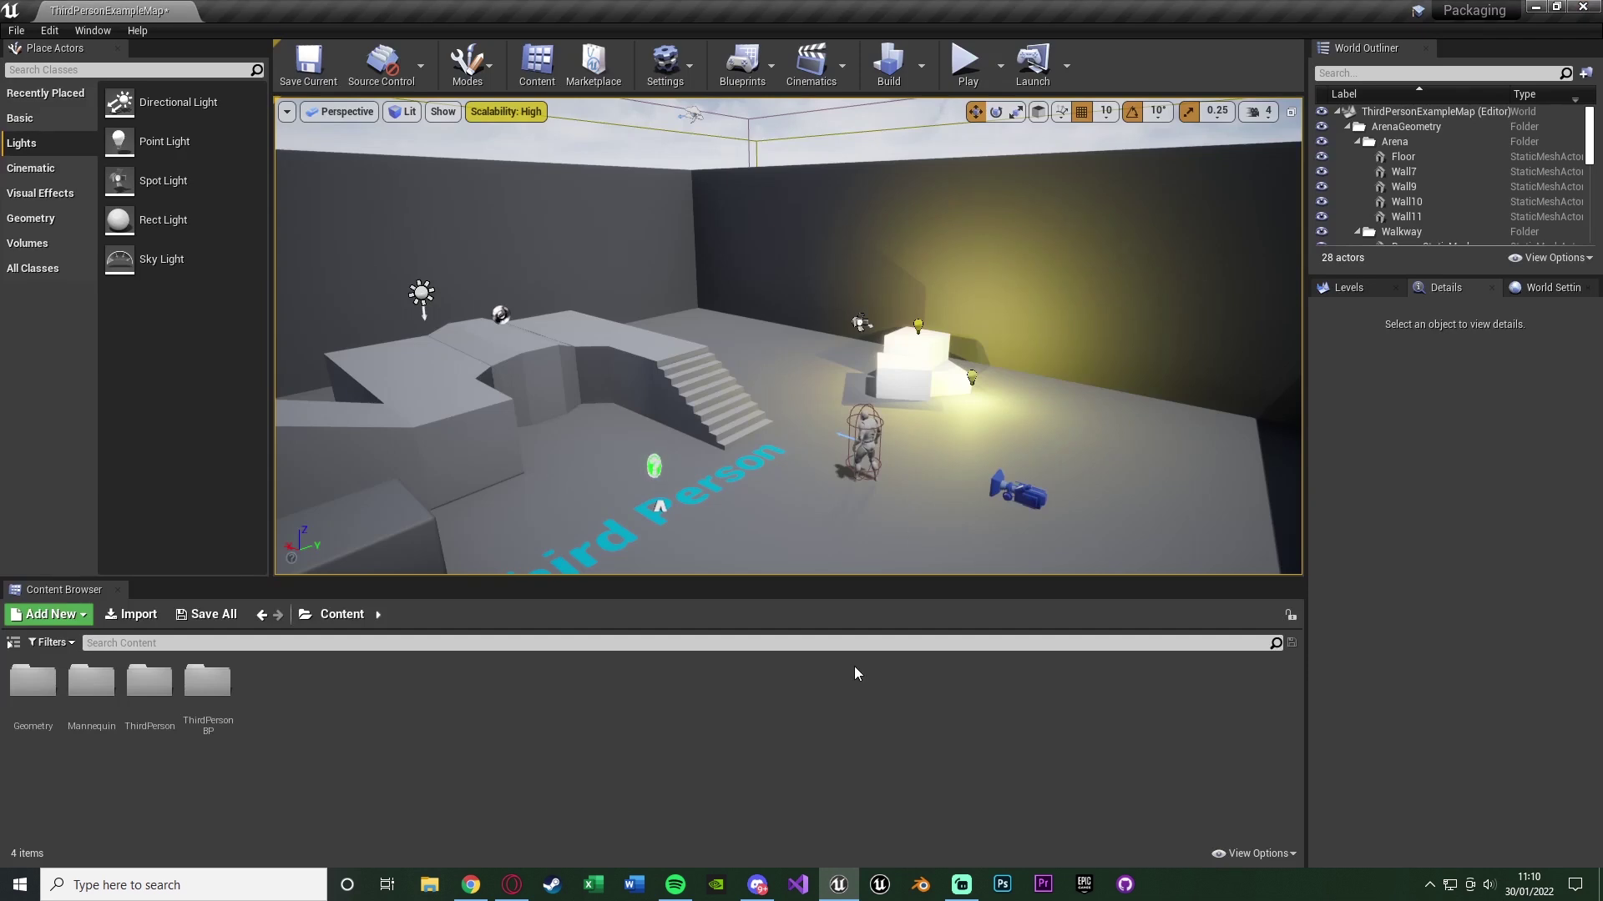
left_click(16, 30)
left_click(54, 172)
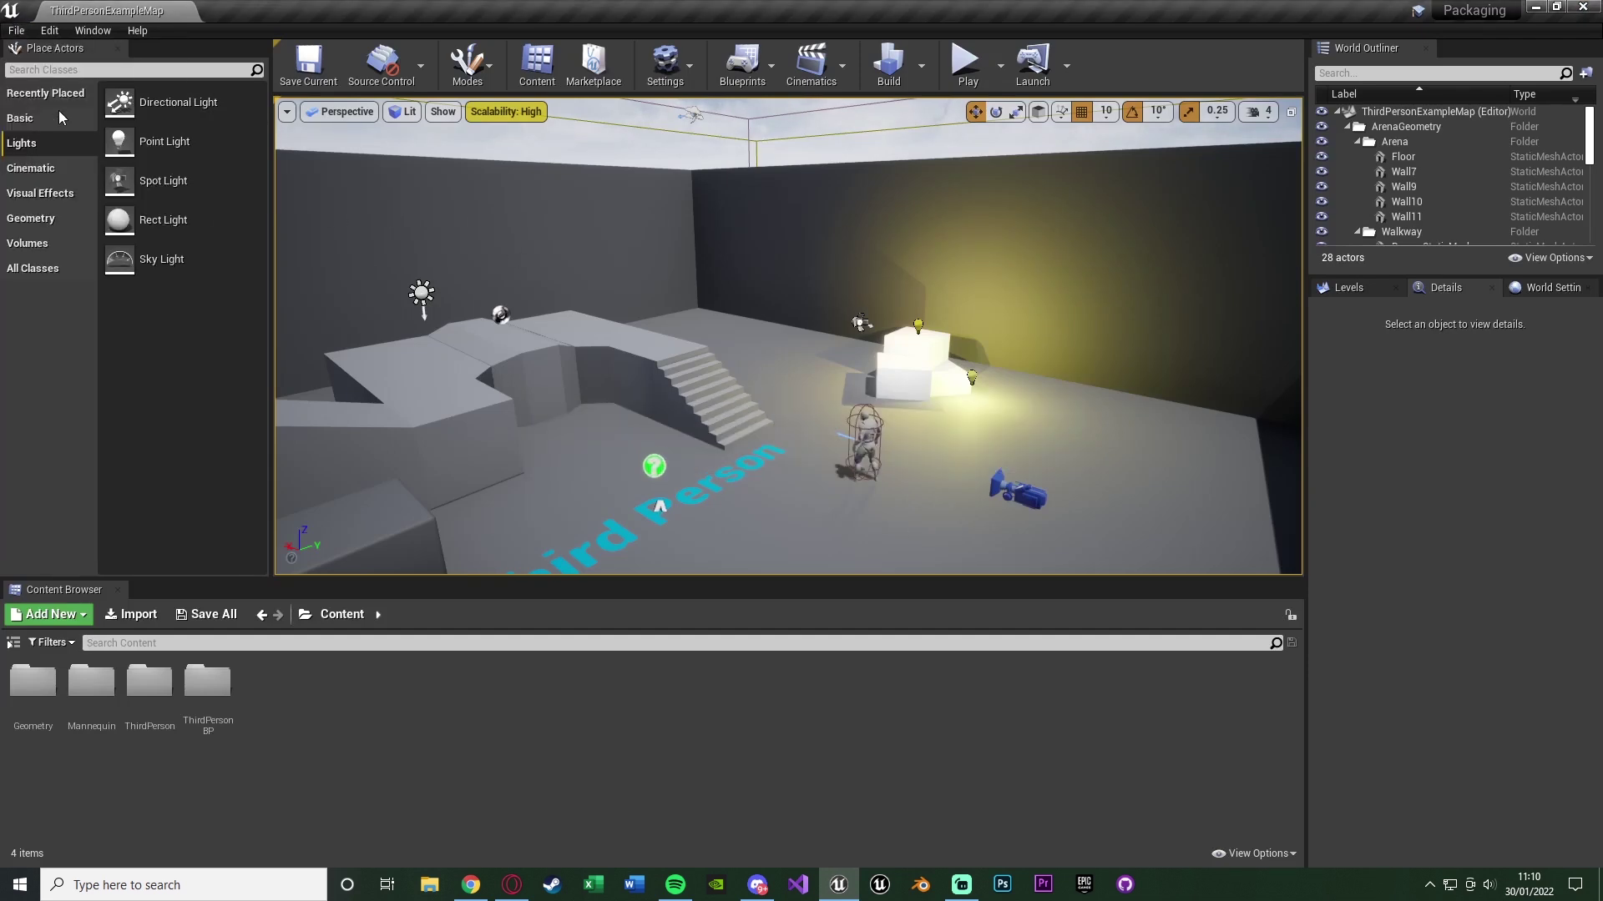
Package the project for Windows (64-bit) into the Packaging project folder
left_click(15, 30)
mouse_move(58, 305)
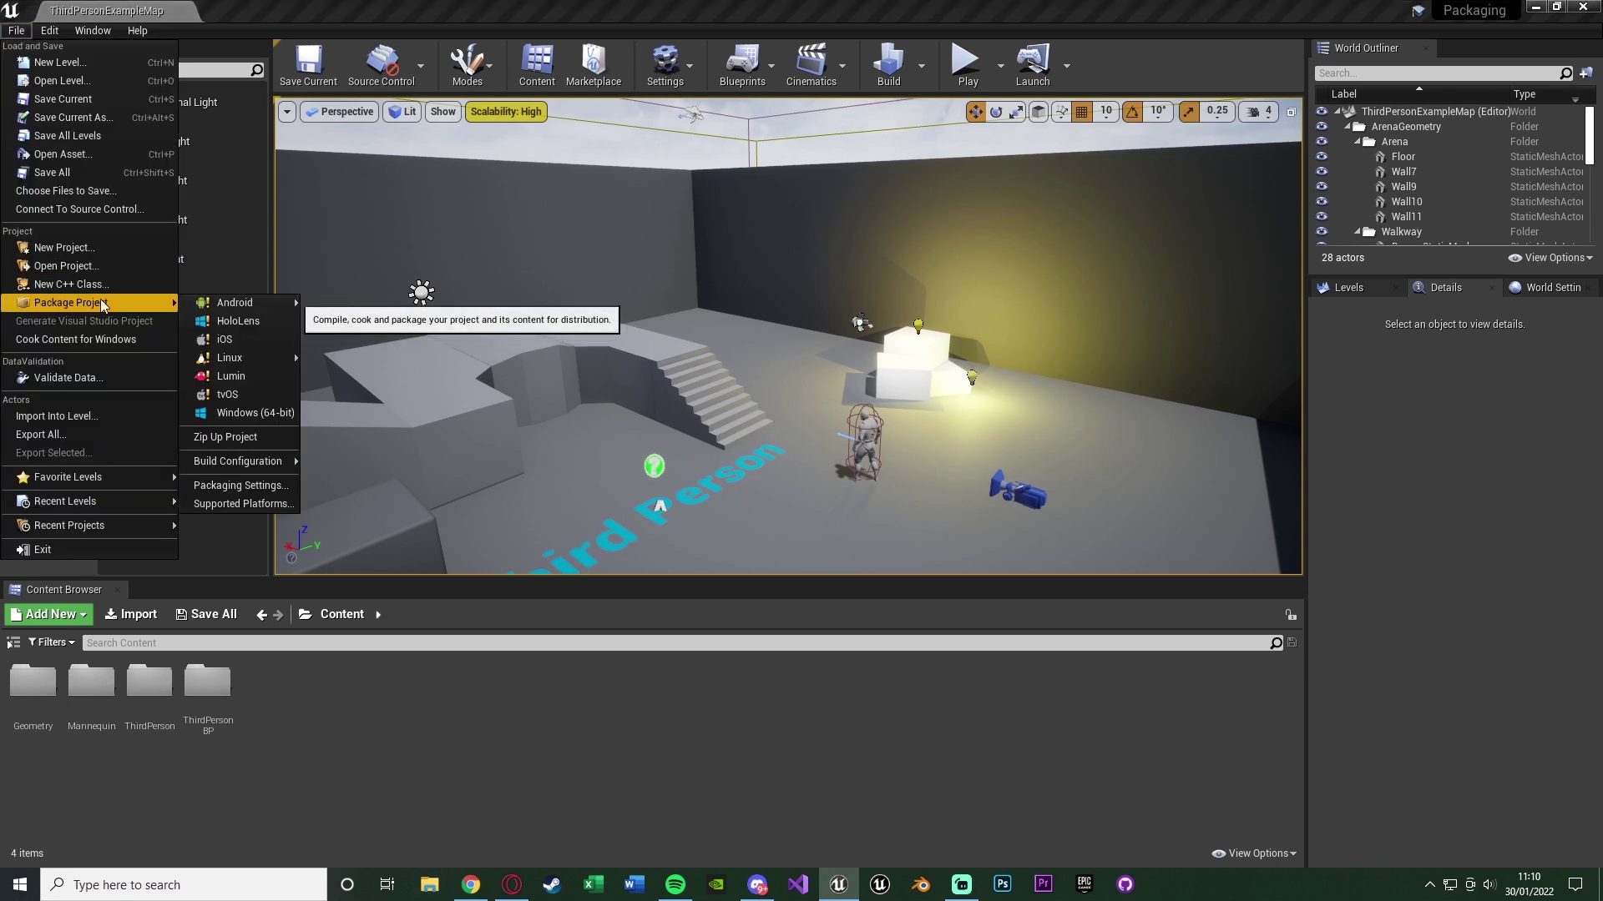
mouse_move(229, 305)
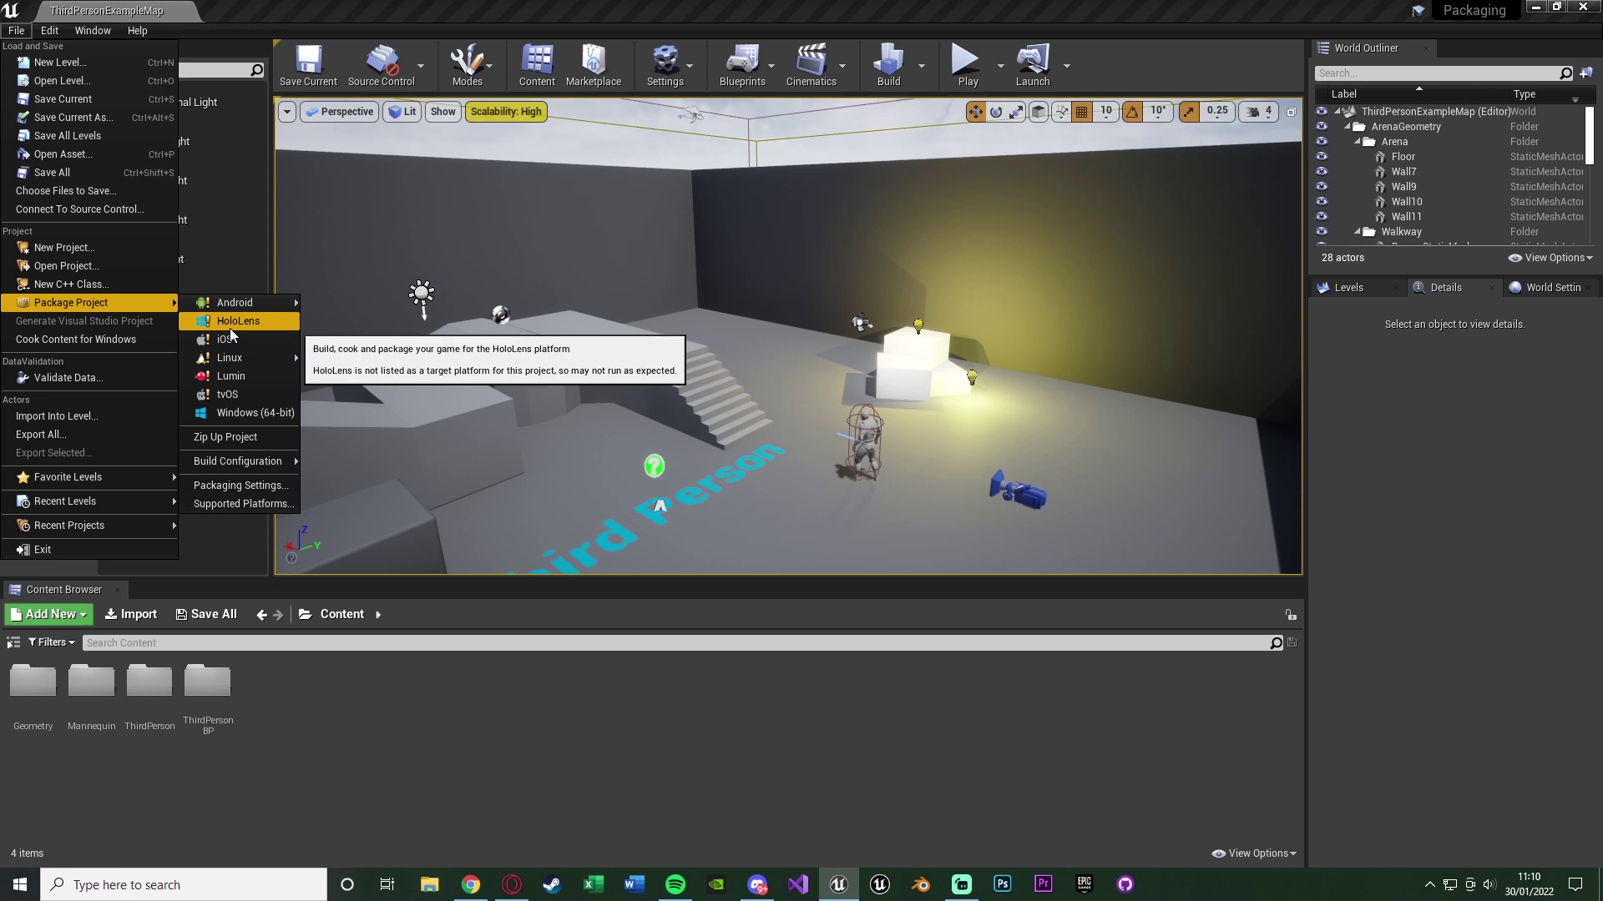
left_click(250, 411)
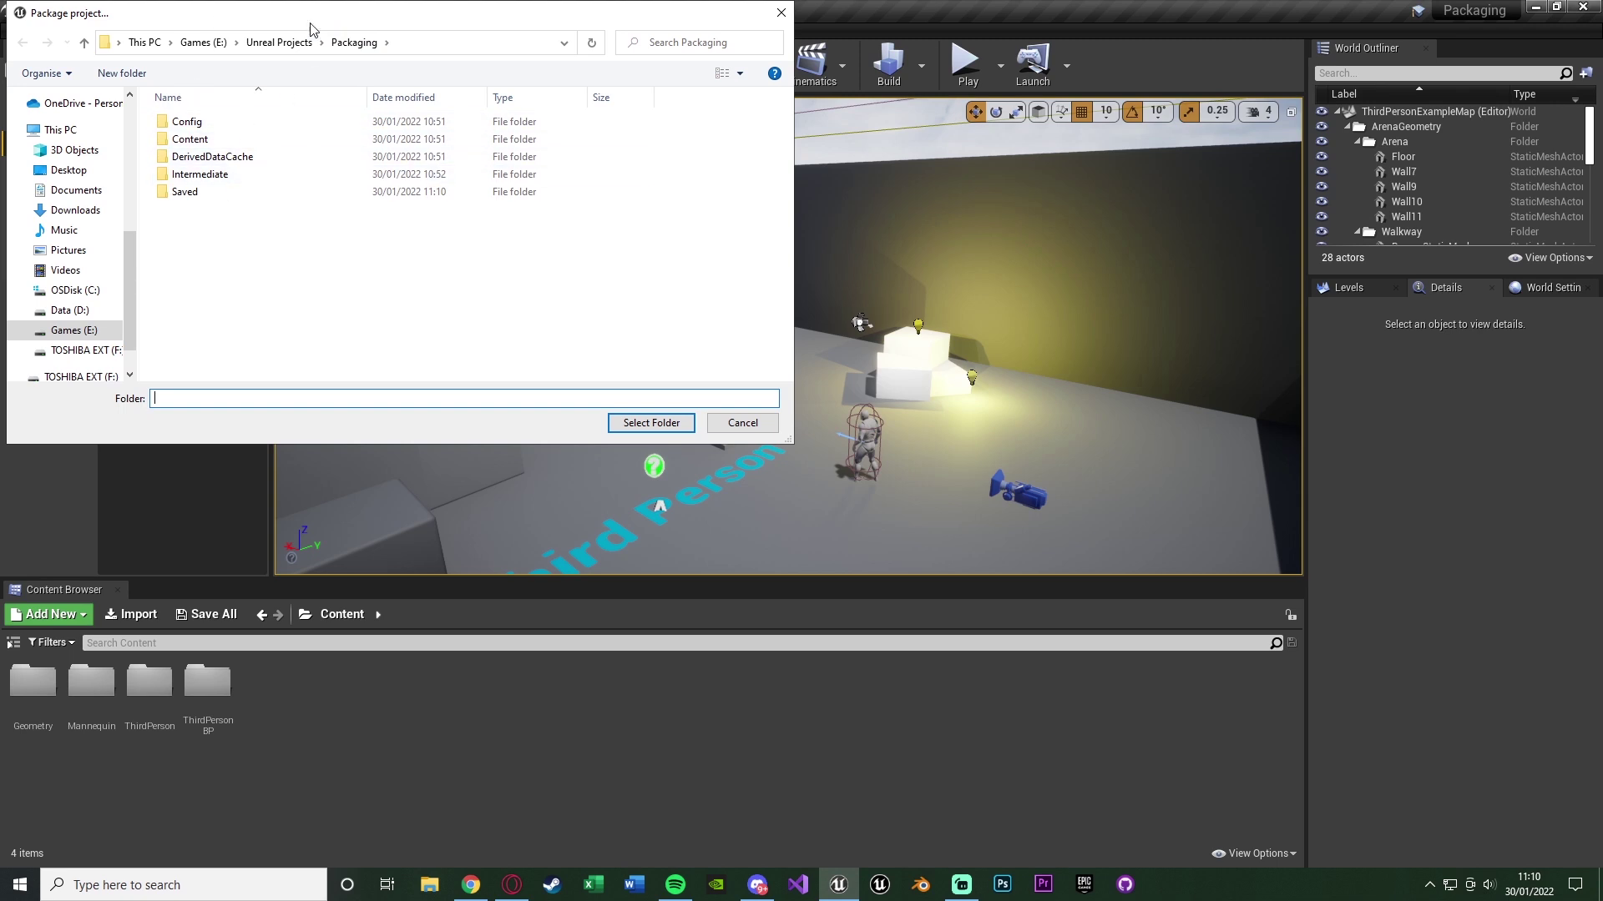
left_click(662, 424)
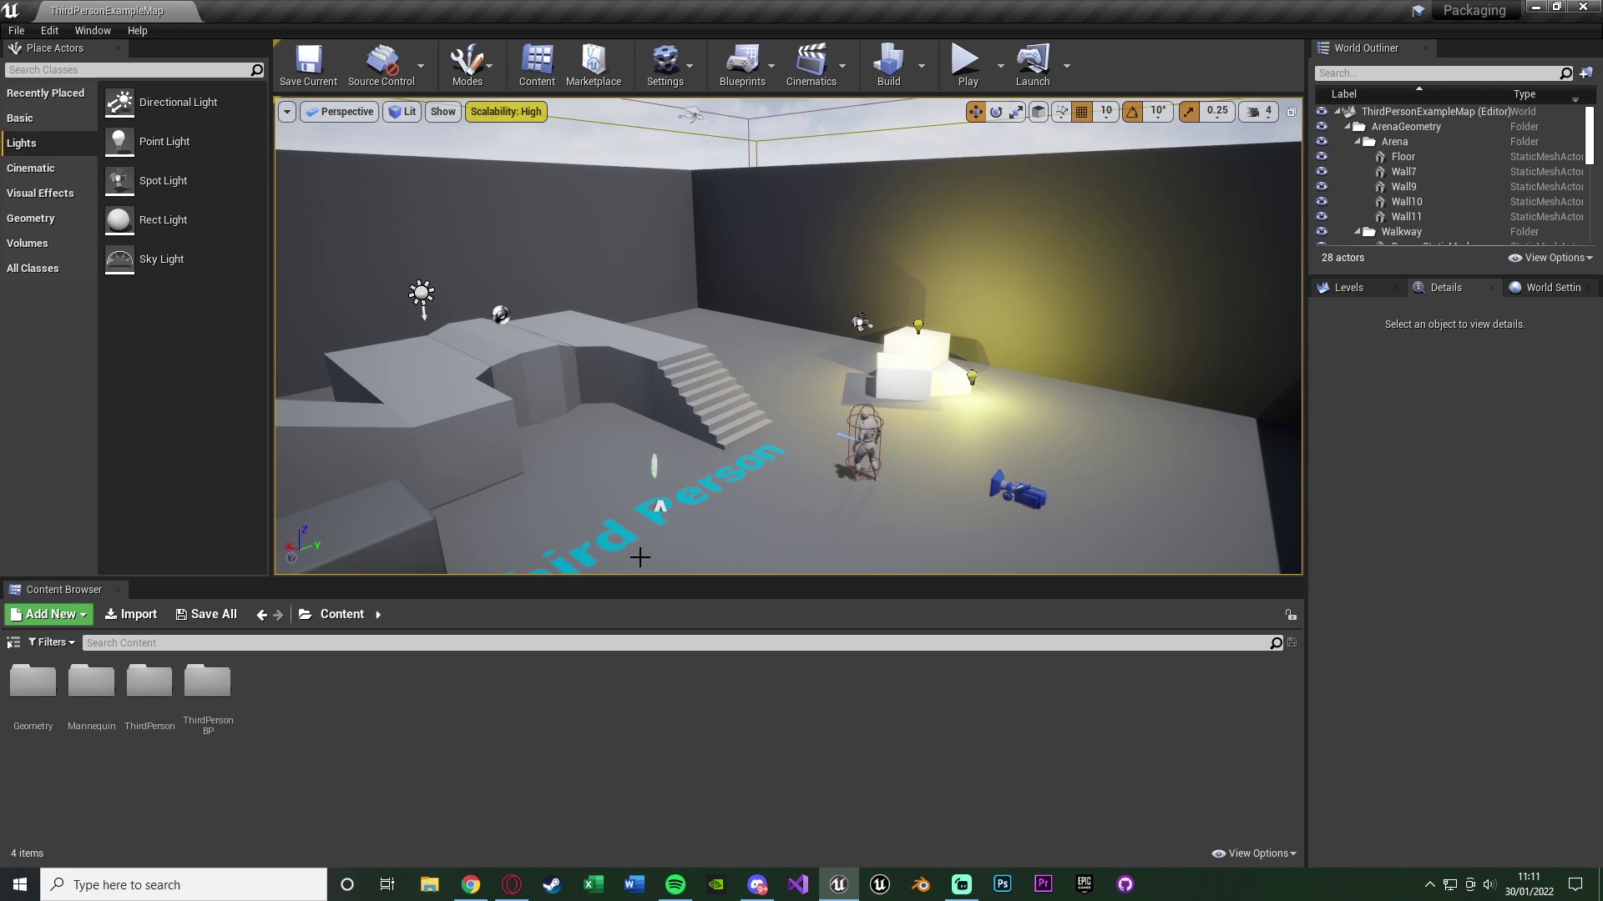
Switch to File Explorer, open the WindowsNoEditor folder and launch Packaging.exe
left_click(435, 885)
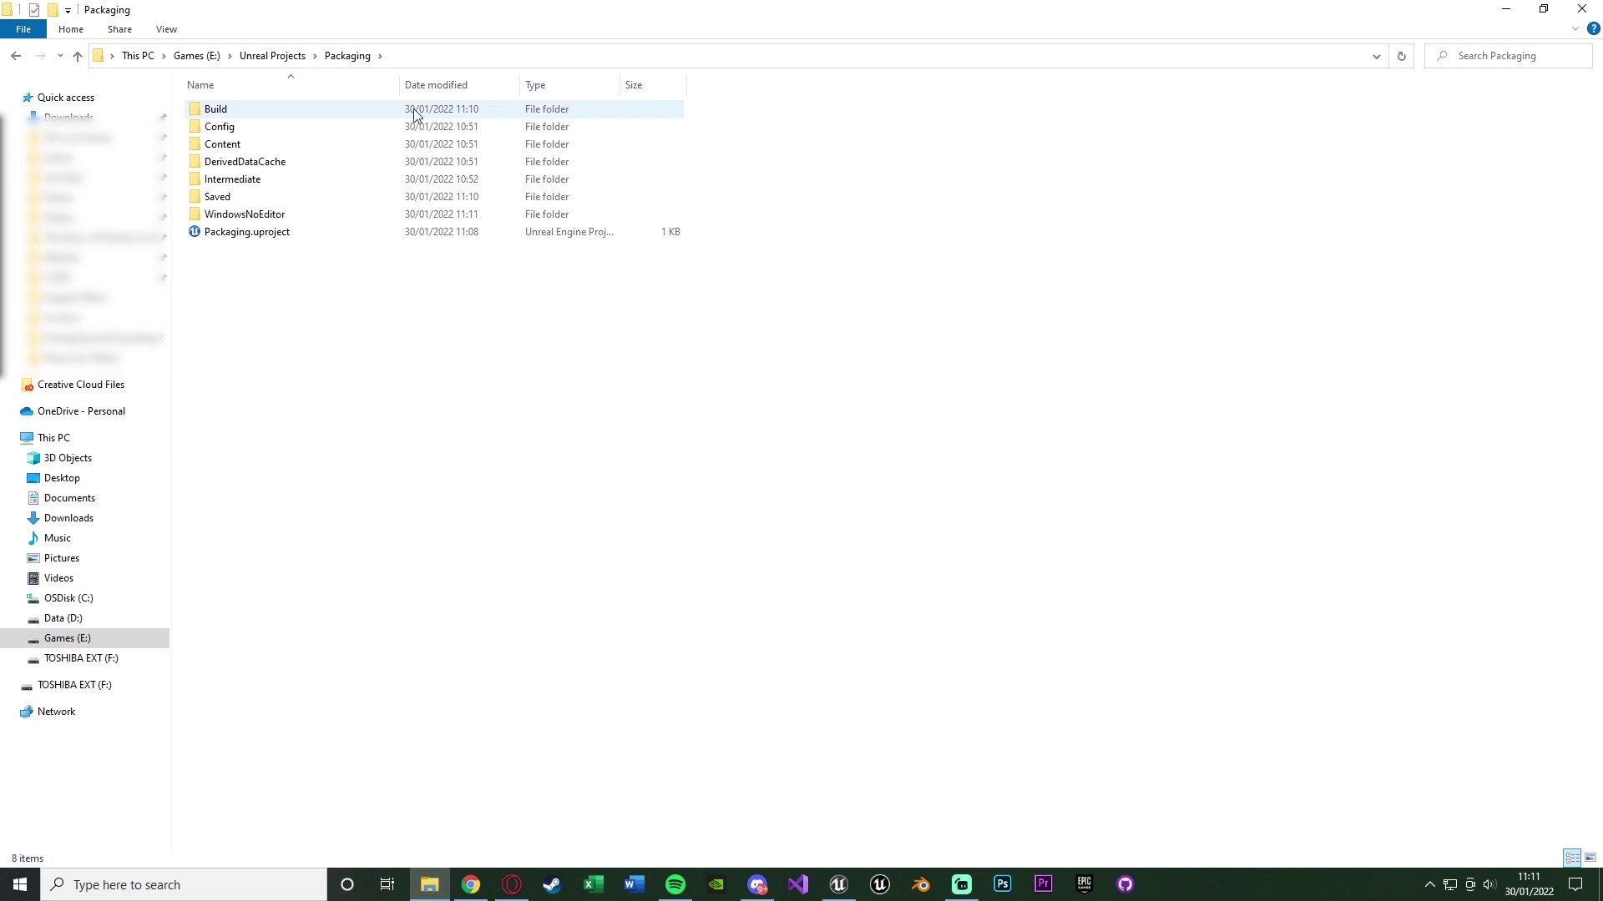
double_click(258, 219)
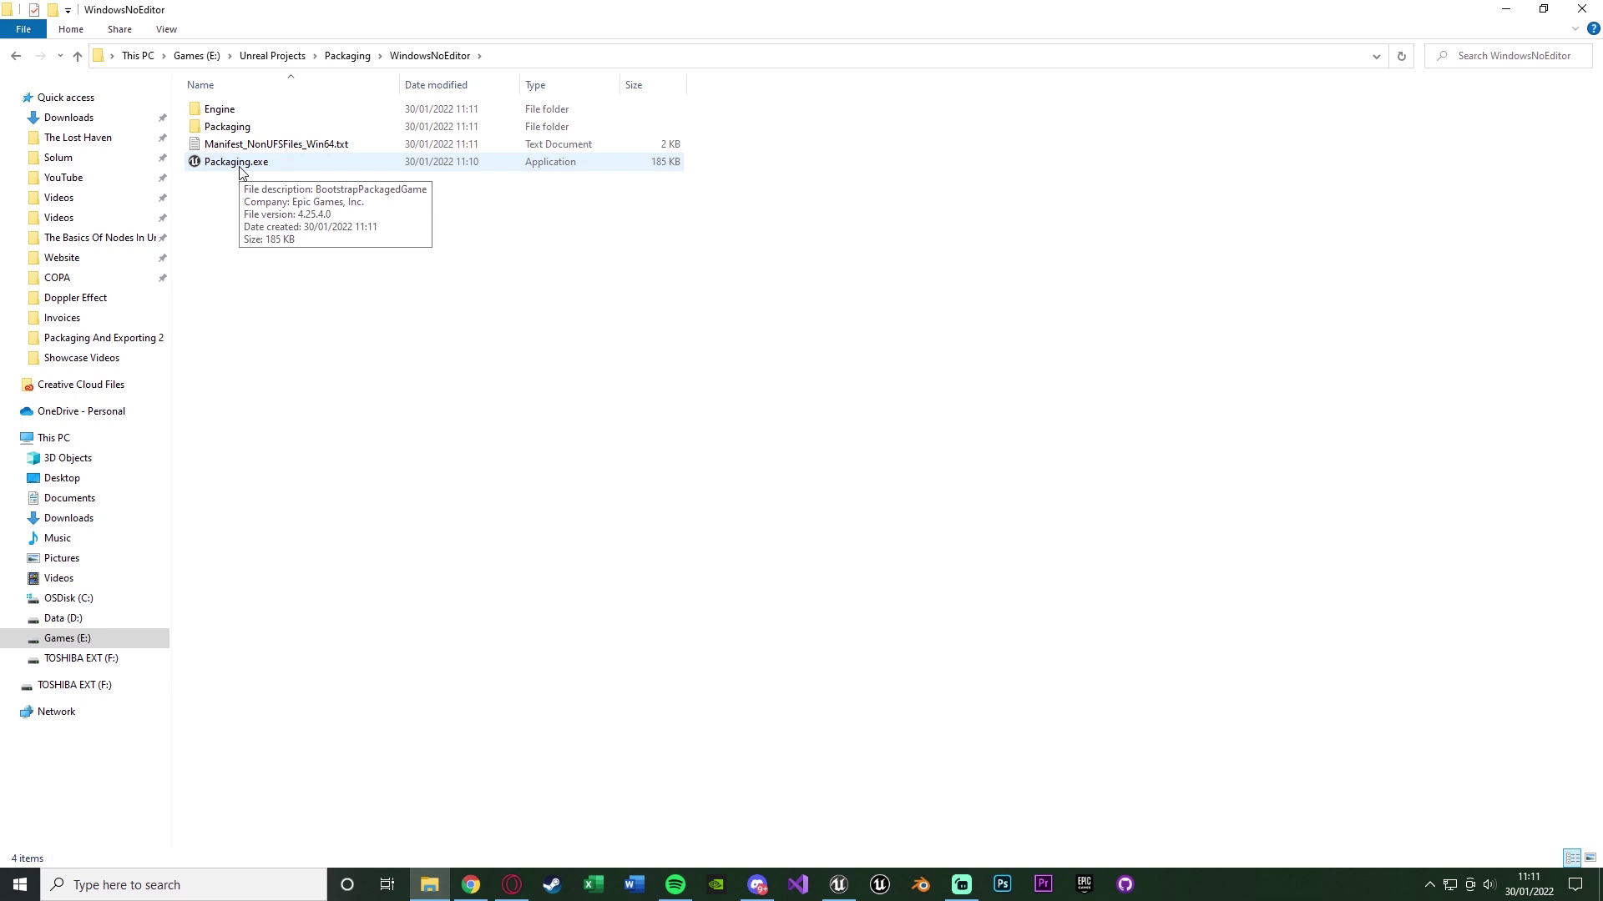
double_click(374, 173)
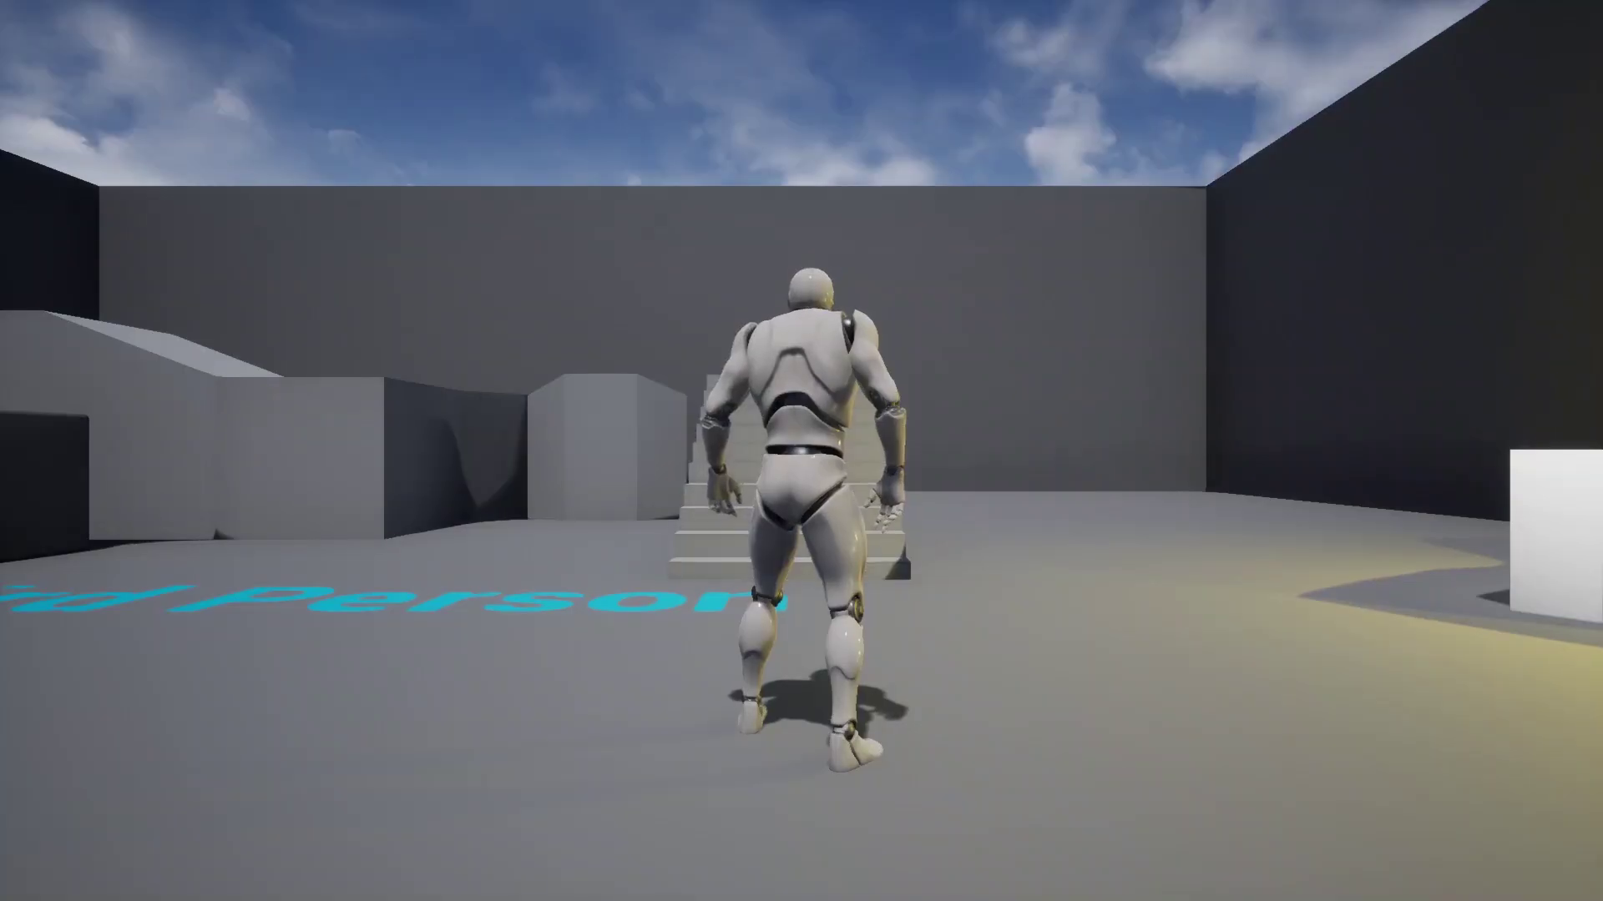
Test the packaged game by running the character around the level and jumping onto the lit boxes
key("w")
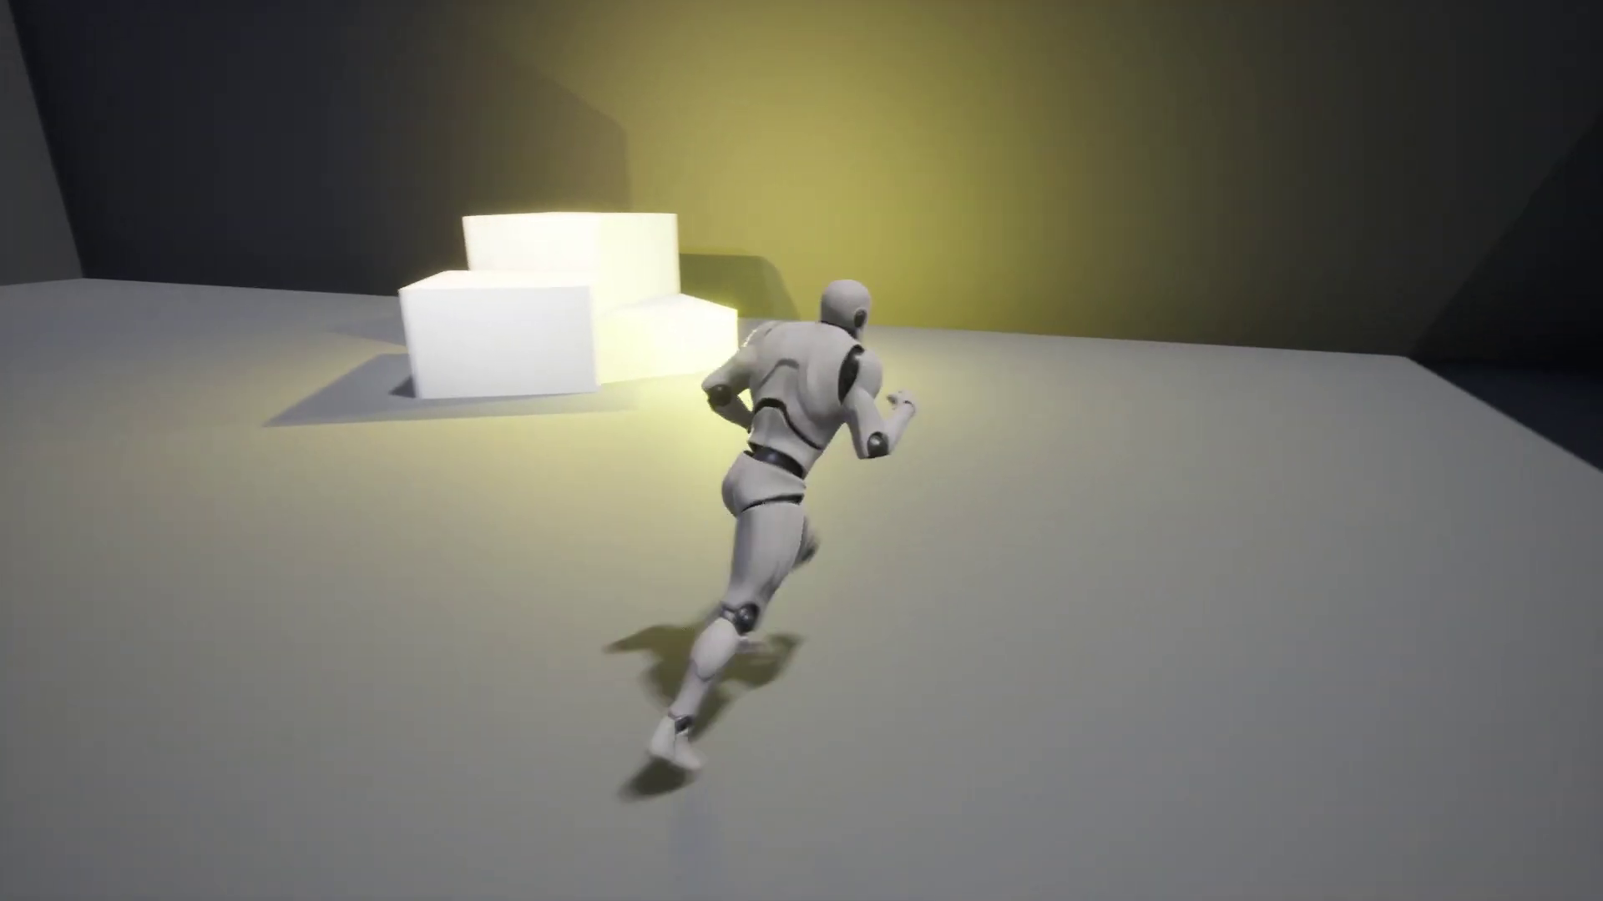
key("space")
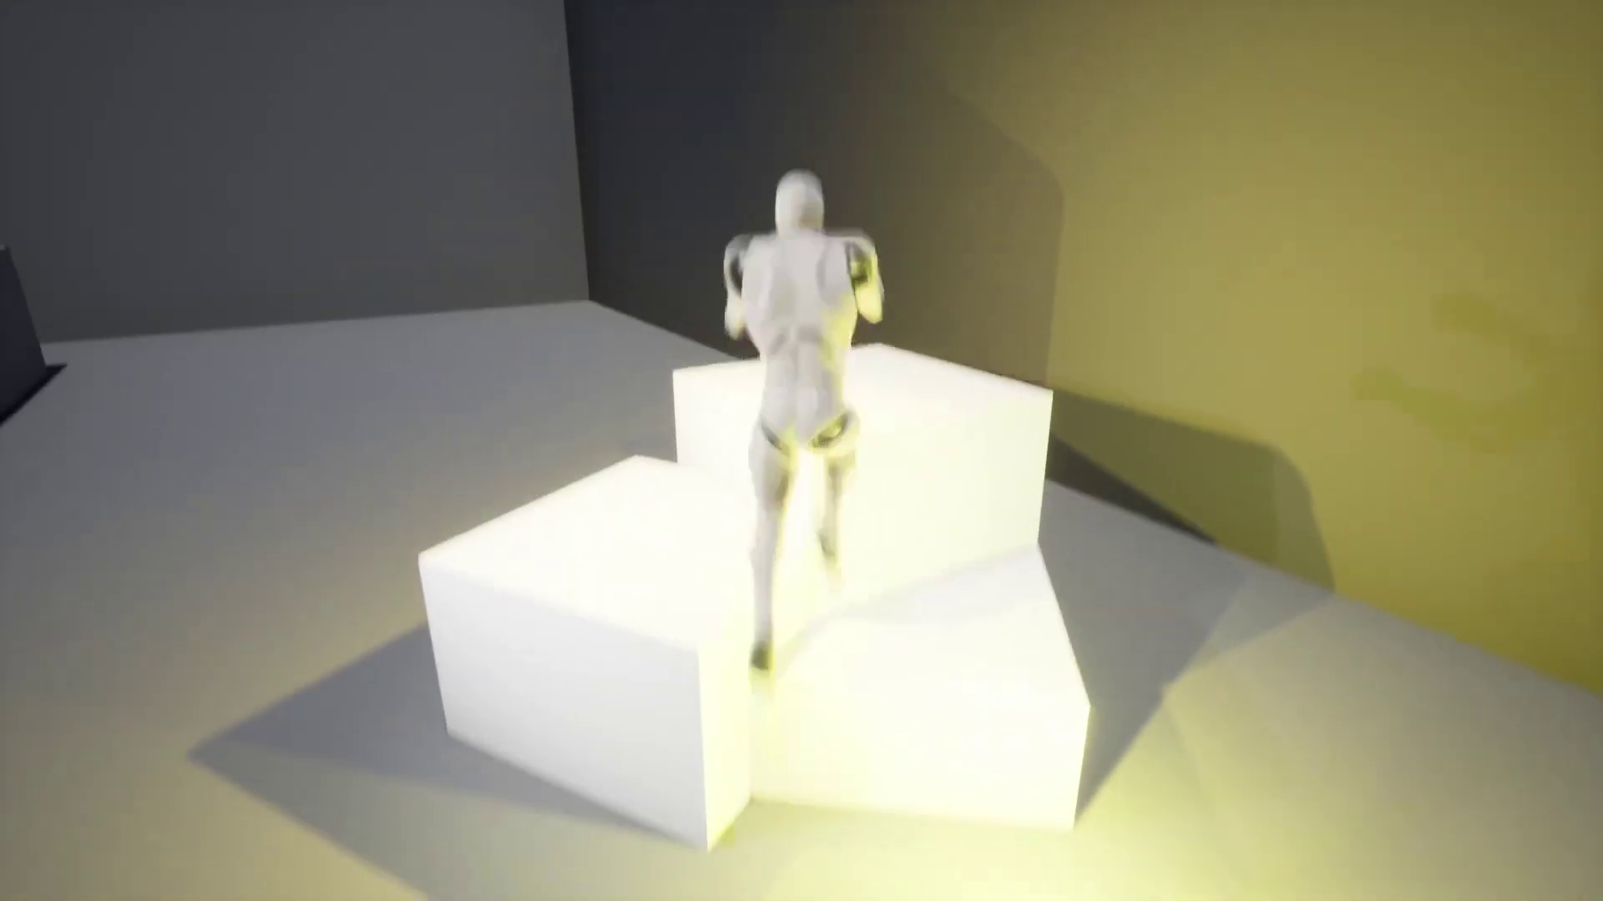
key("w")
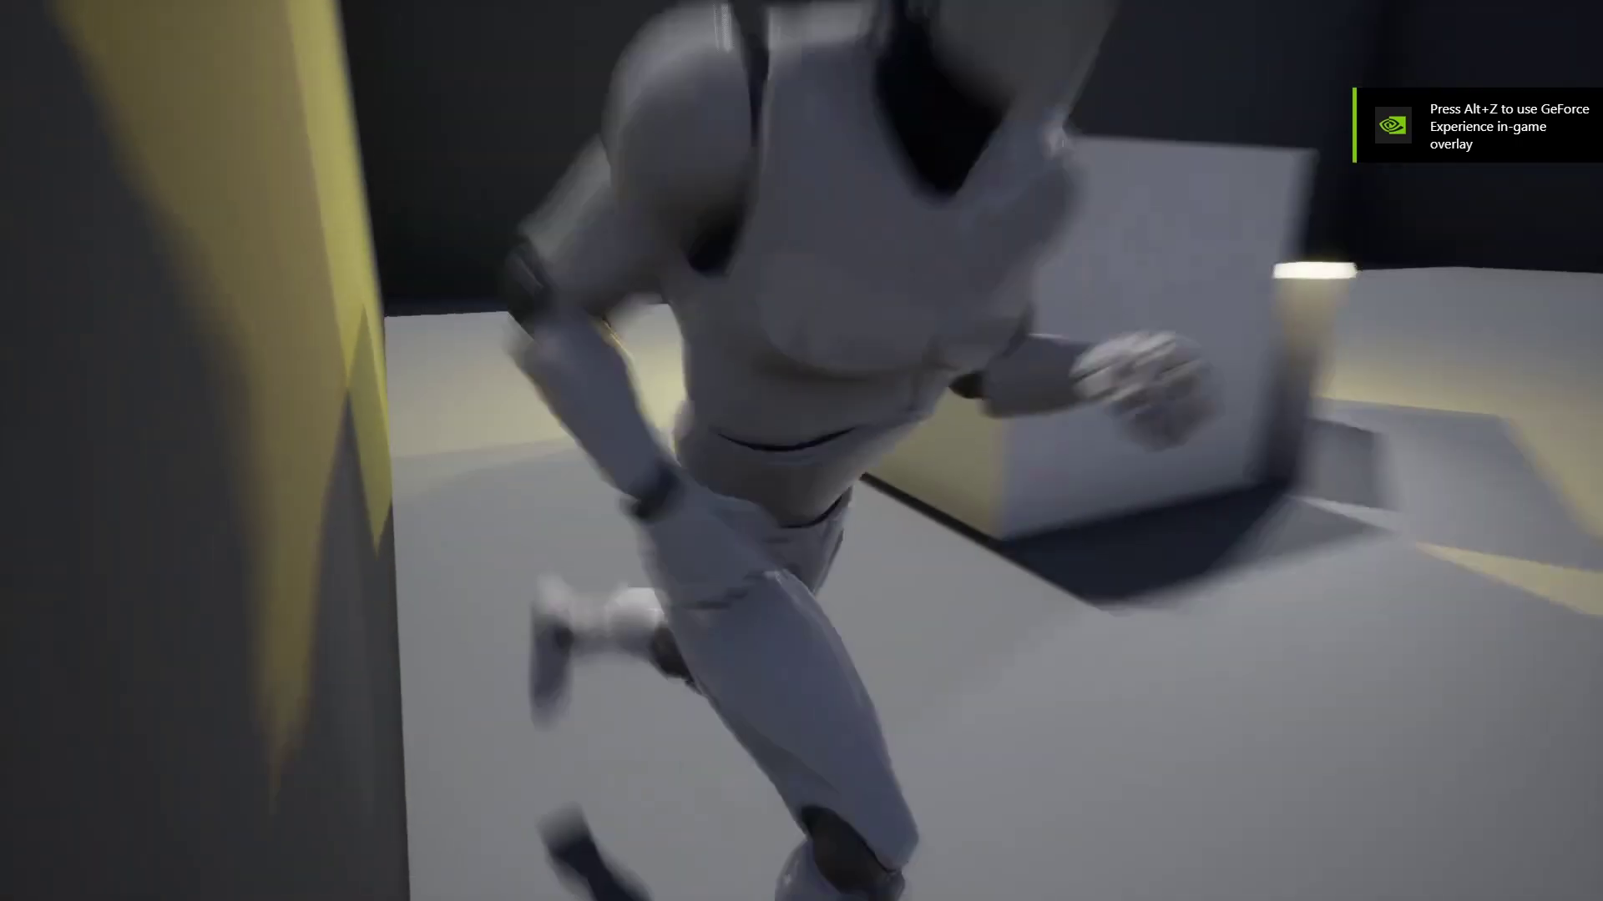
key("w")
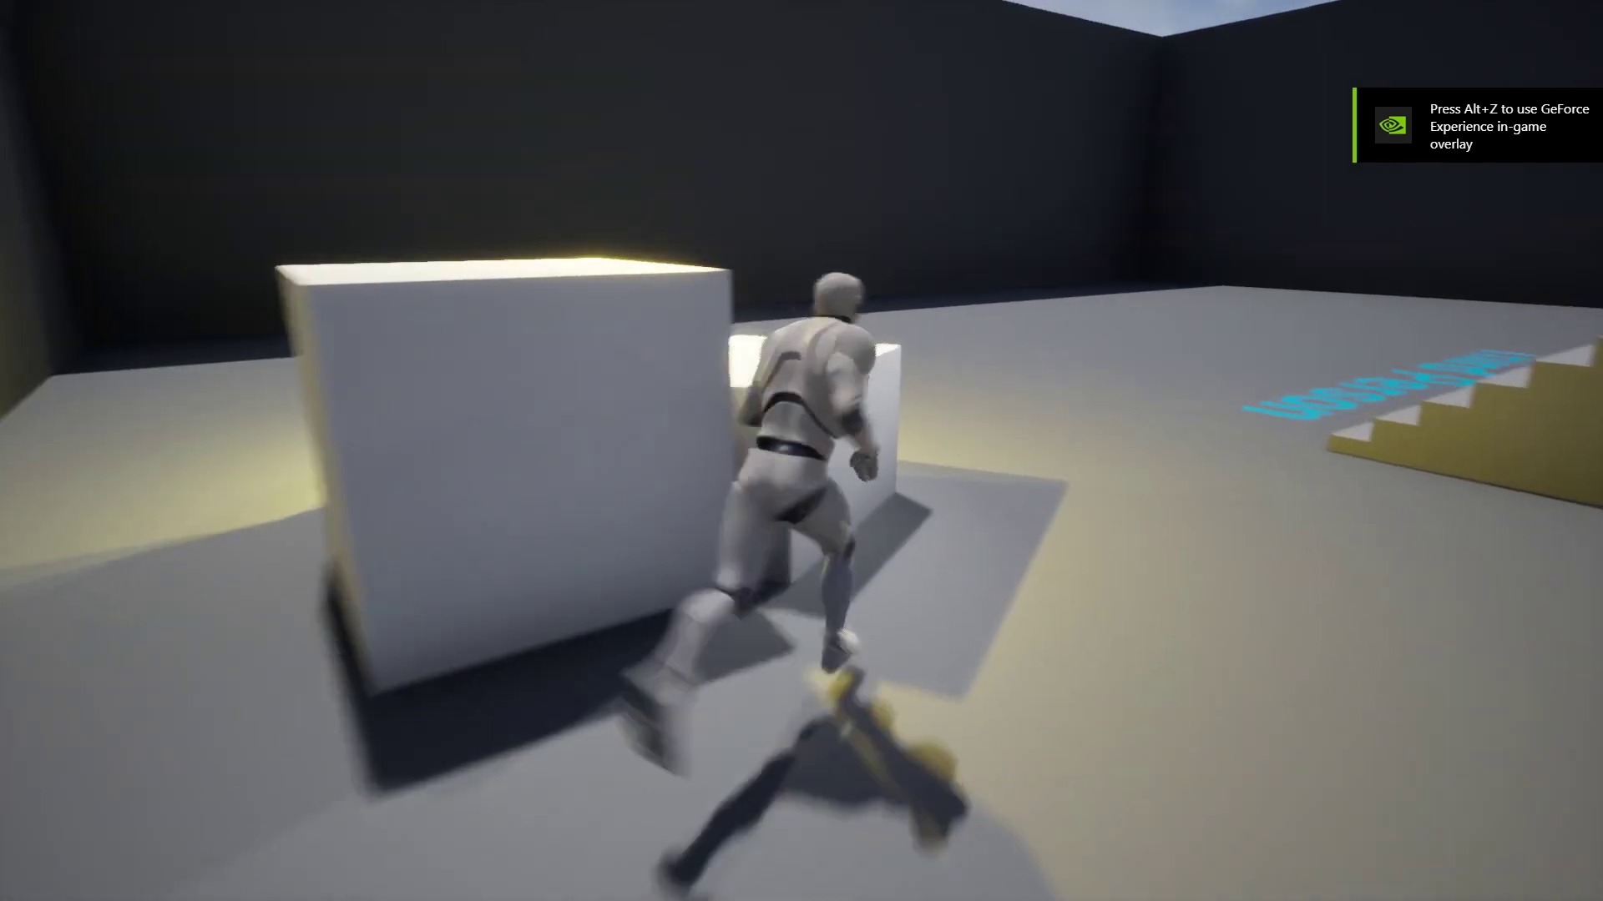
key("a")
key("s")
key("w")
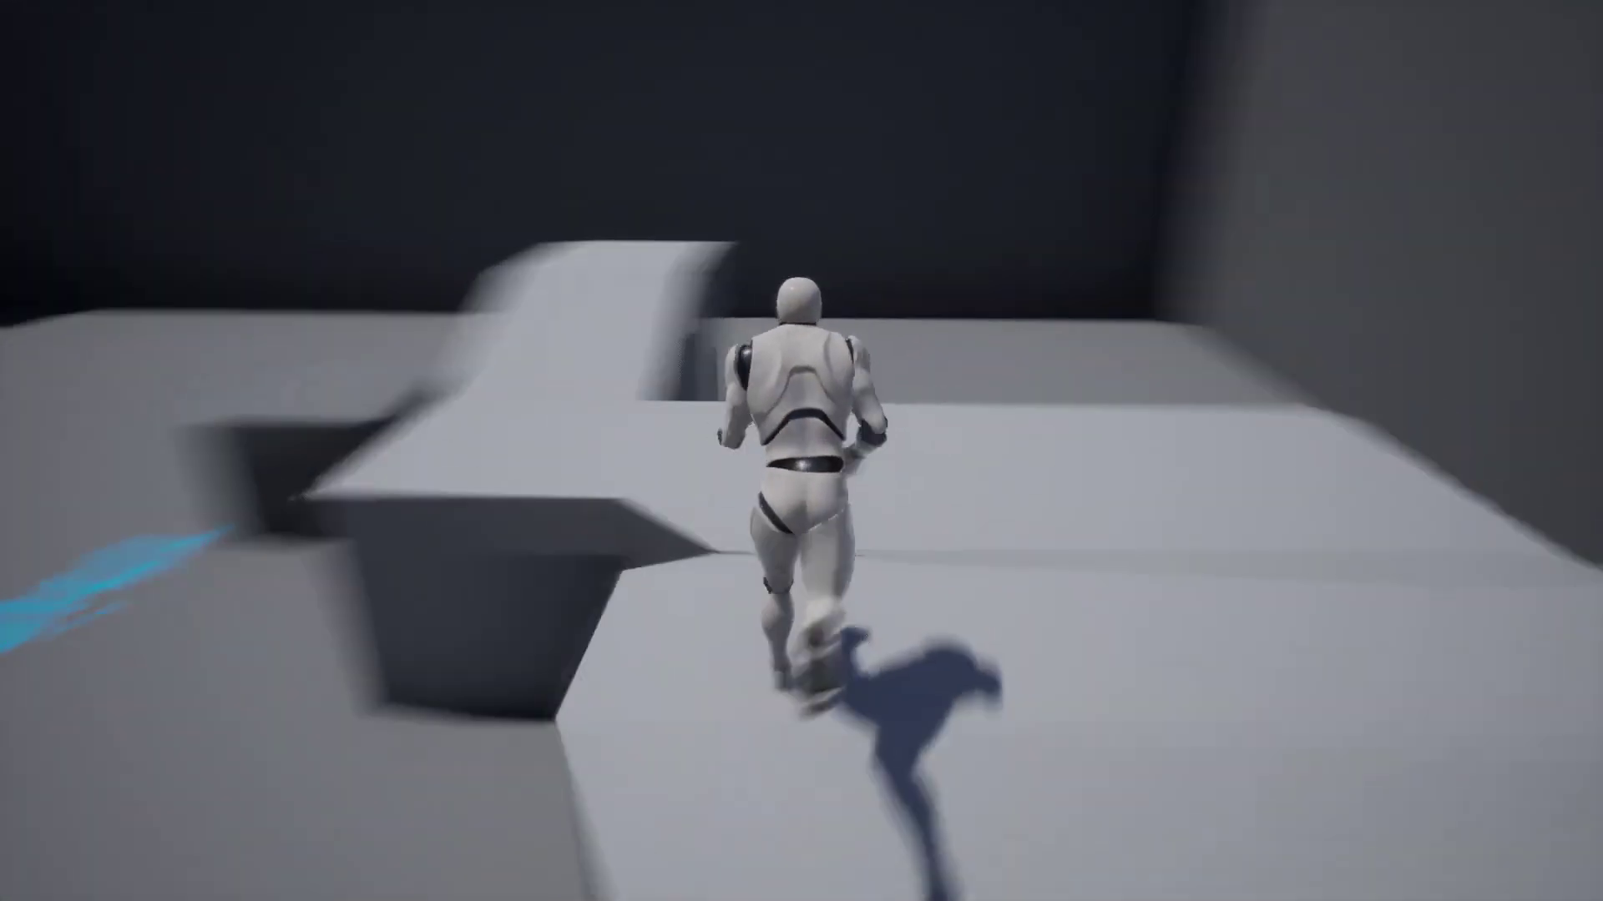
key("d")
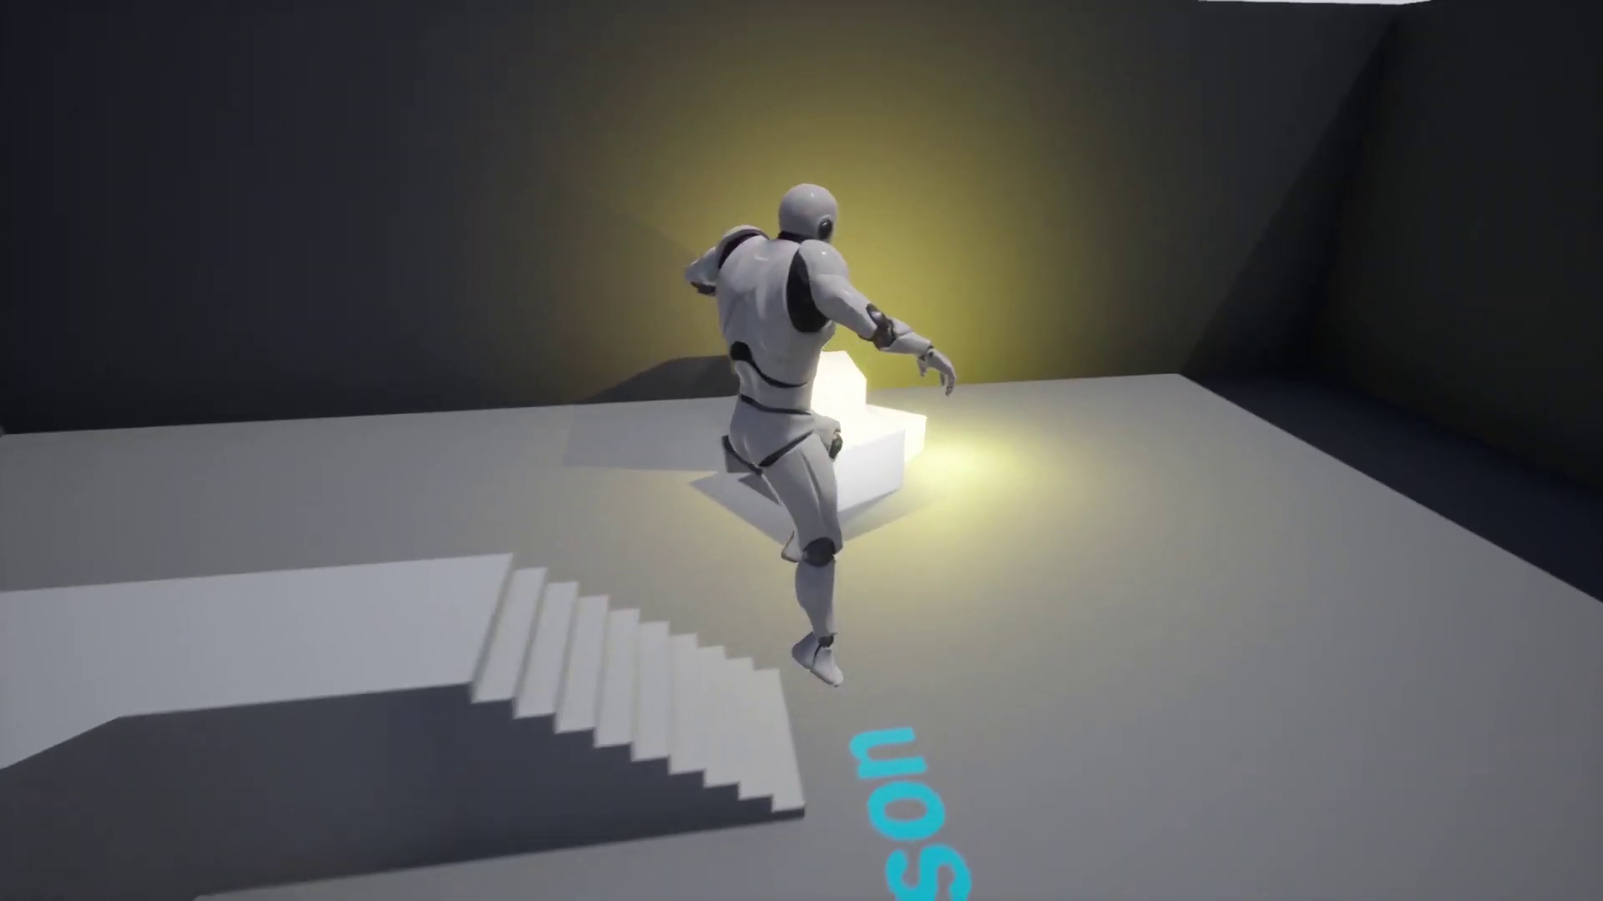
key("w")
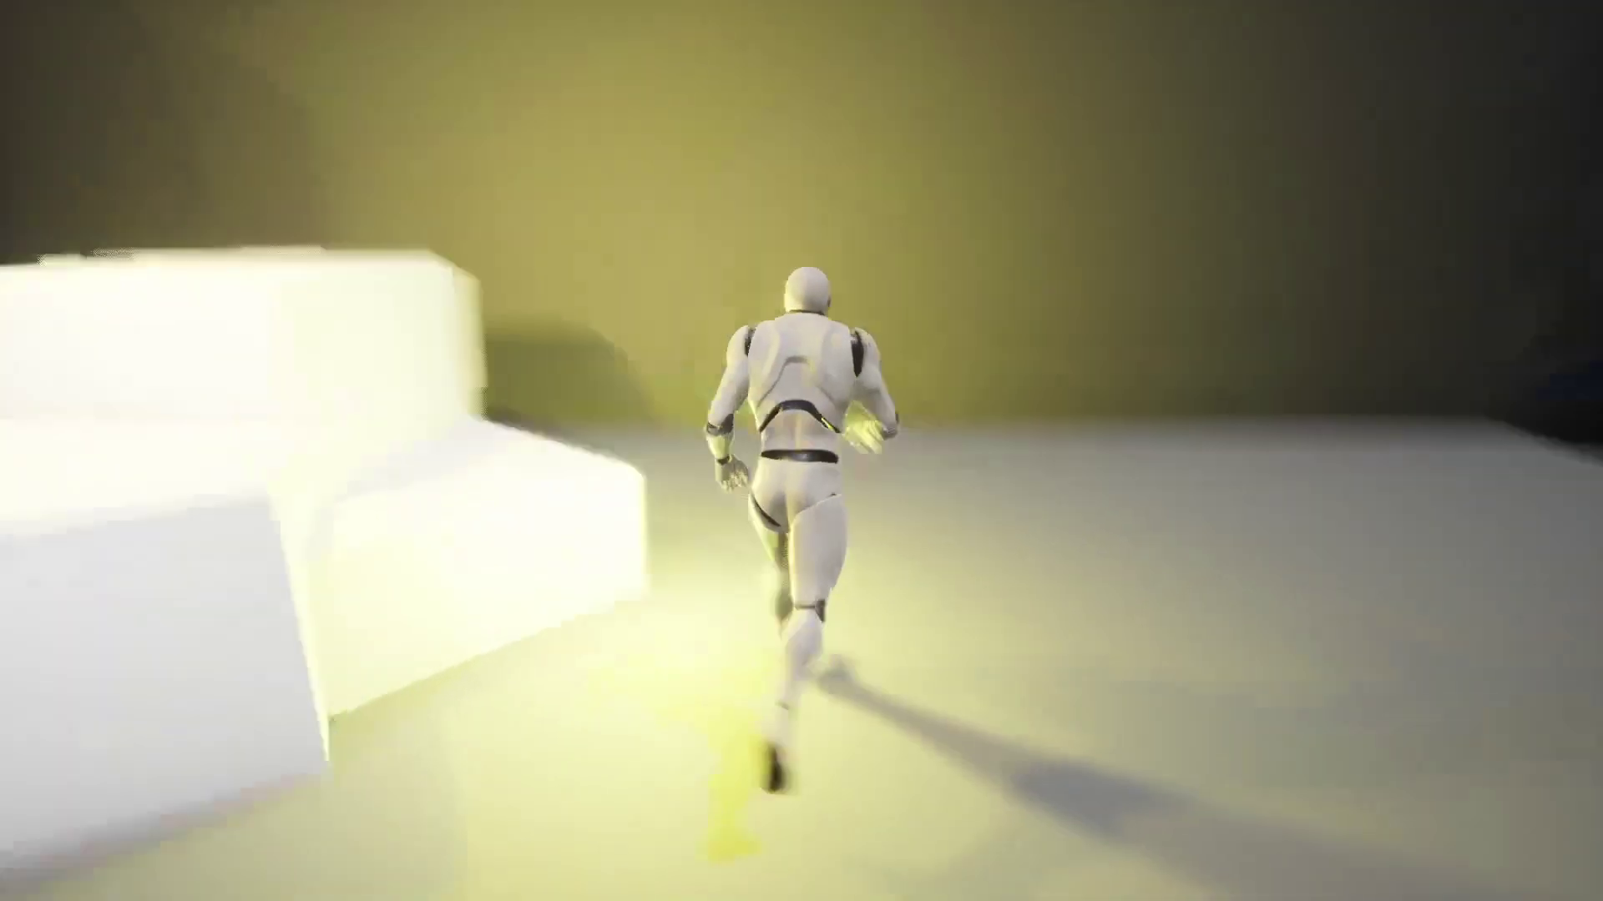
key("s")
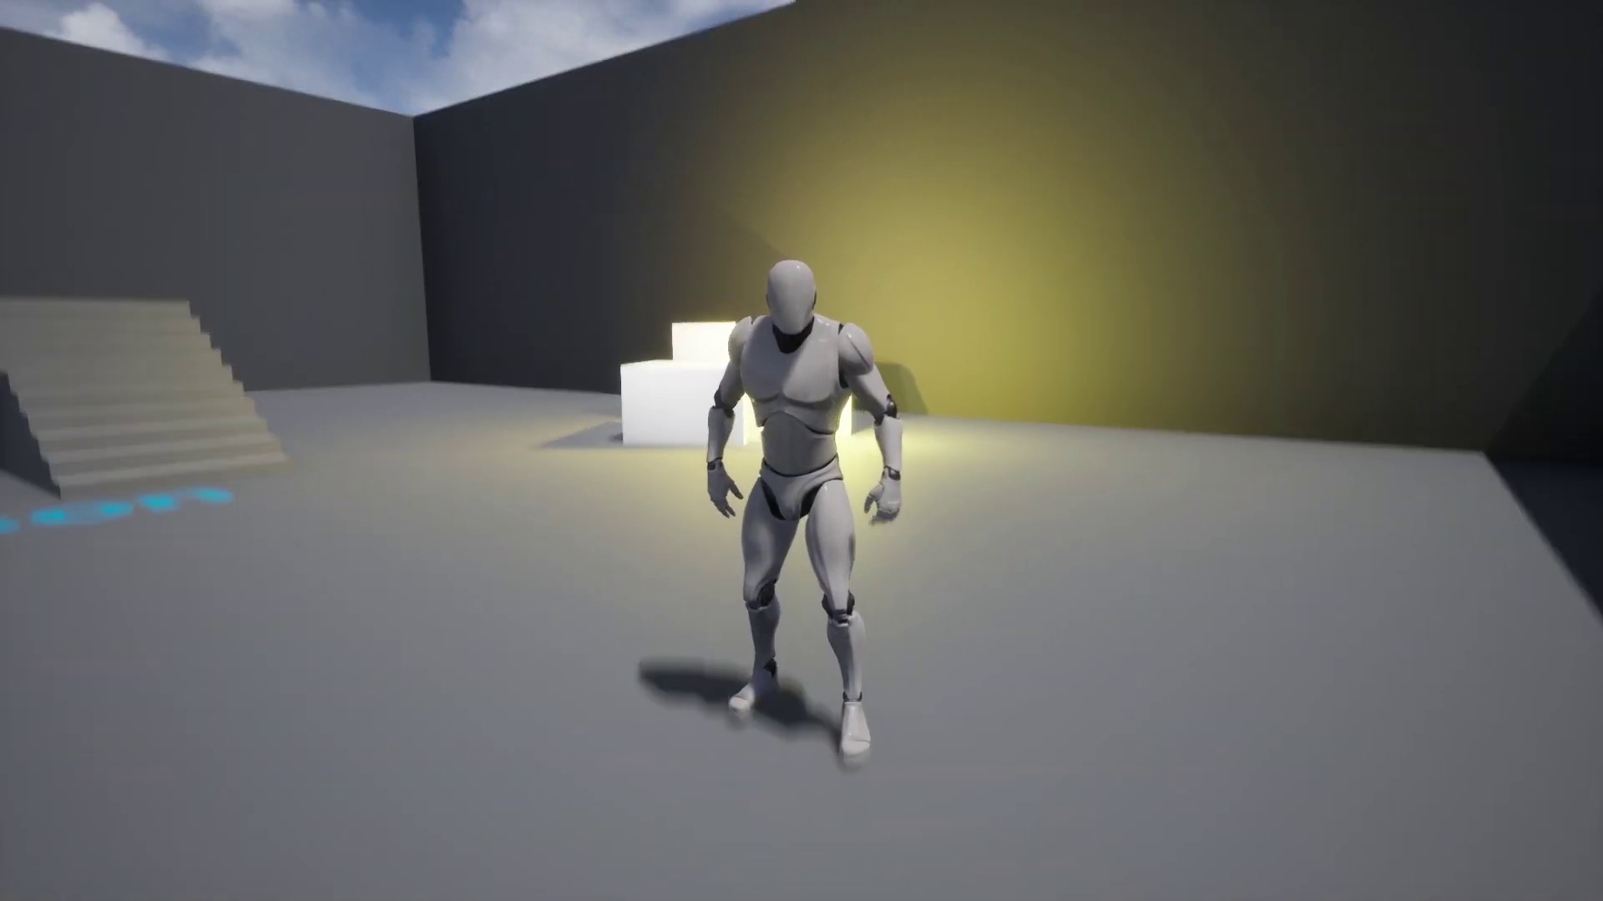
key("space")
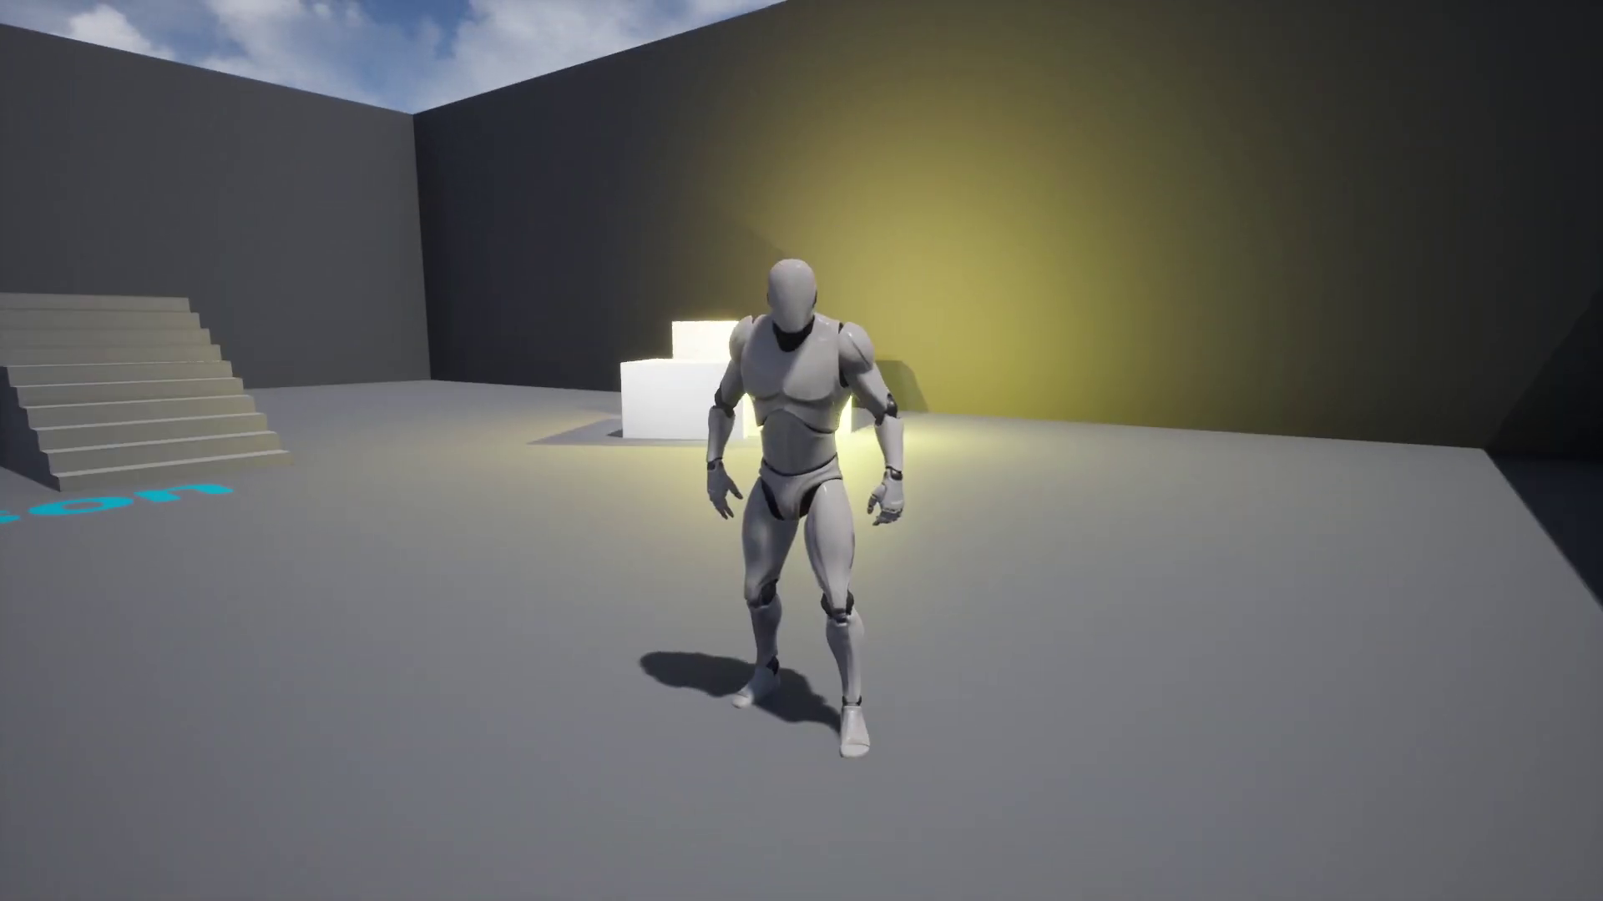
key("w")
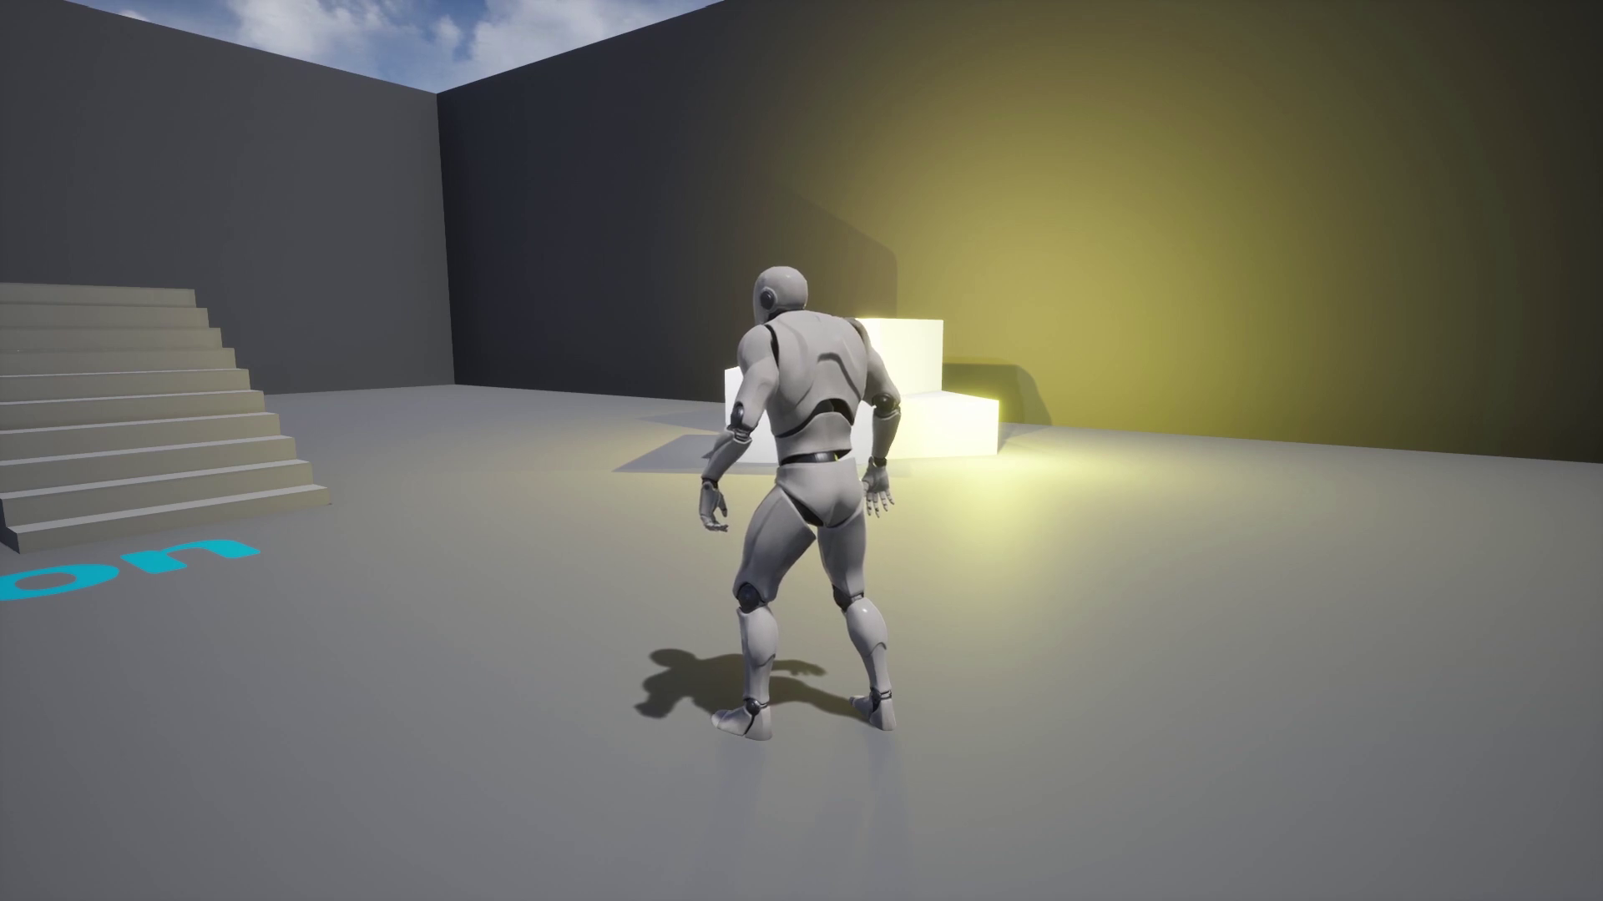
key("w")
key("space")
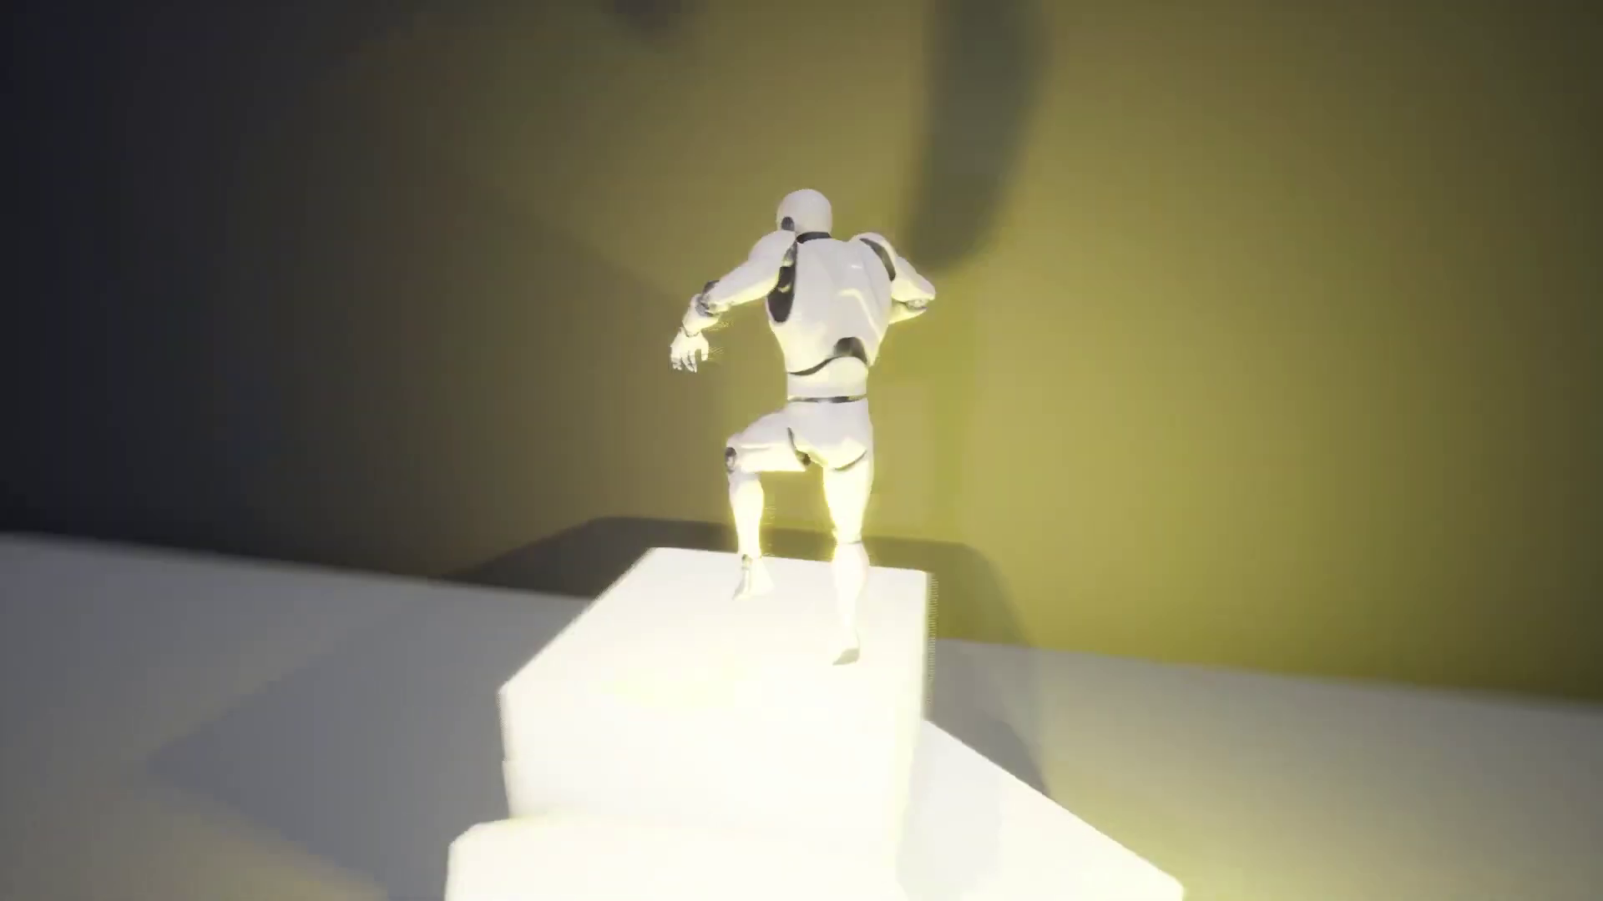
key("w")
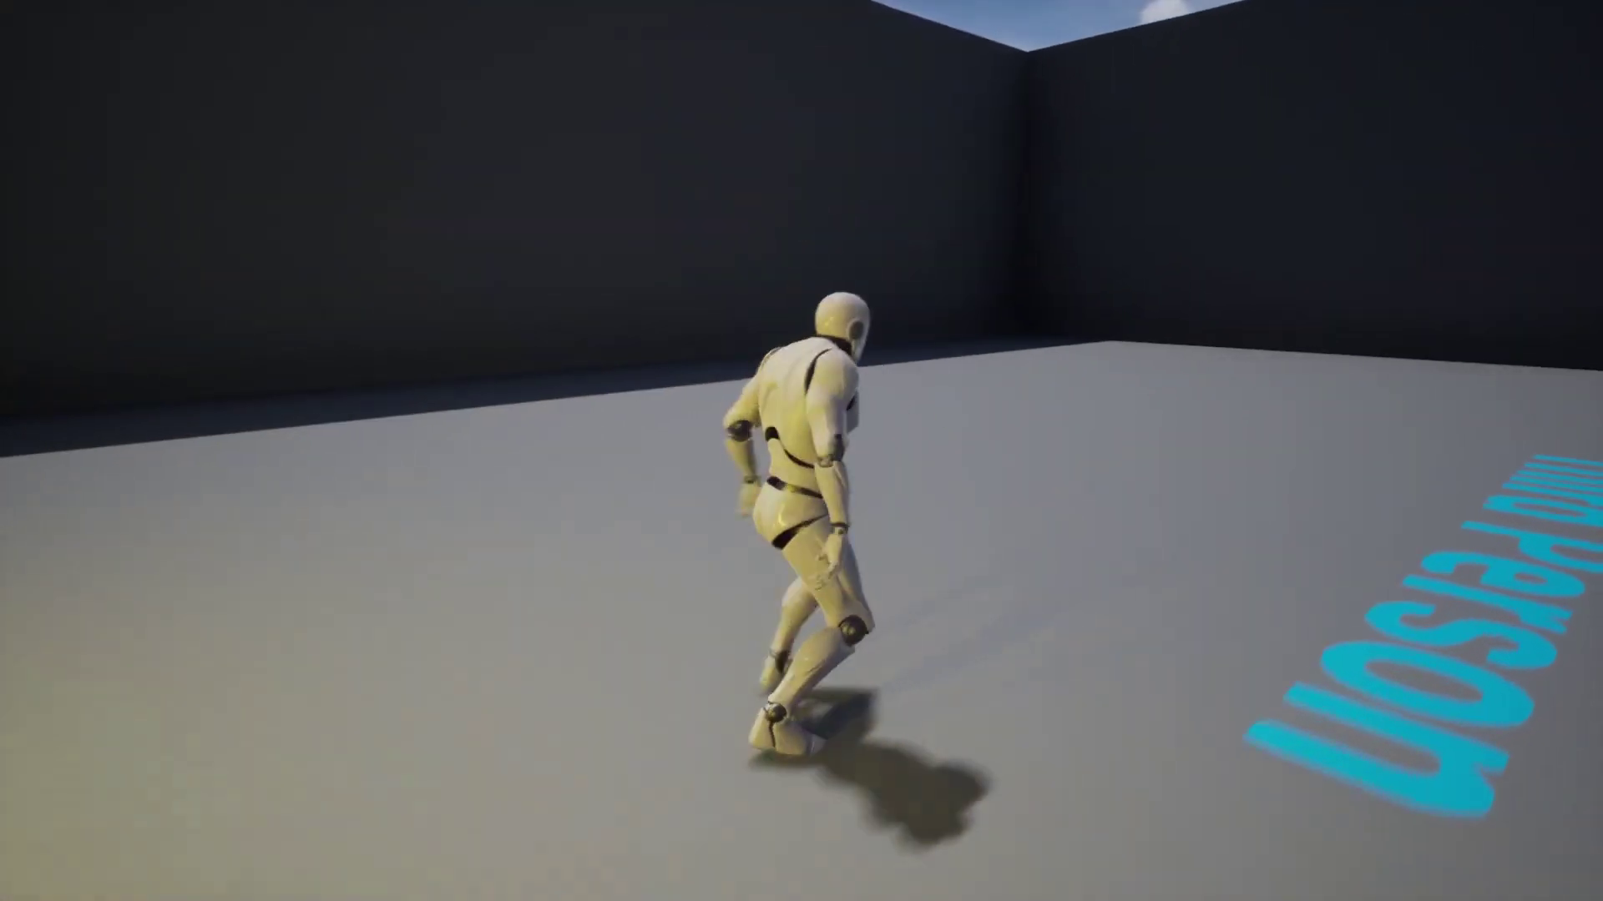
key("s")
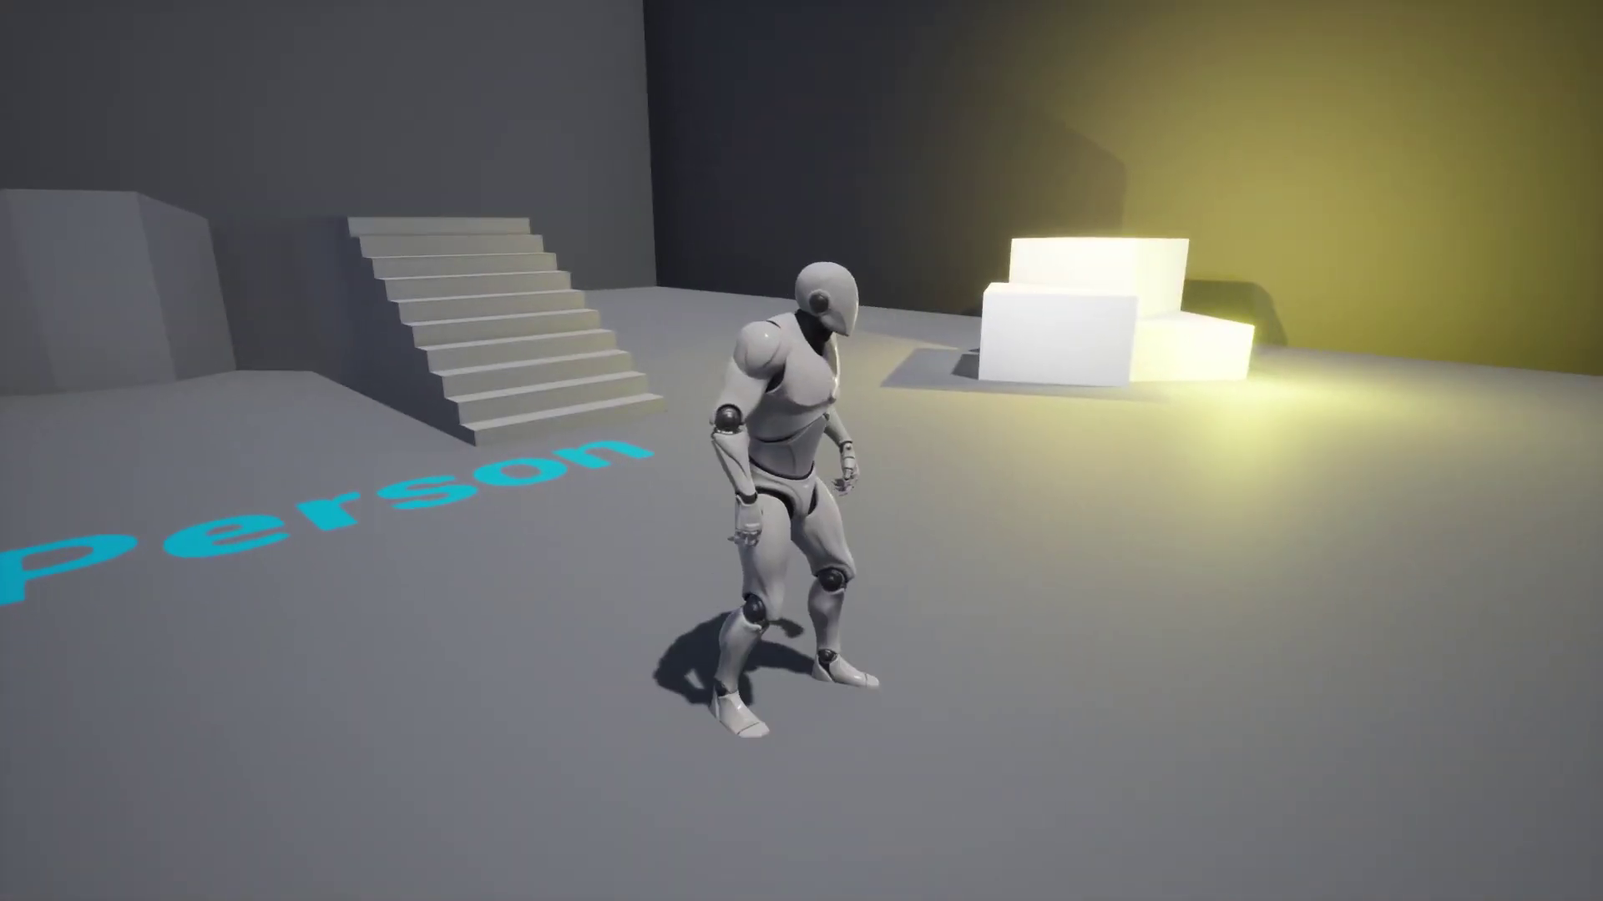
key("w")
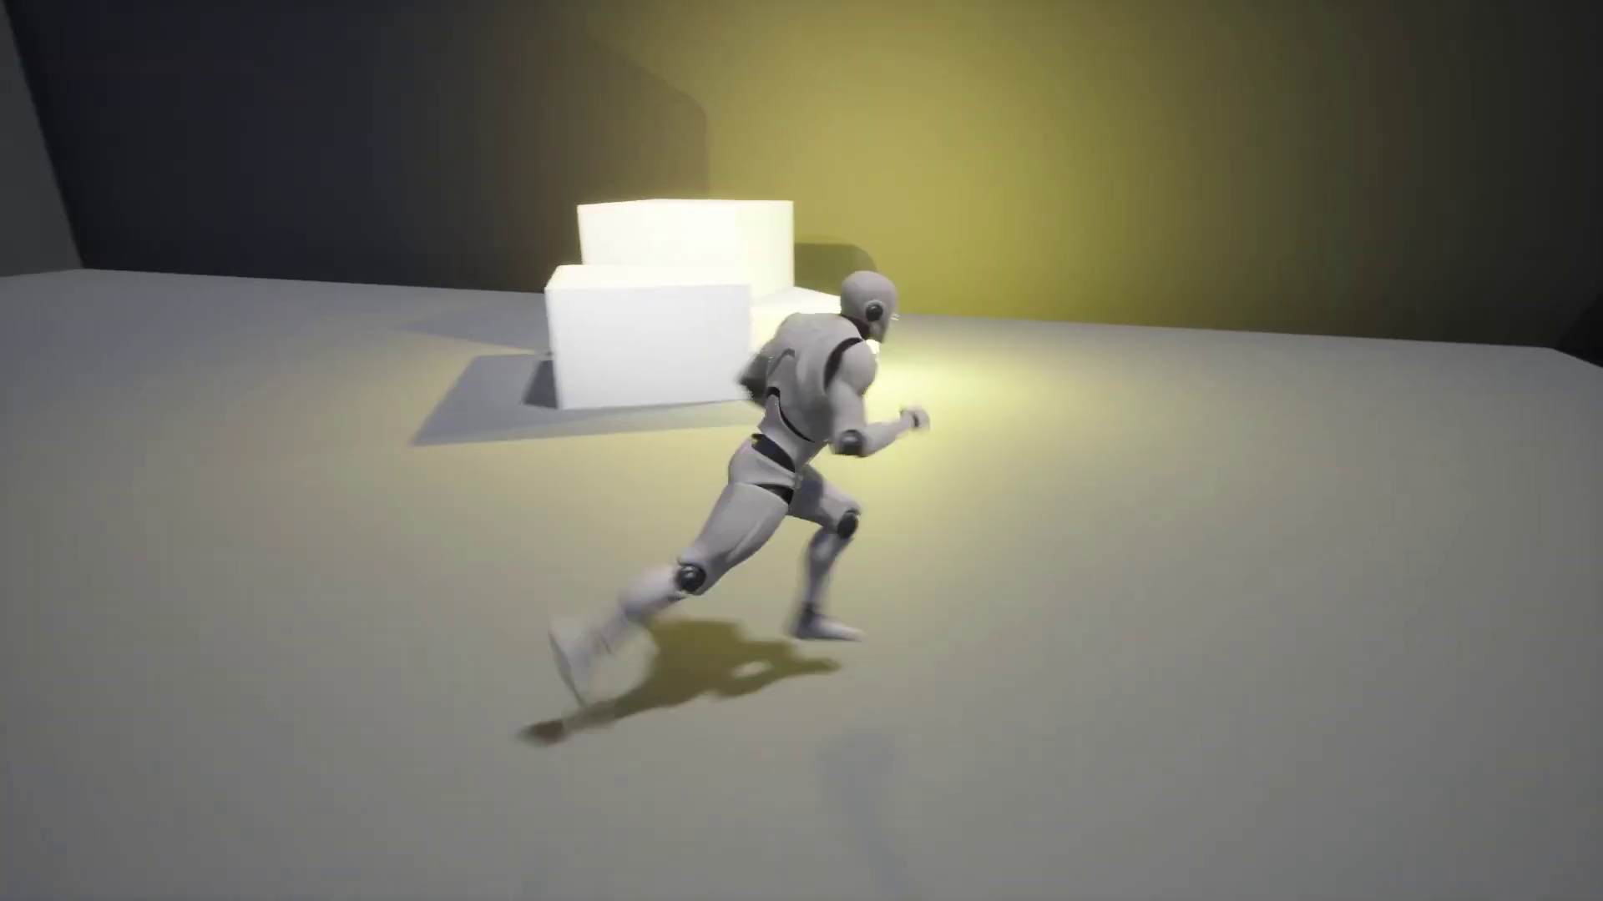
key("w")
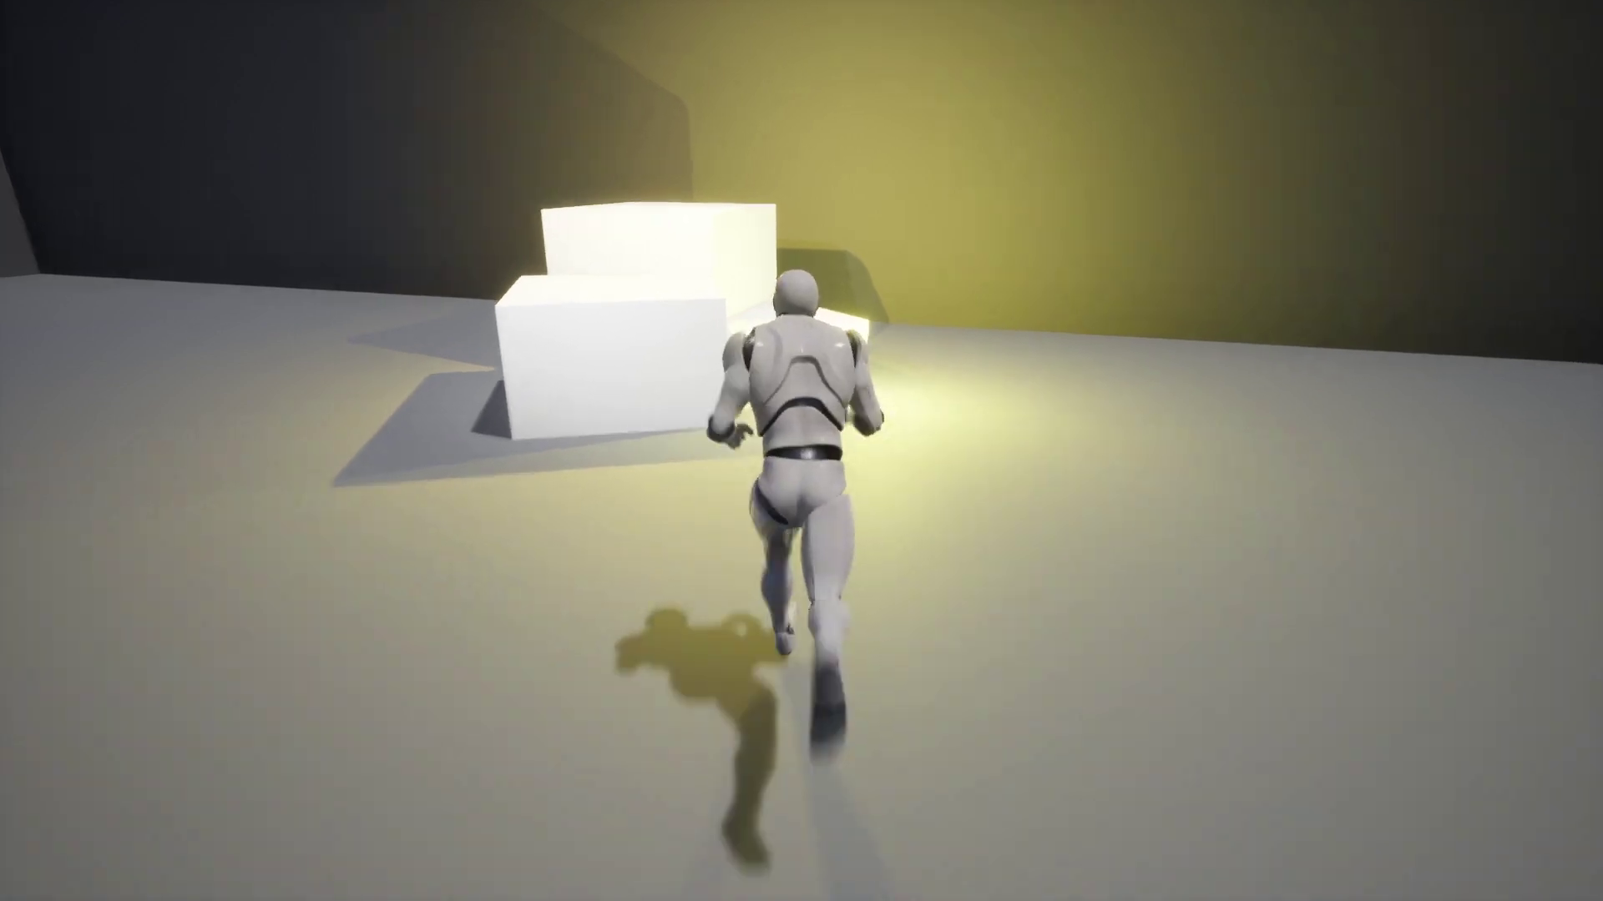